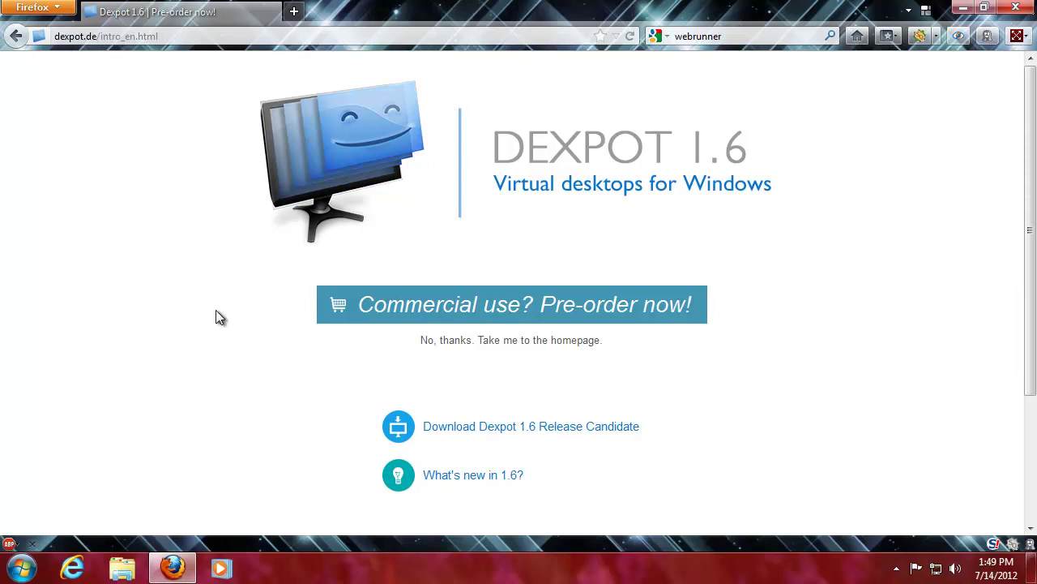
Step: Download the Dexpot 1.6 Release Candidate installer and close the main browser window, keeping the download list open
click(505, 435)
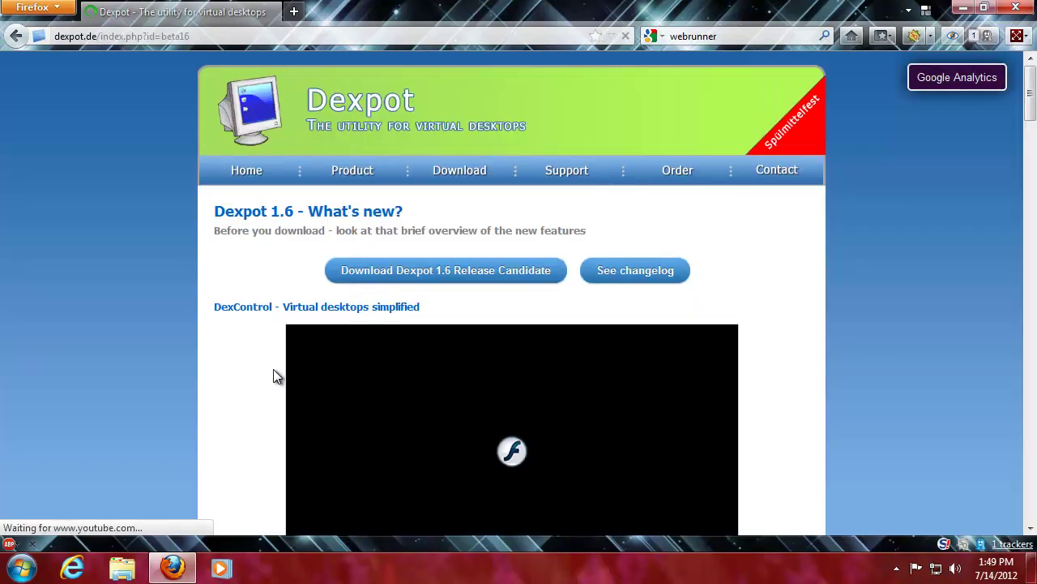
click(435, 275)
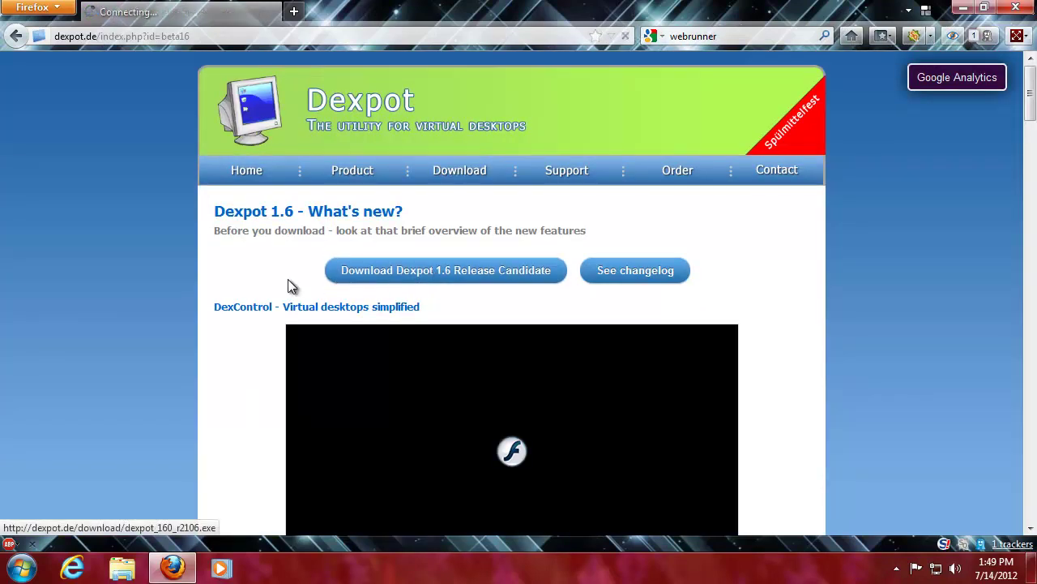
key(Return)
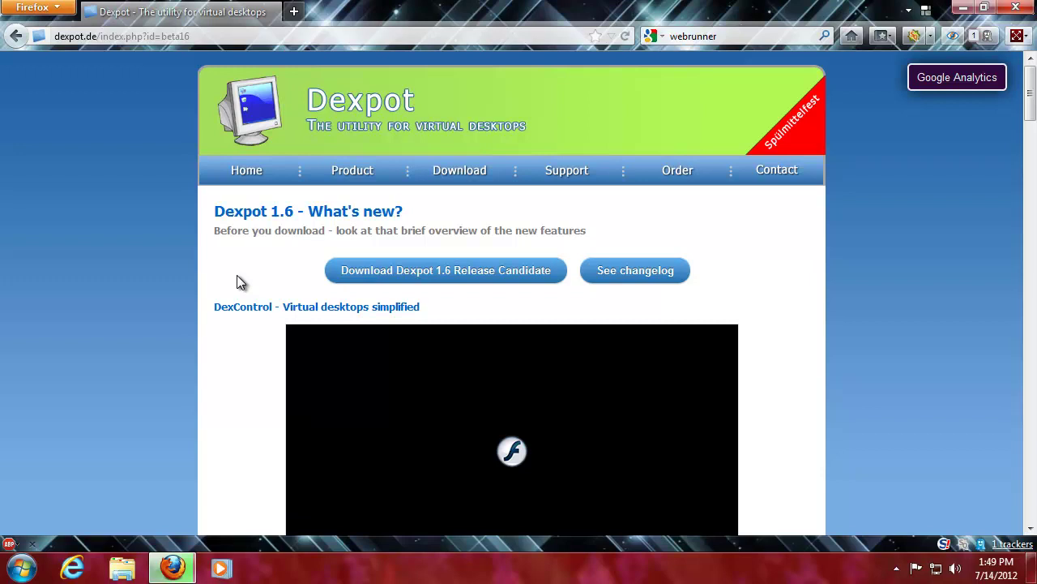
click(987, 37)
click(914, 91)
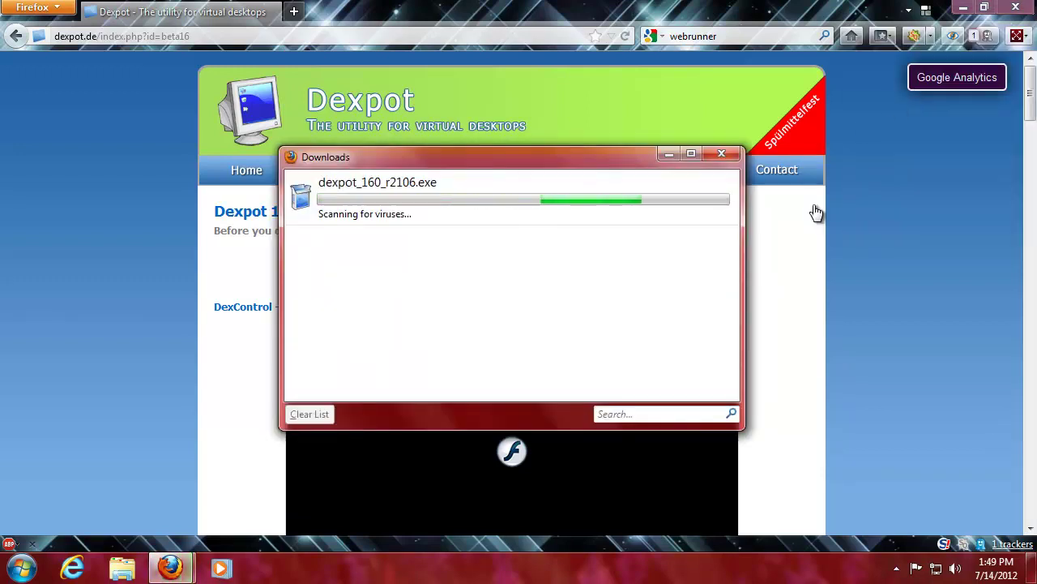
click(390, 219)
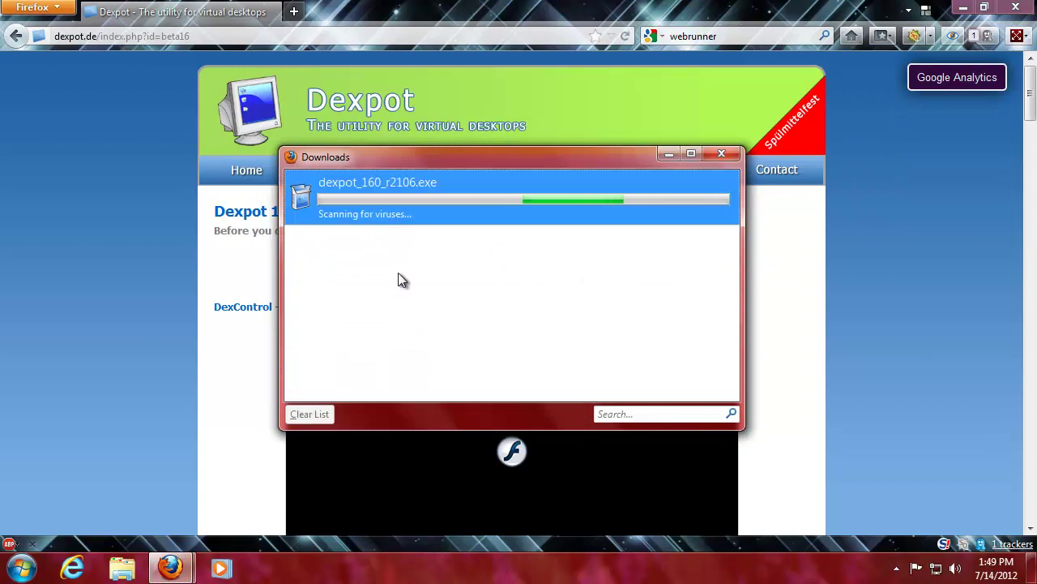
click(1015, 8)
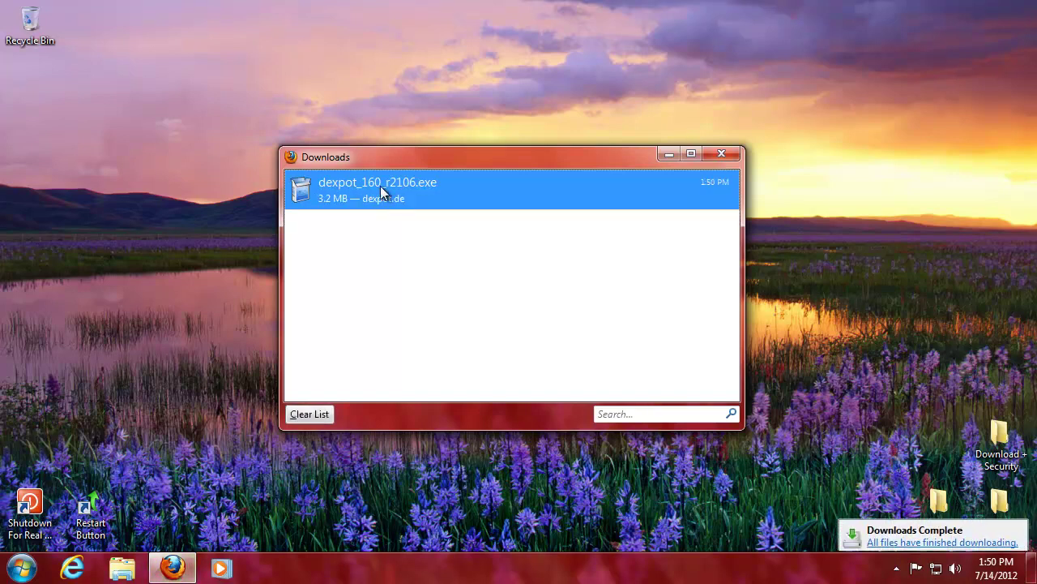
Step: Launch the downloaded dexpot_160_r2106.exe installer, and clear and close the download list
double_click(382, 194)
click(559, 296)
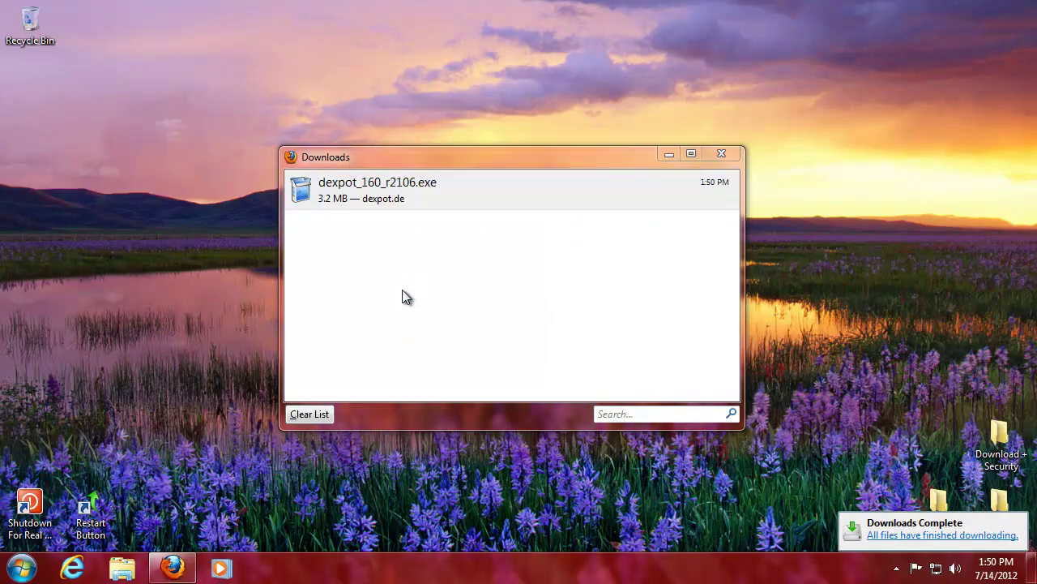
click(595, 316)
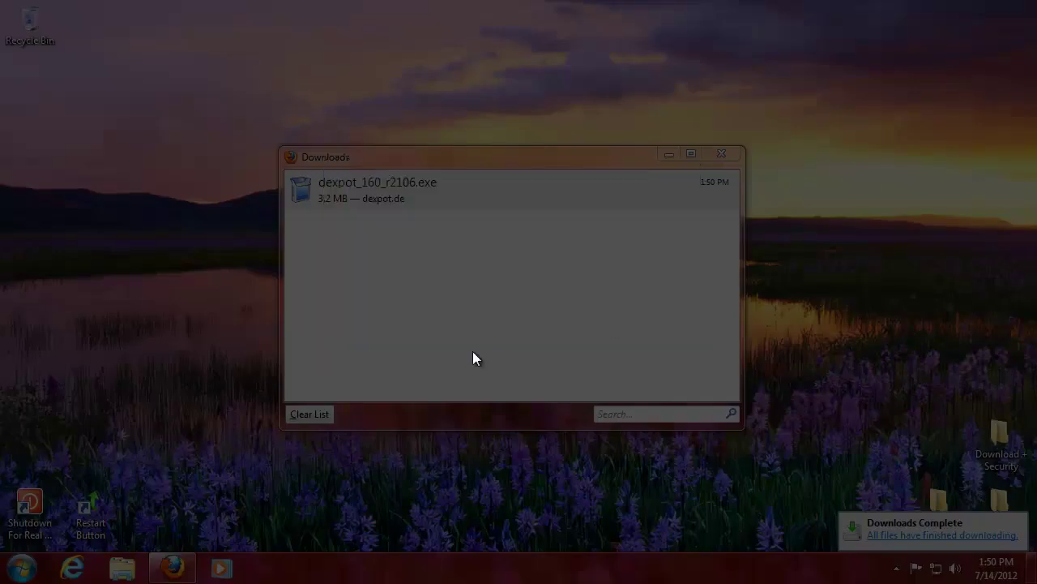
click(320, 416)
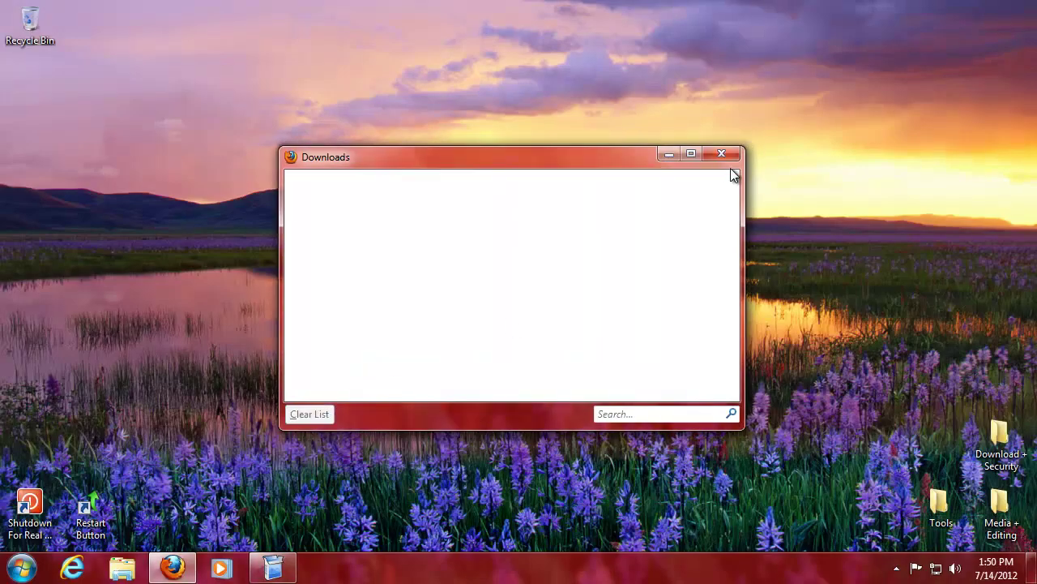
click(722, 154)
Step: Begin the Dexpot 1.6 setup, accepting the license agreement, private use and the destination folder C:\Program Files\Dexpot
click(512, 324)
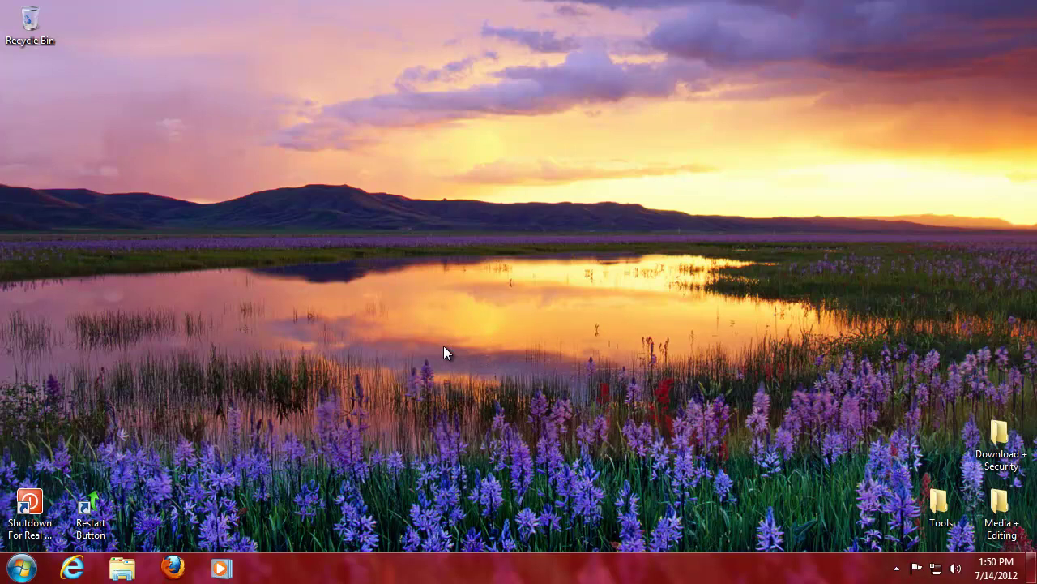
click(613, 415)
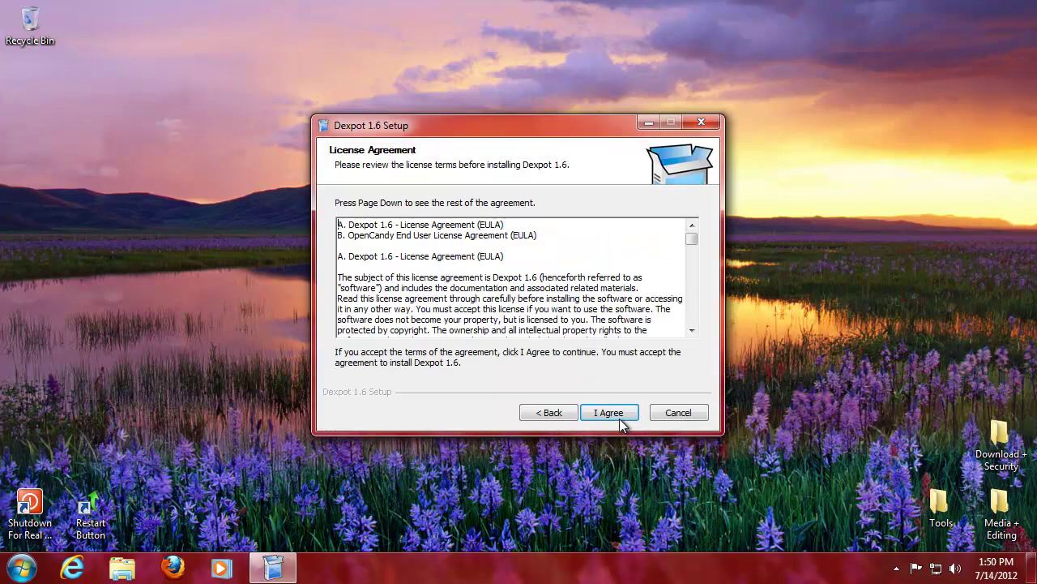
click(609, 414)
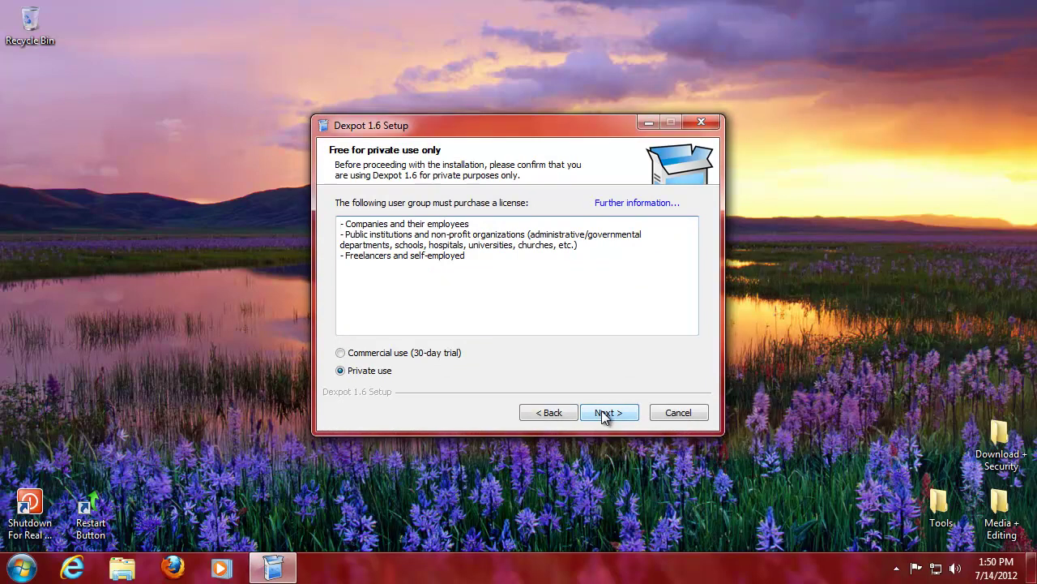
click(608, 413)
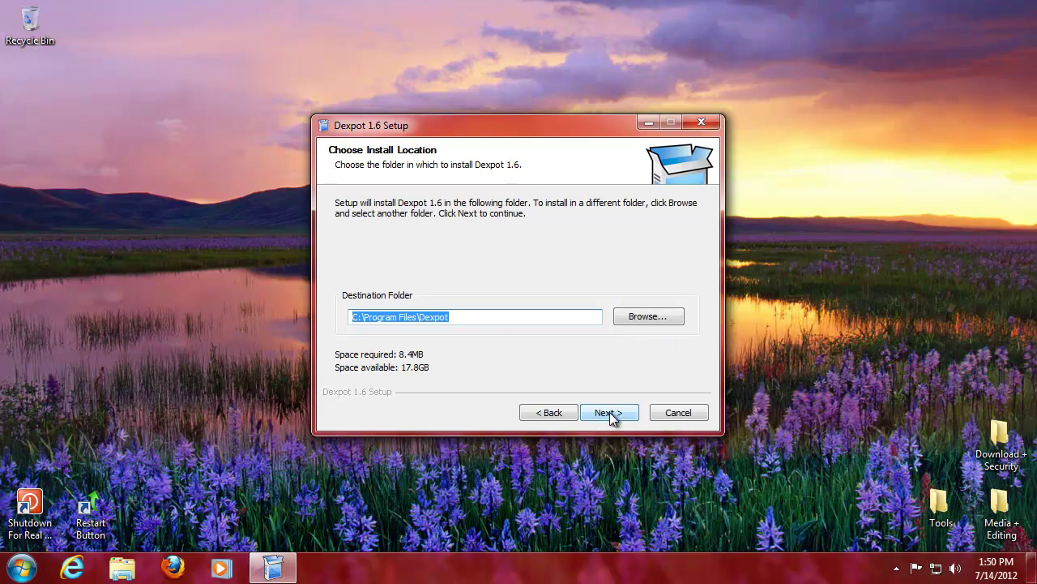
click(610, 413)
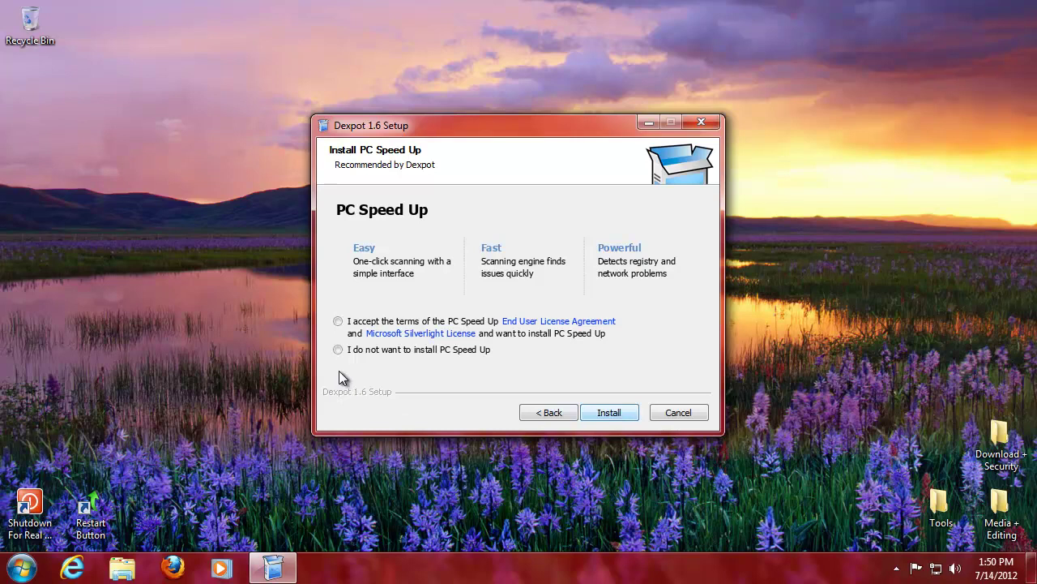
Step: Finish installing Dexpot without PC Speed Up, running it on completion, and move its desktop shortcut into the Tools folder
click(342, 349)
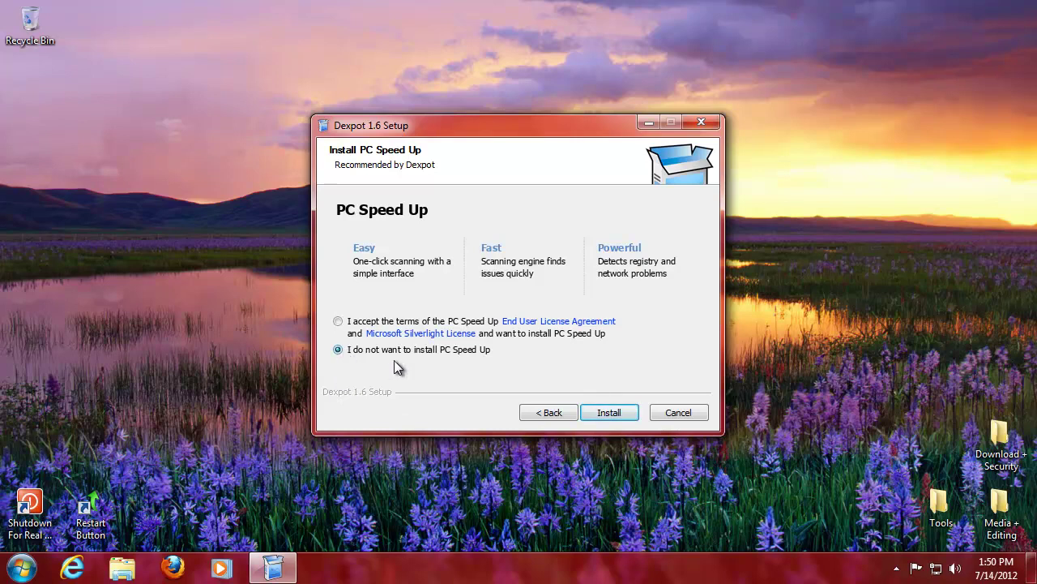
click(620, 415)
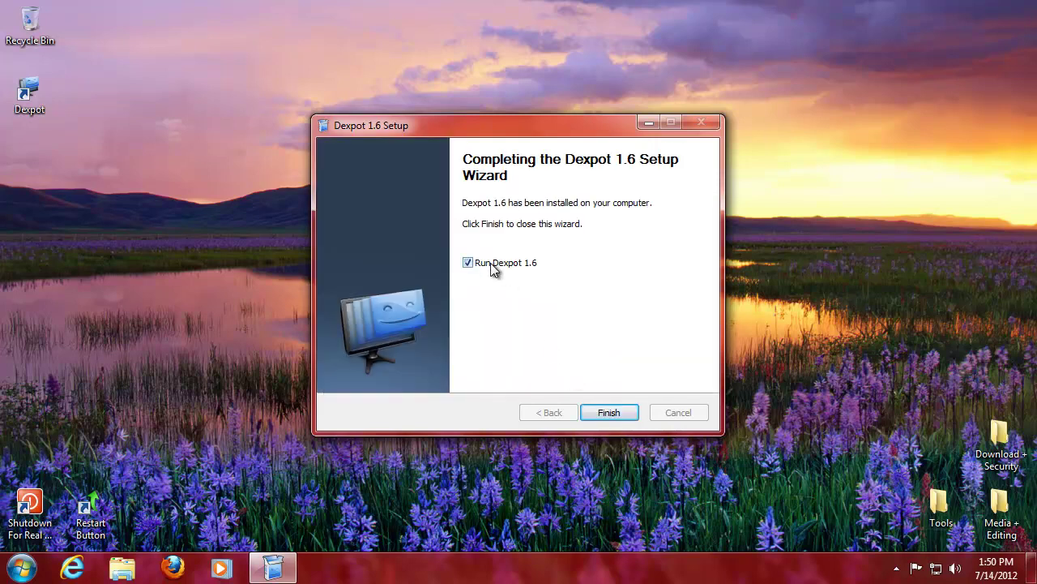
click(610, 413)
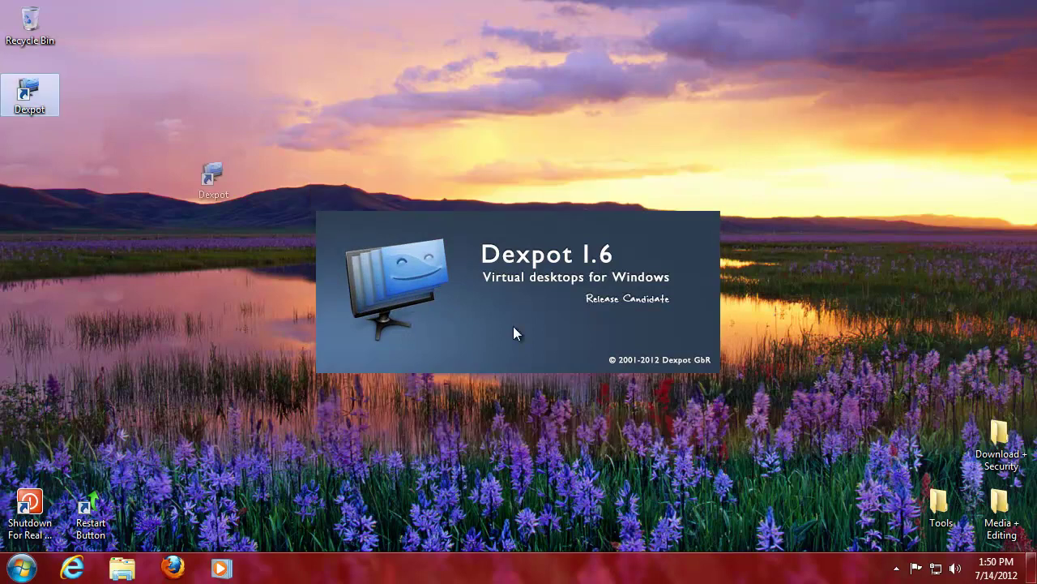
drag(213, 176, 940, 504)
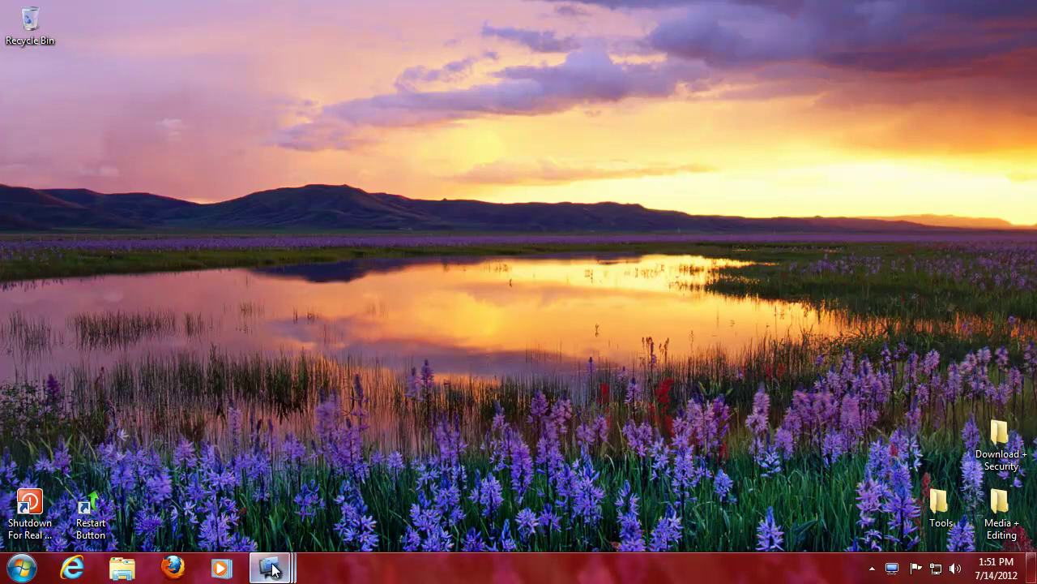
Step: Switch through Desktops 2, 3 and 4 using the virtual desktop previews and return to Desktop 1
mouse_move(264, 572)
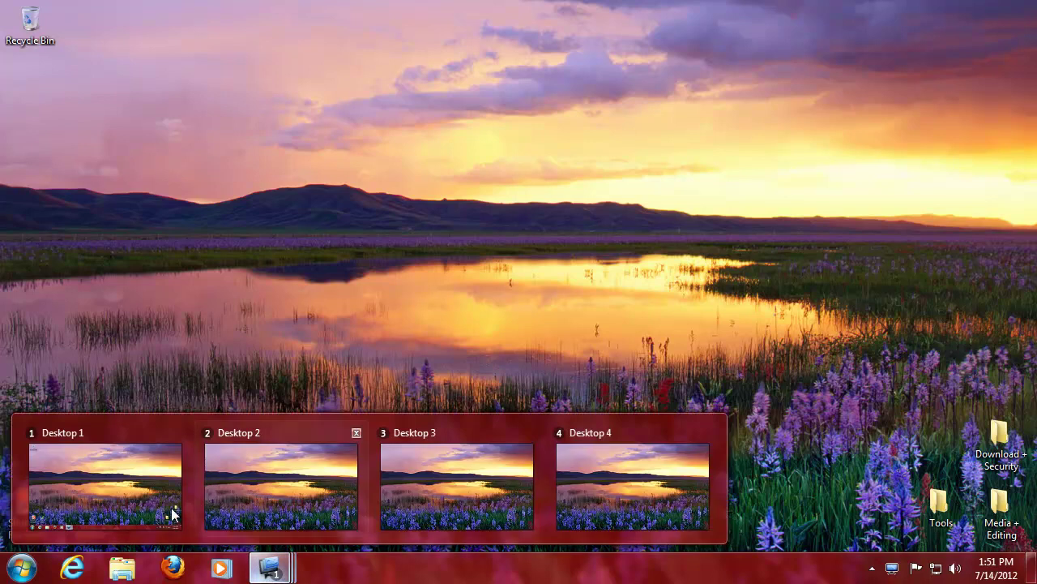
click(248, 482)
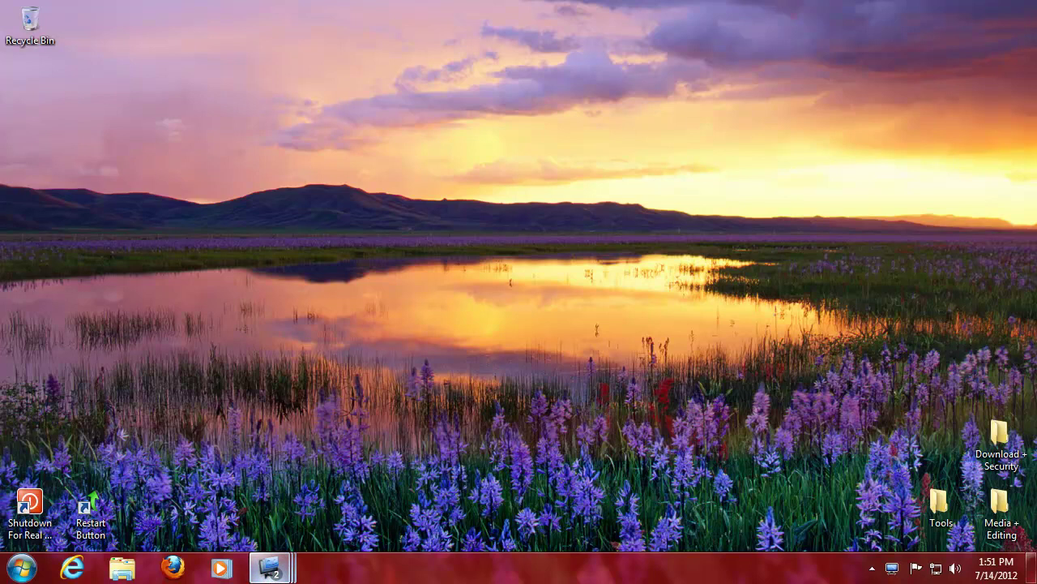
mouse_move(269, 569)
click(457, 486)
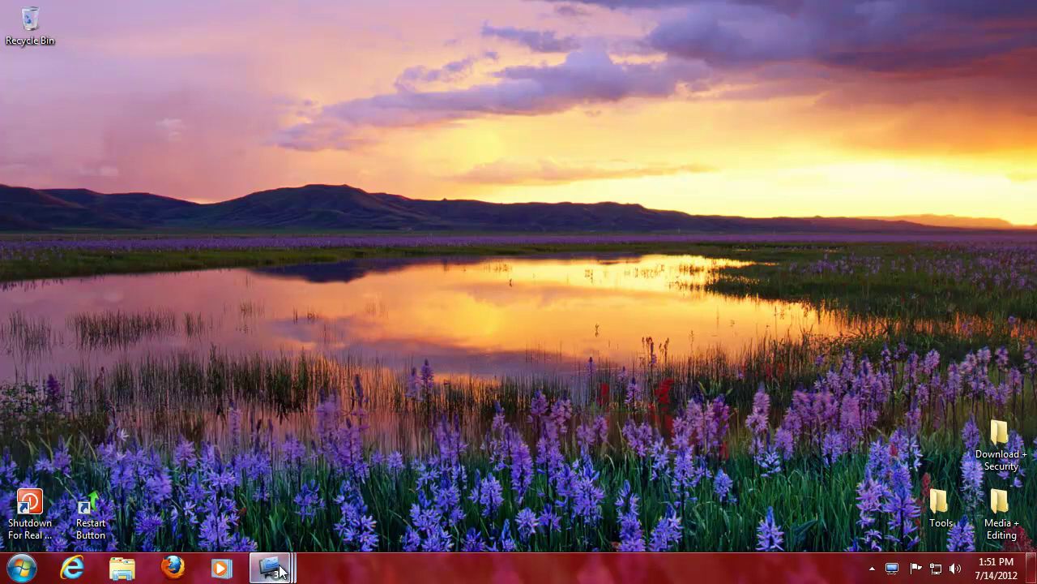
click(563, 490)
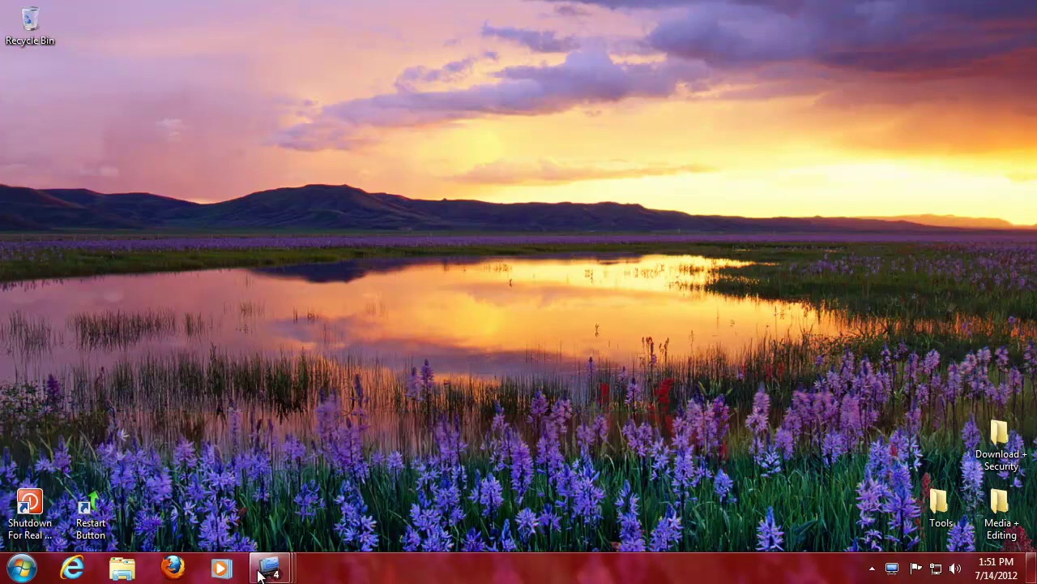
click(109, 466)
Step: Switch to Desktop 2 and open Firefox there
mouse_move(272, 567)
click(282, 482)
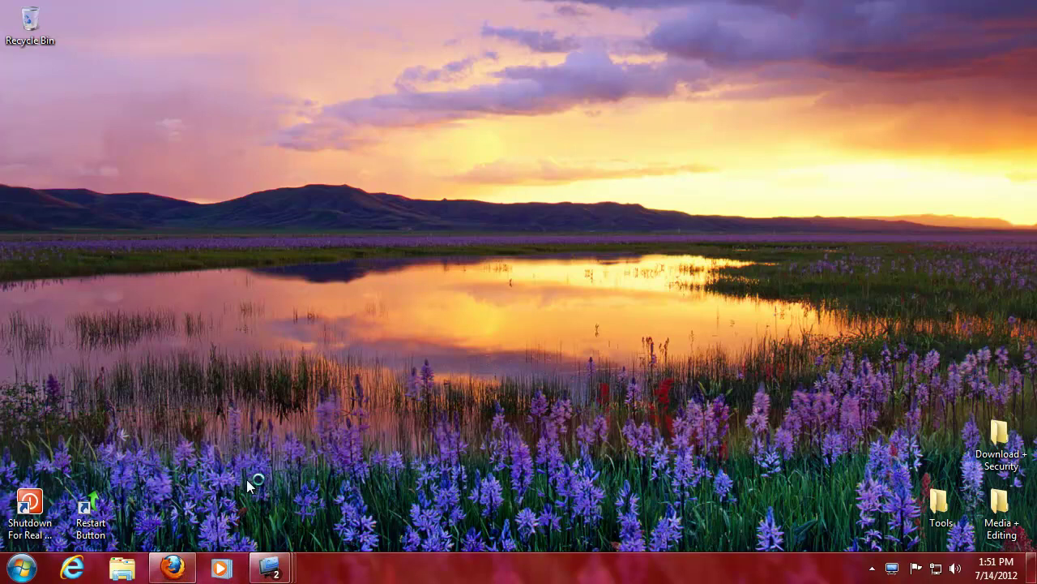
mouse_move(271, 567)
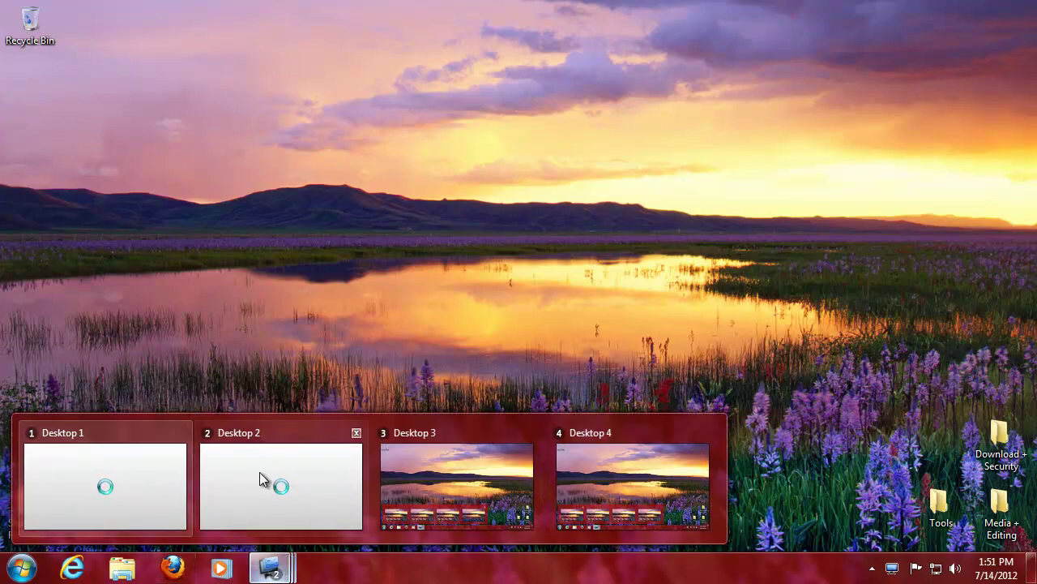
click(283, 476)
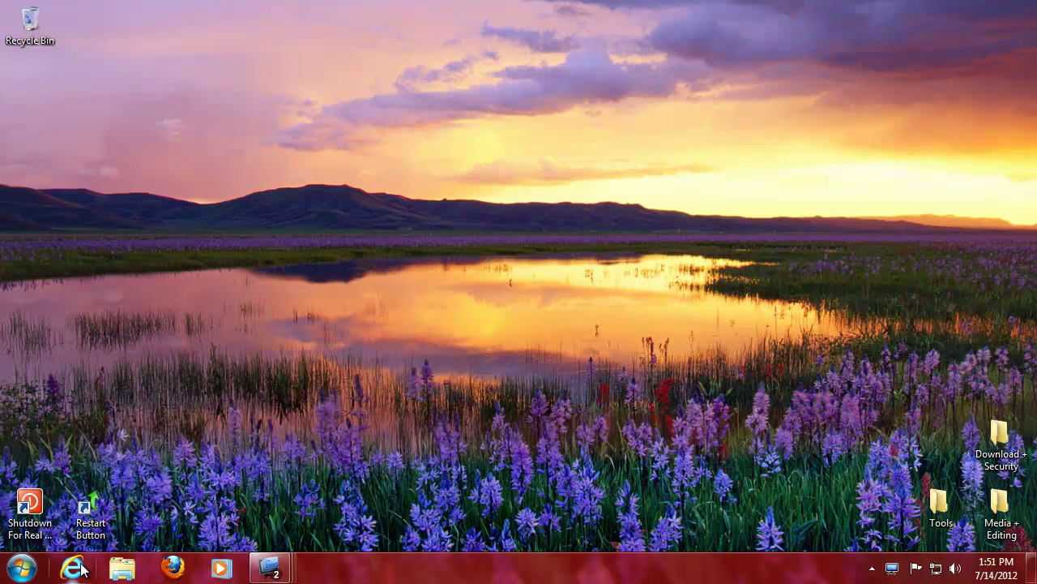
click(172, 567)
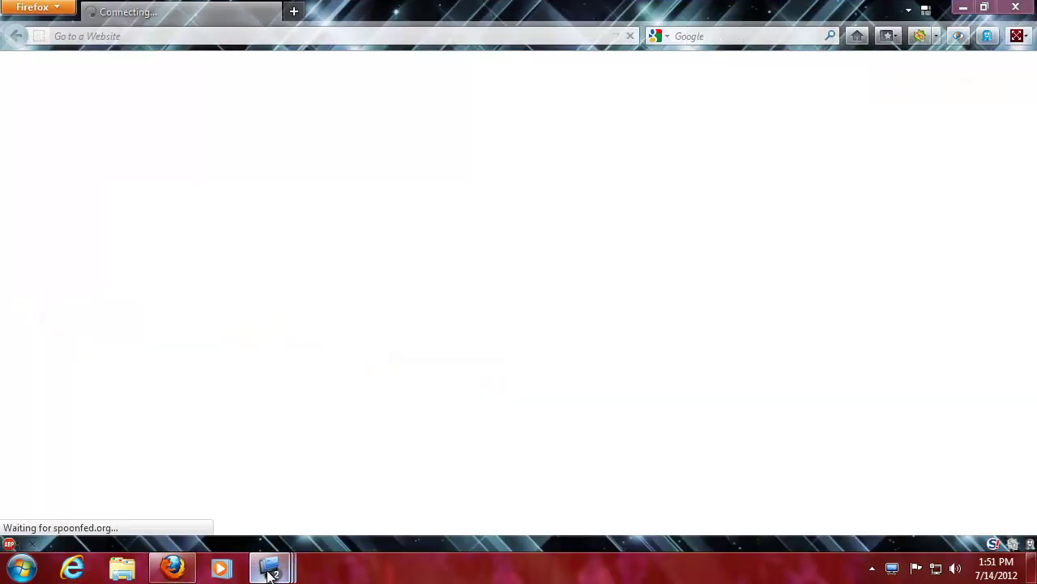
Step: Return to Desktop 1 and open Internet Explorer there
click(270, 574)
click(179, 459)
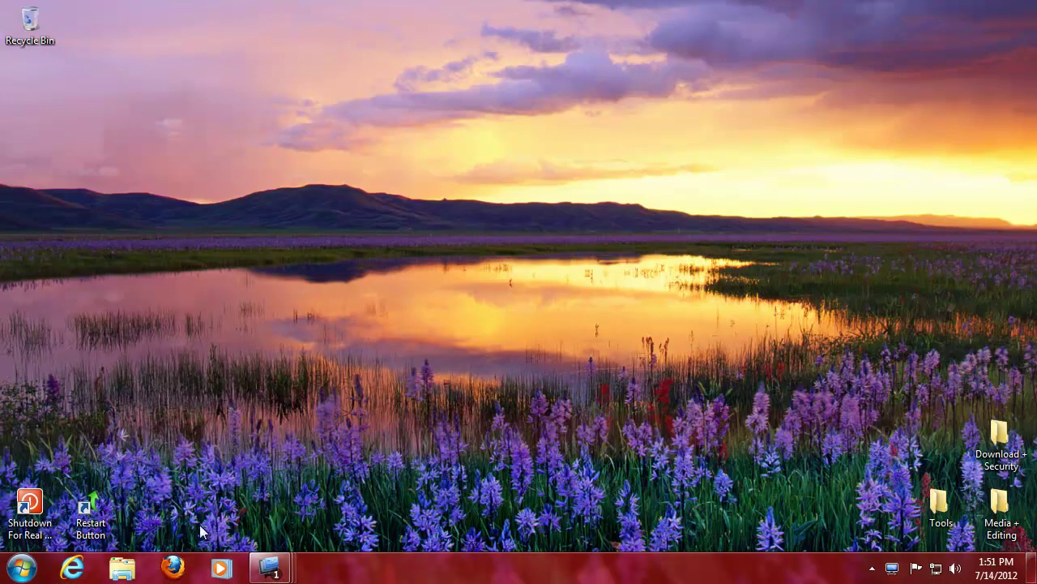
click(75, 571)
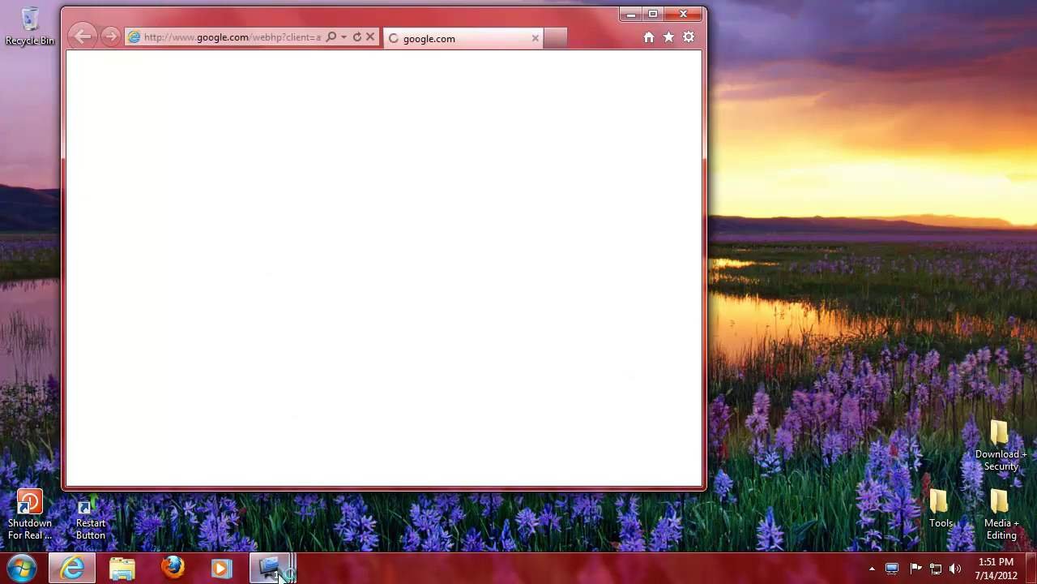
Step: Visit Desktop 2 briefly, and maximize the Internet Explorer window back on Desktop 1
mouse_move(280, 574)
click(283, 482)
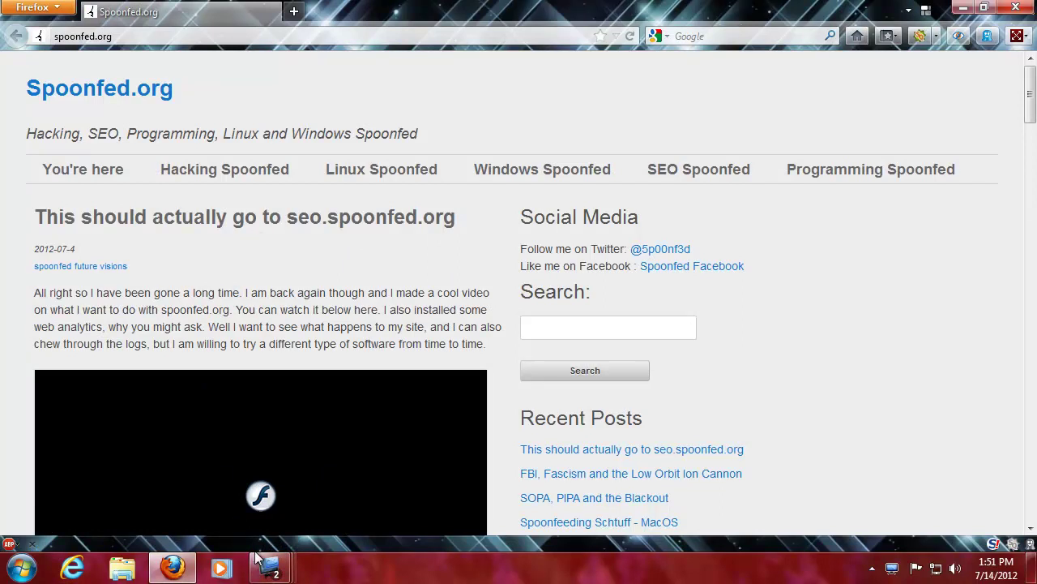
mouse_move(271, 567)
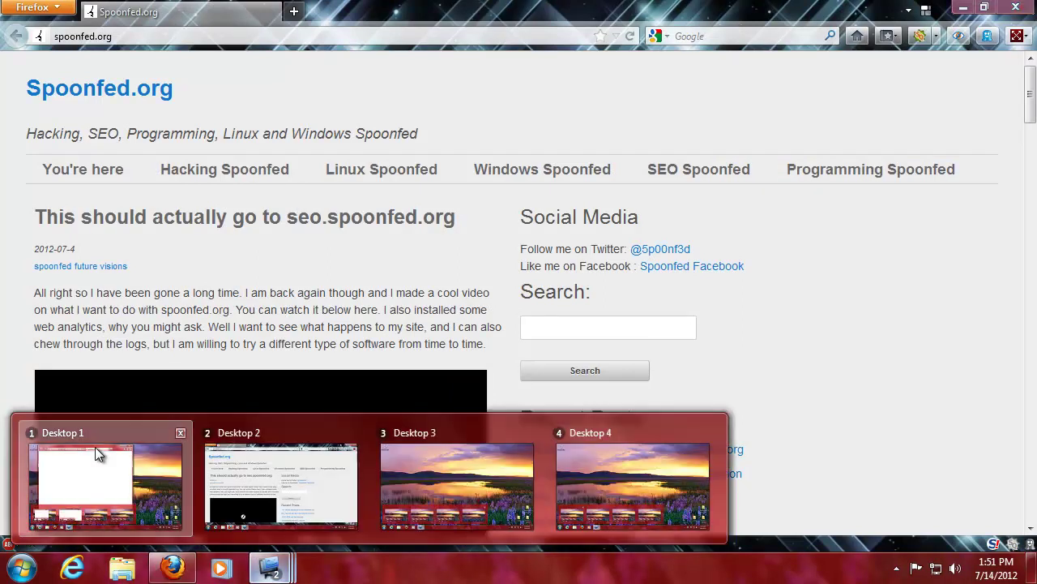
click(95, 449)
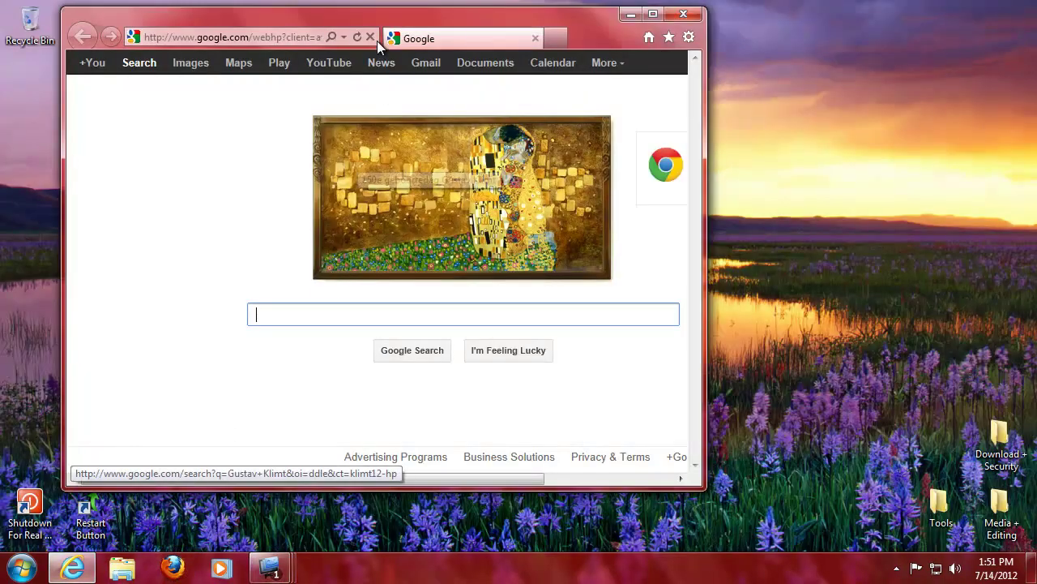
click(653, 15)
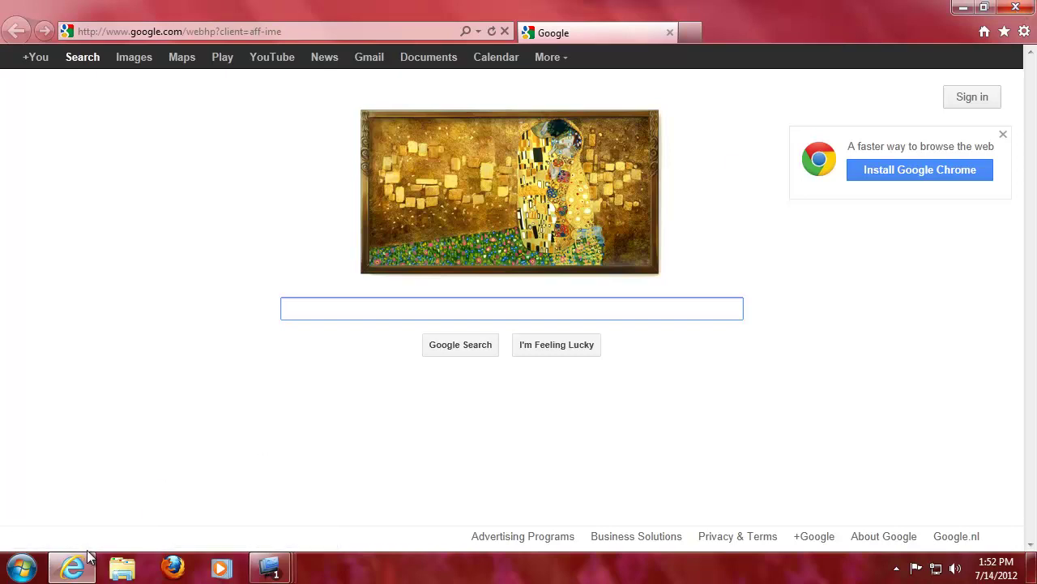
Step: Close Internet Explorer on Desktop 1 from its window preview and switch to Desktop 2
mouse_move(73, 568)
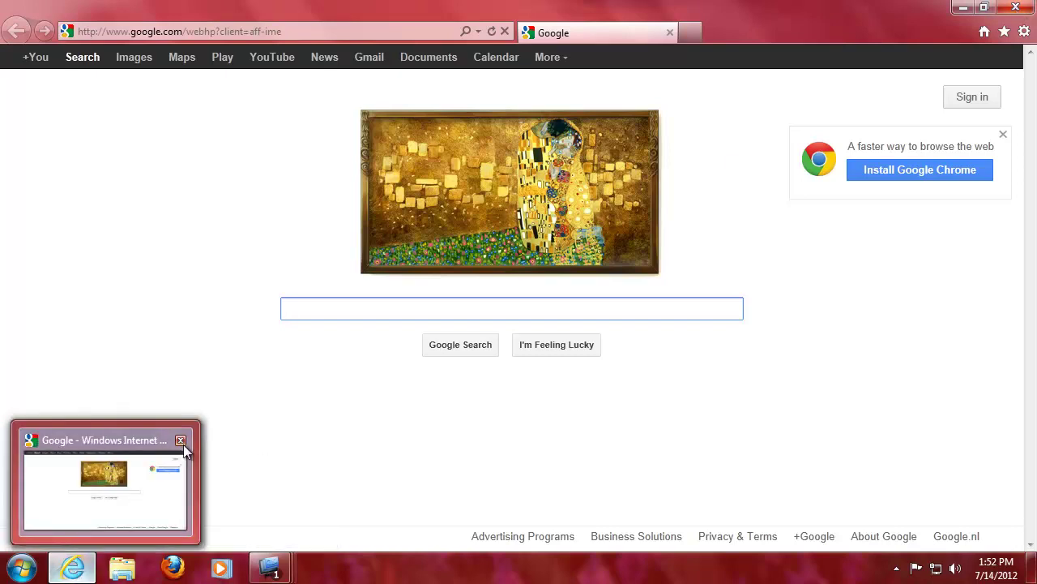
click(182, 442)
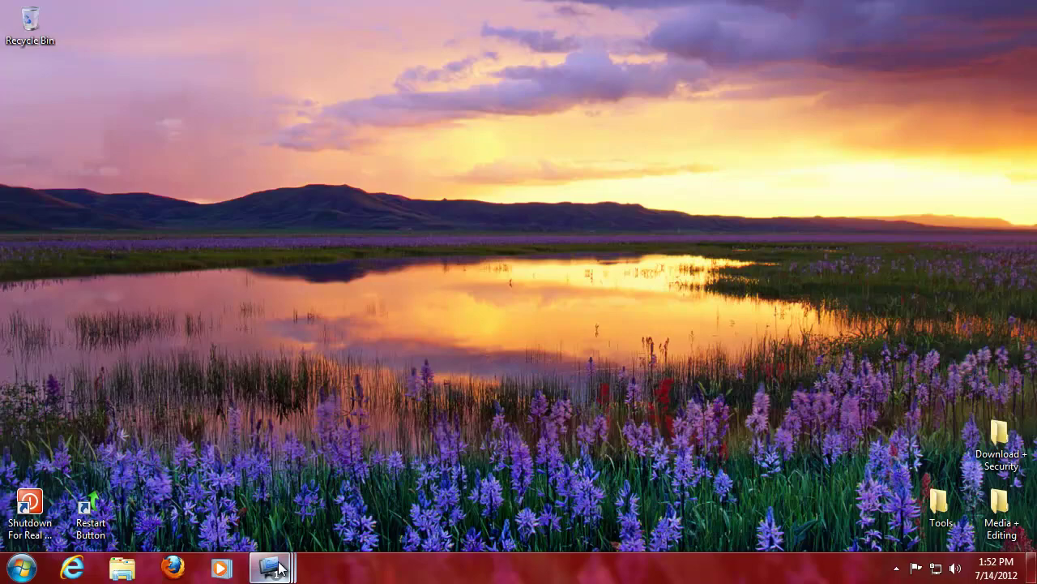
mouse_move(270, 567)
click(292, 499)
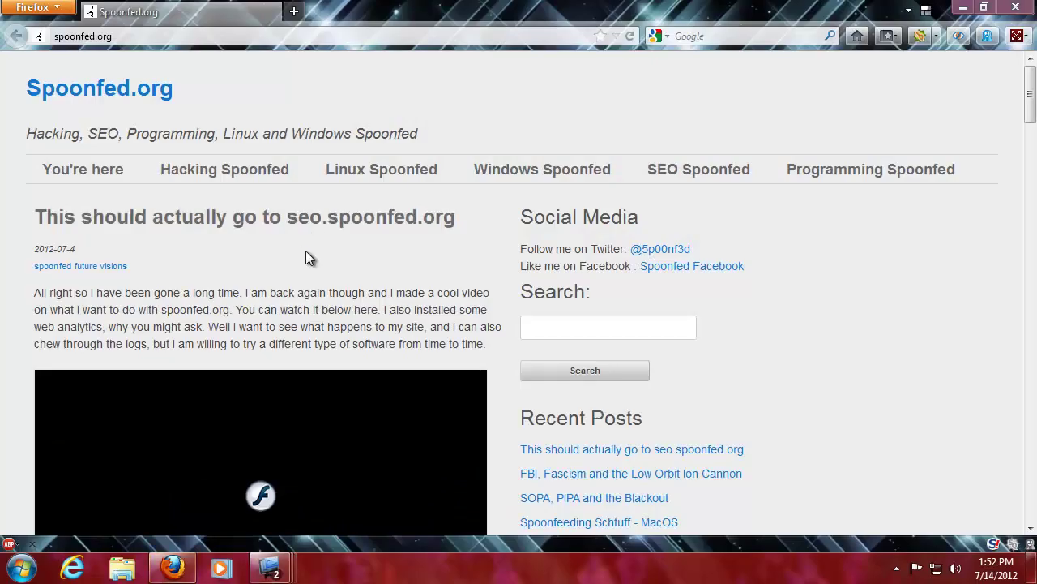
Step: Close Firefox on Desktop 2 and switch back to Desktop 1
click(1016, 7)
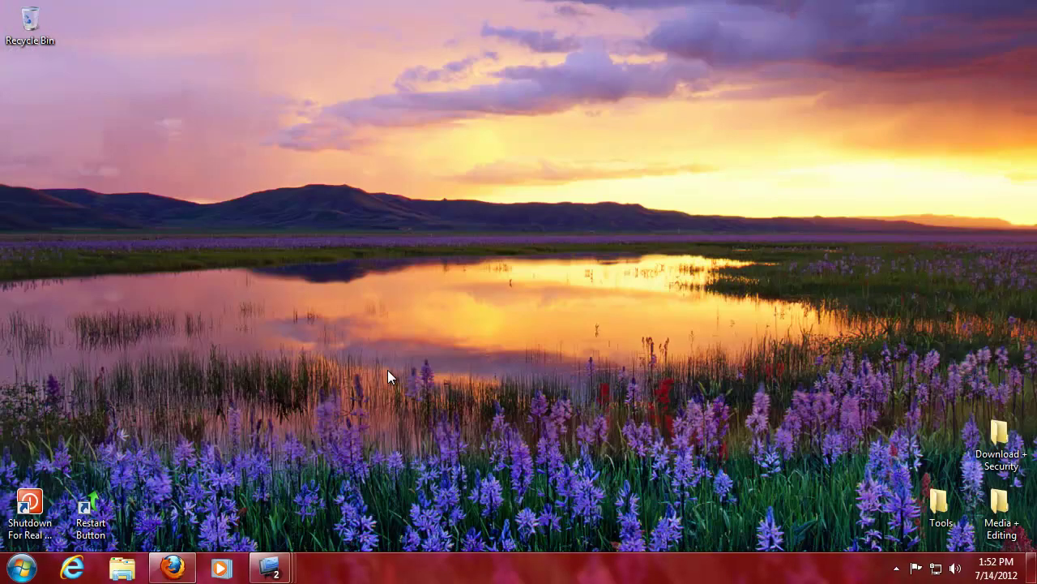
mouse_move(258, 569)
click(169, 489)
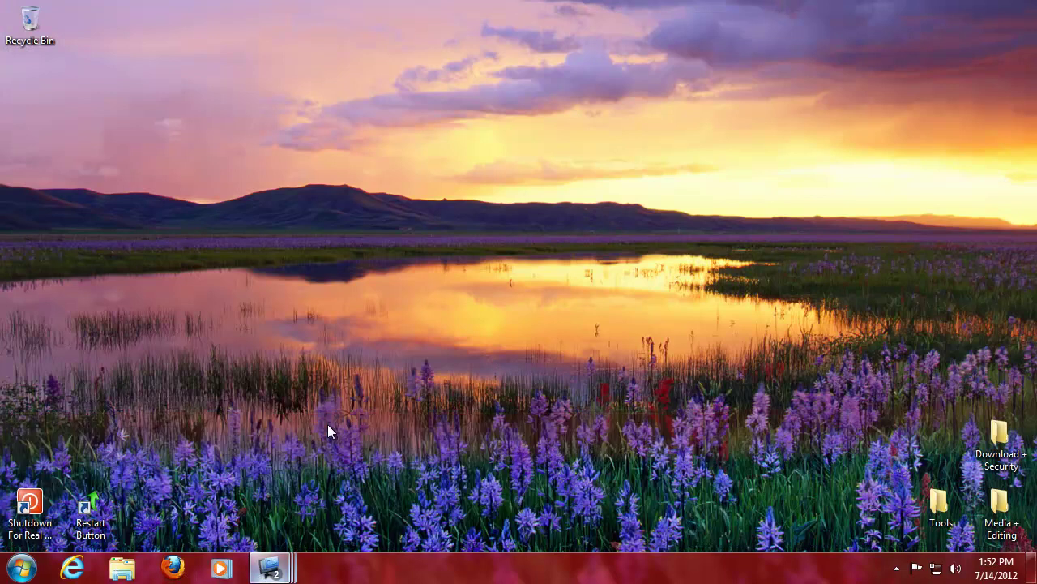
Step: Start a quick scan in Microsoft Security Essentials, update its virus and spyware definitions, and close its window
click(897, 568)
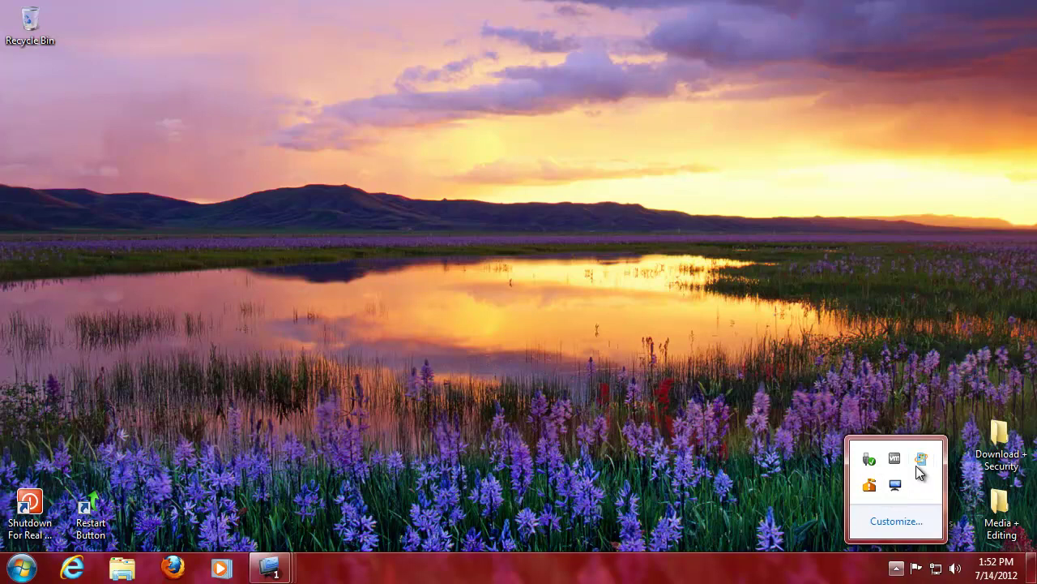
click(870, 486)
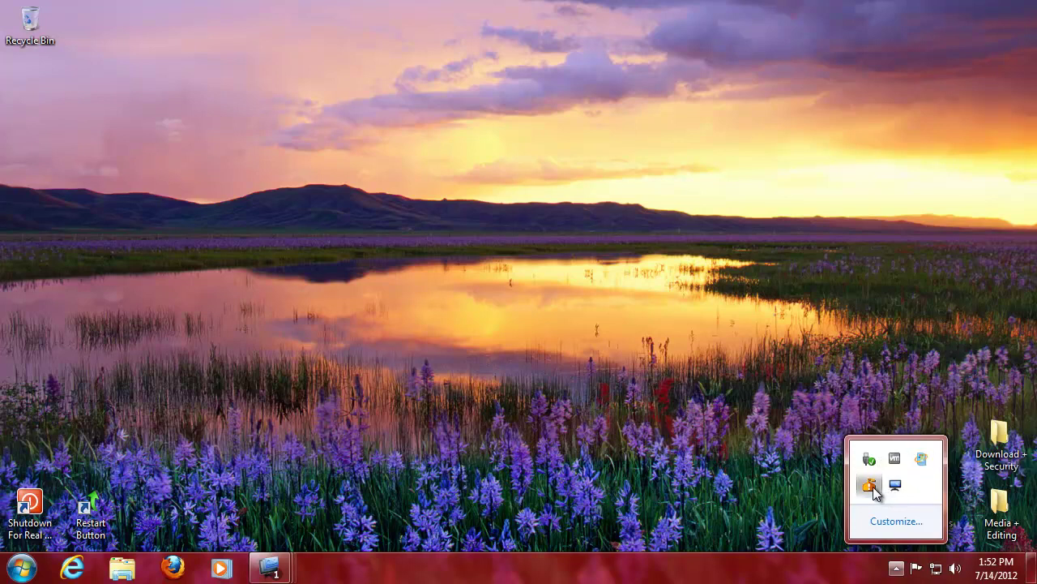
click(355, 352)
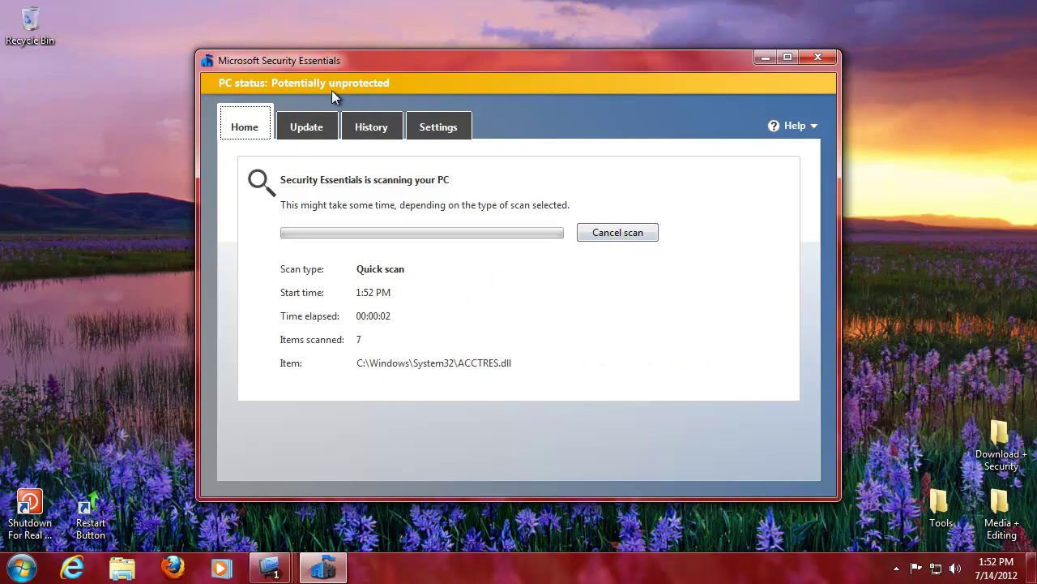
click(306, 127)
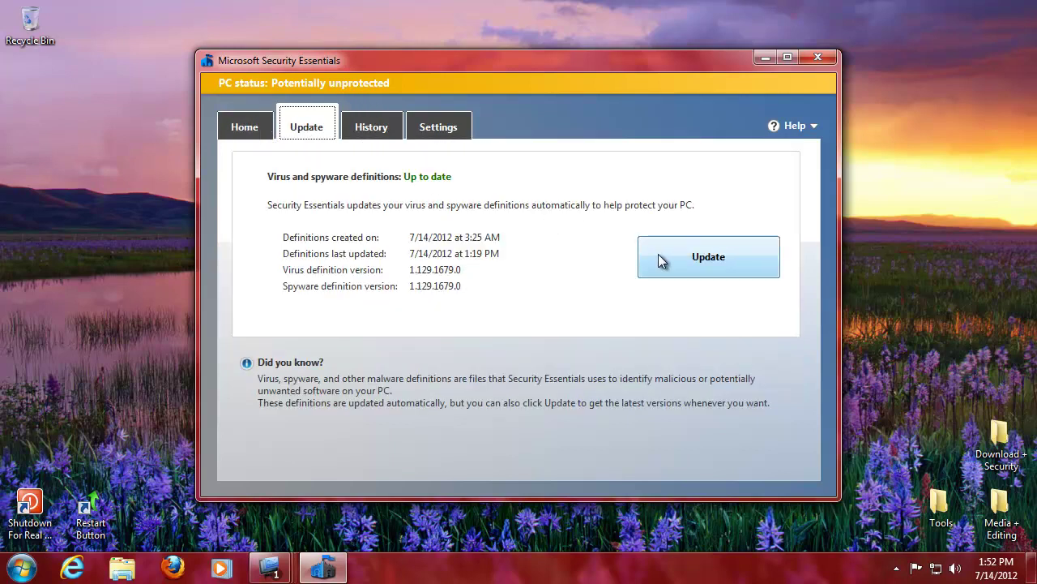
click(669, 255)
click(237, 135)
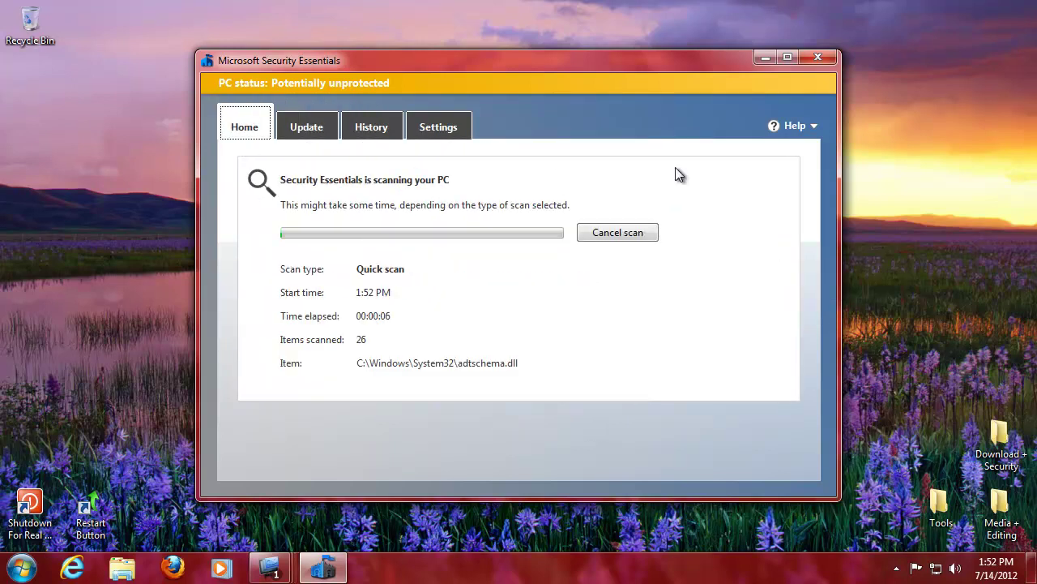
click(818, 56)
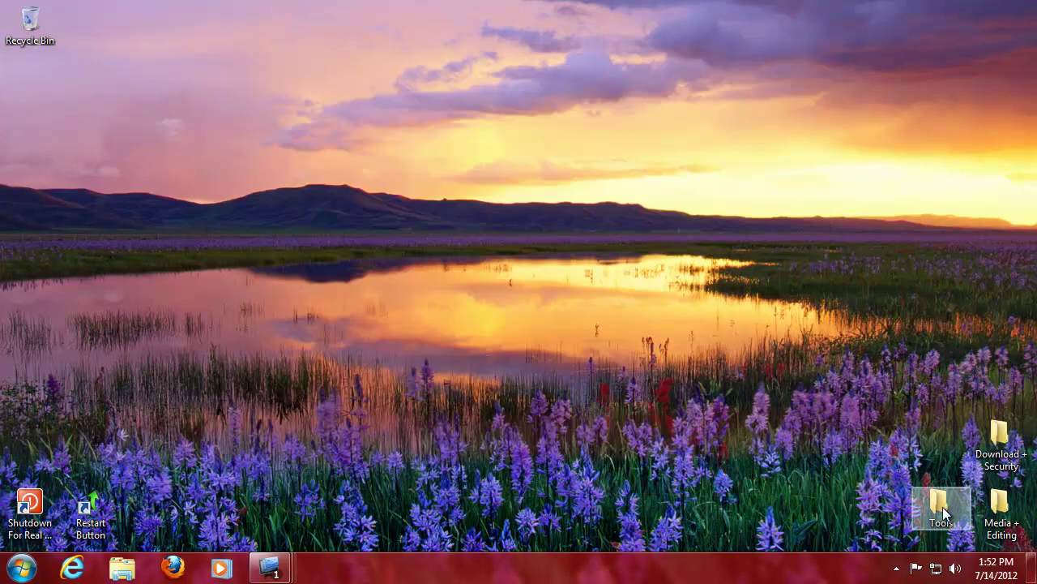
Step: Open Dexpot's Configure Desktops dialog and look through the background and tools settings for all desktops
click(896, 568)
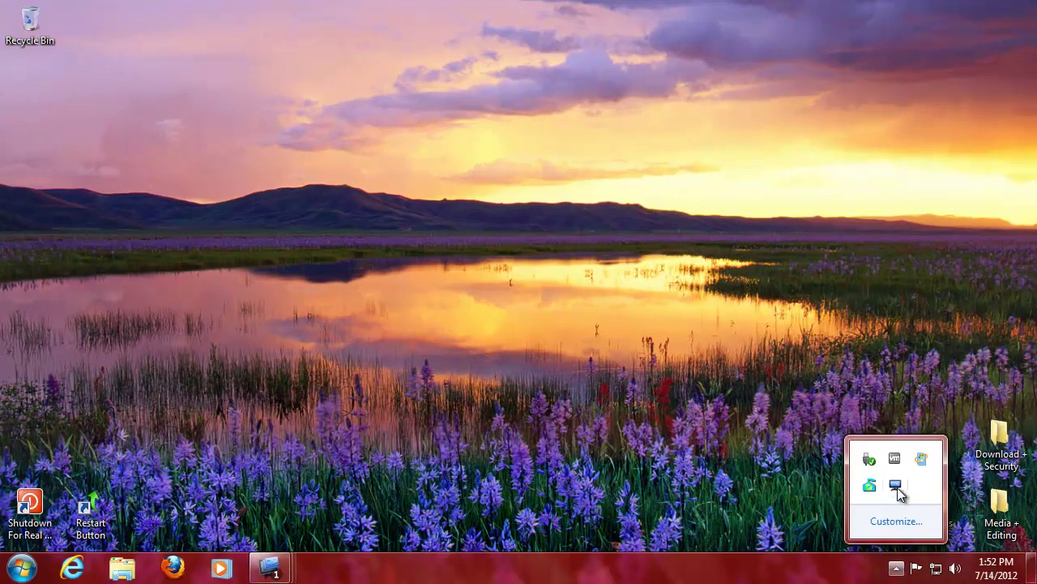
right_click(897, 486)
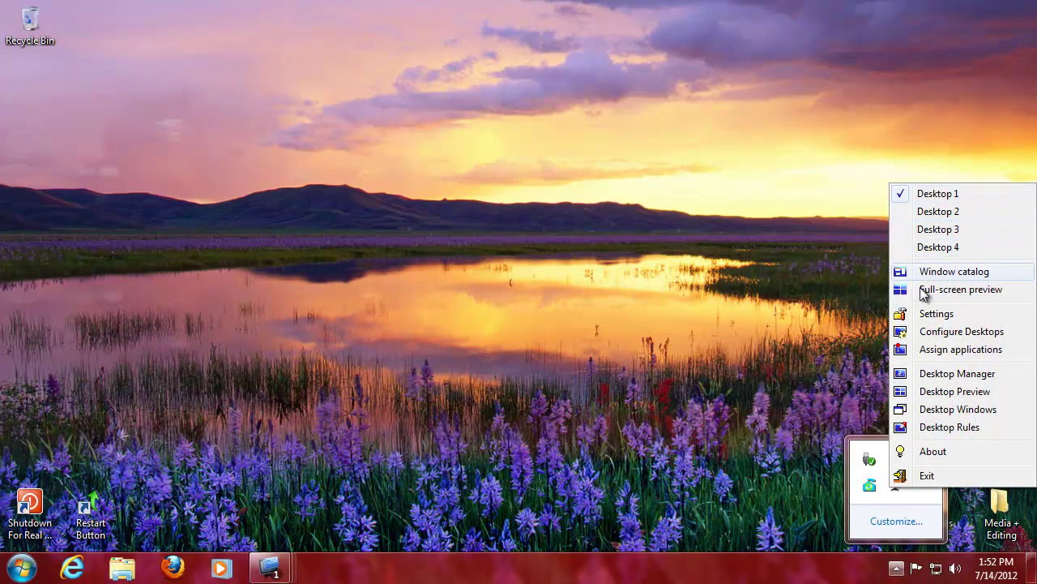
click(935, 334)
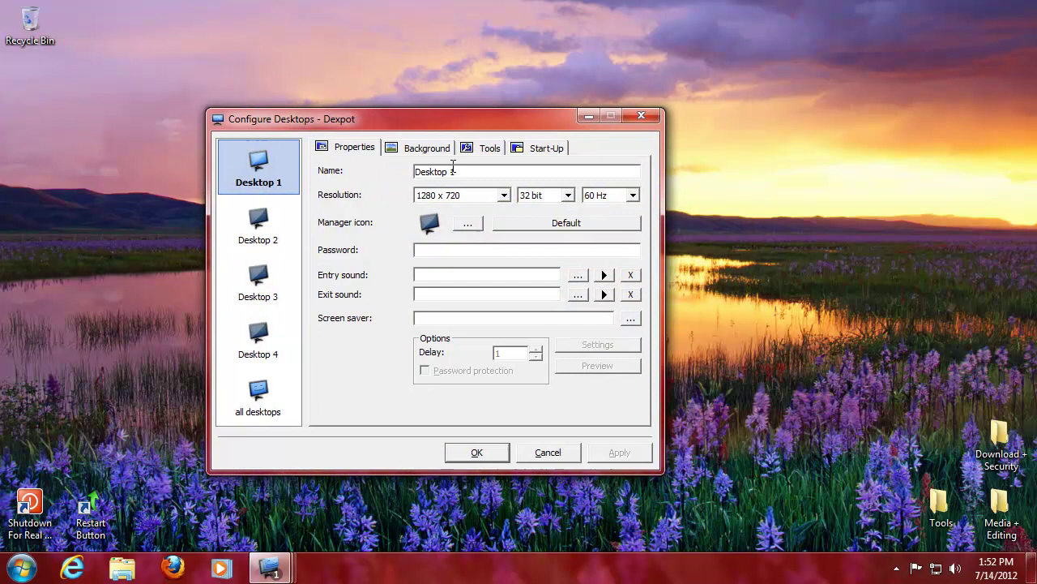
click(408, 151)
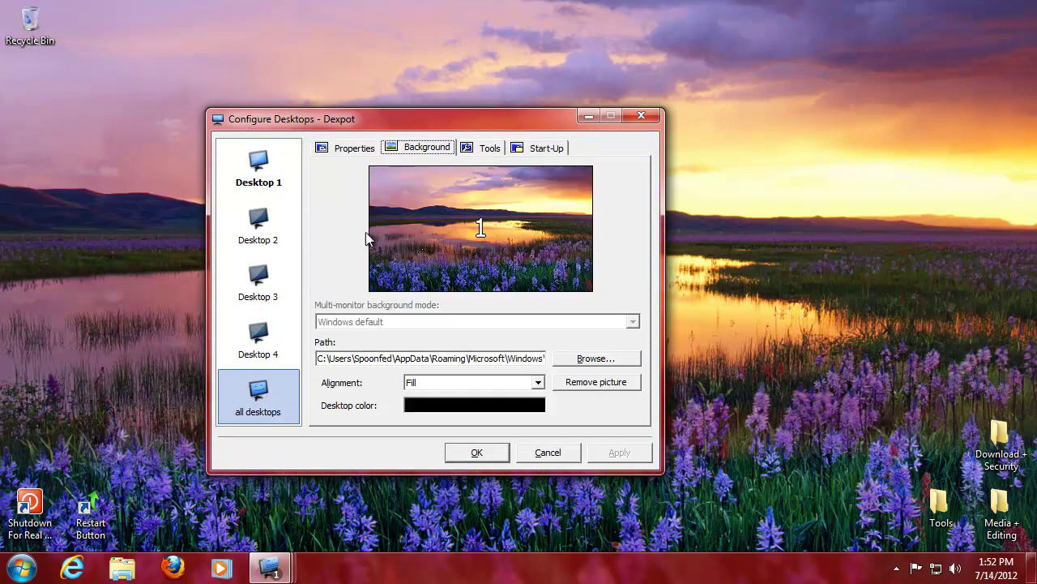
click(484, 151)
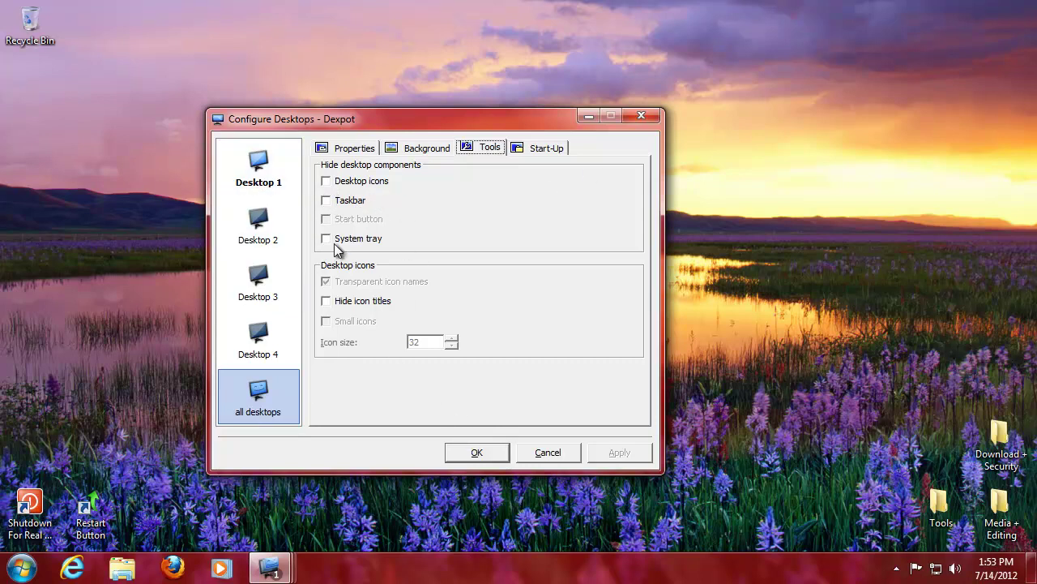
Step: Review Desktop 1's tools, start-up and general properties, and check the properties of Desktops 4 and 2
click(254, 172)
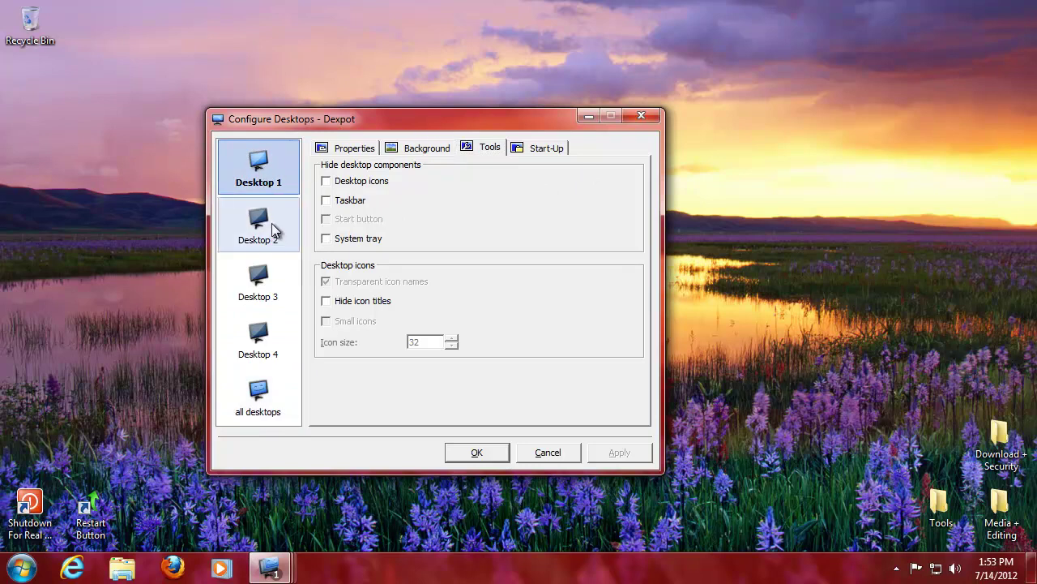
click(521, 150)
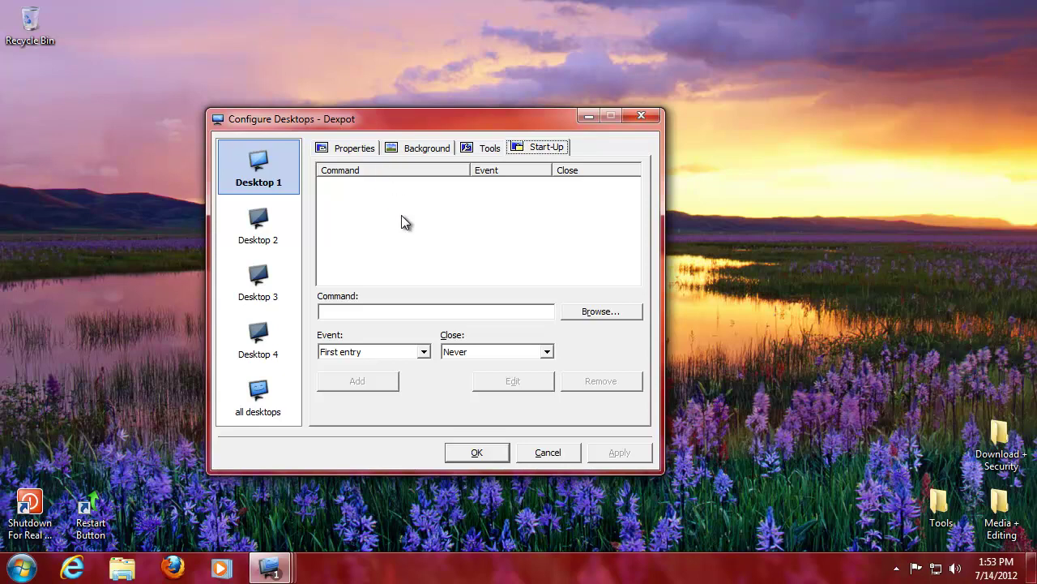
click(344, 148)
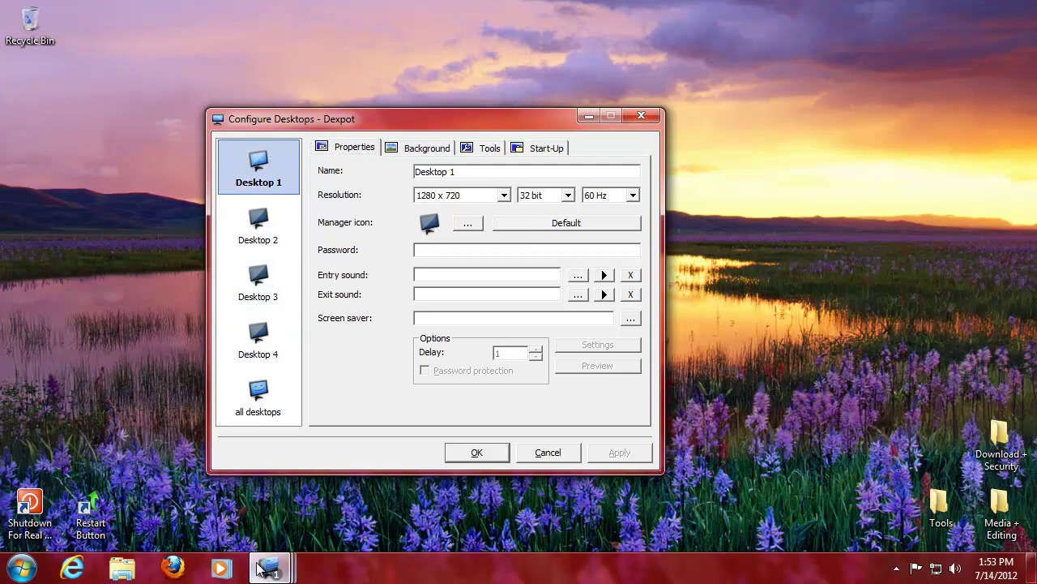
mouse_move(260, 569)
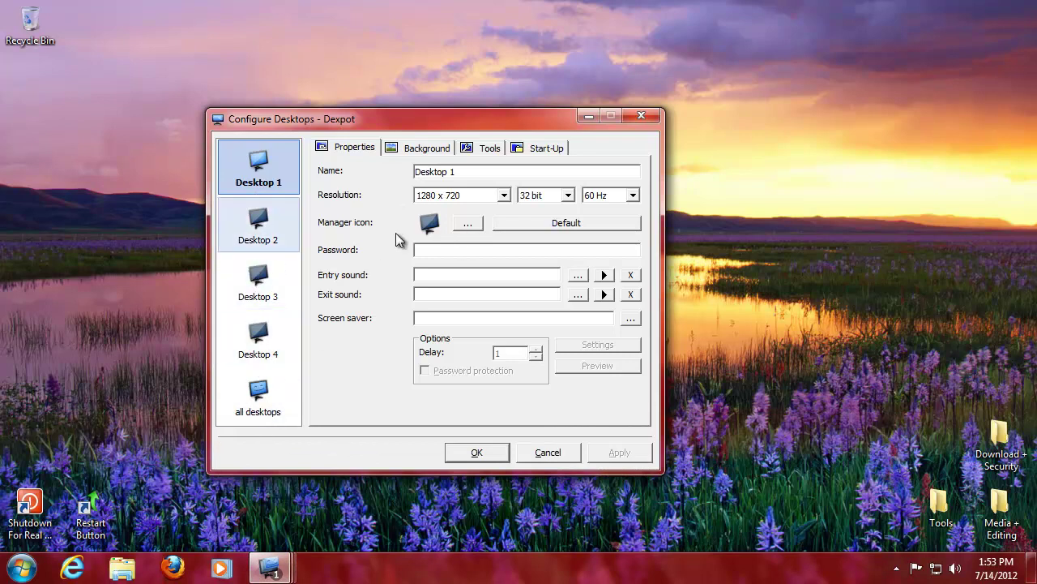
click(257, 339)
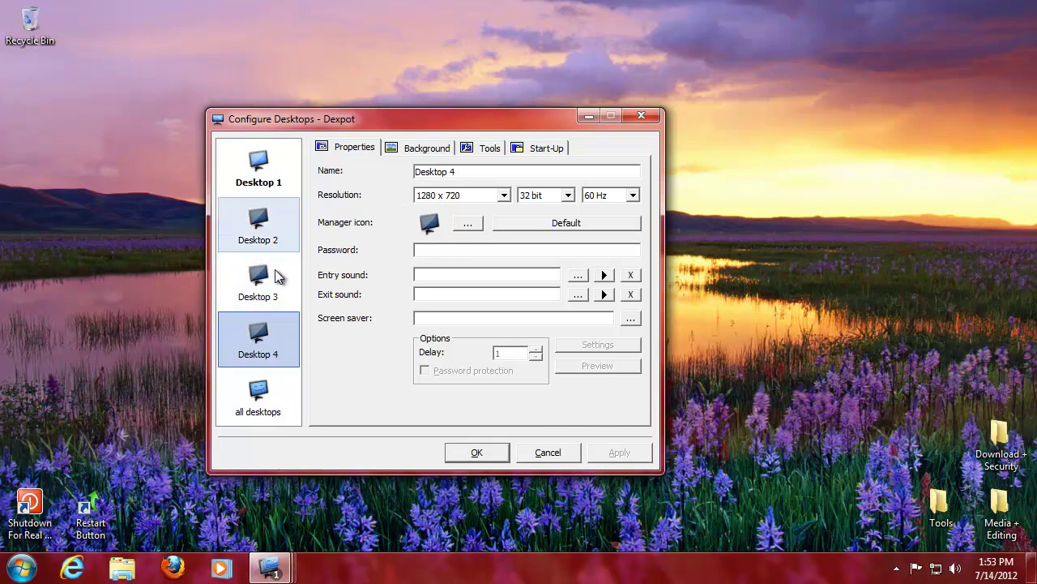
click(247, 174)
click(264, 231)
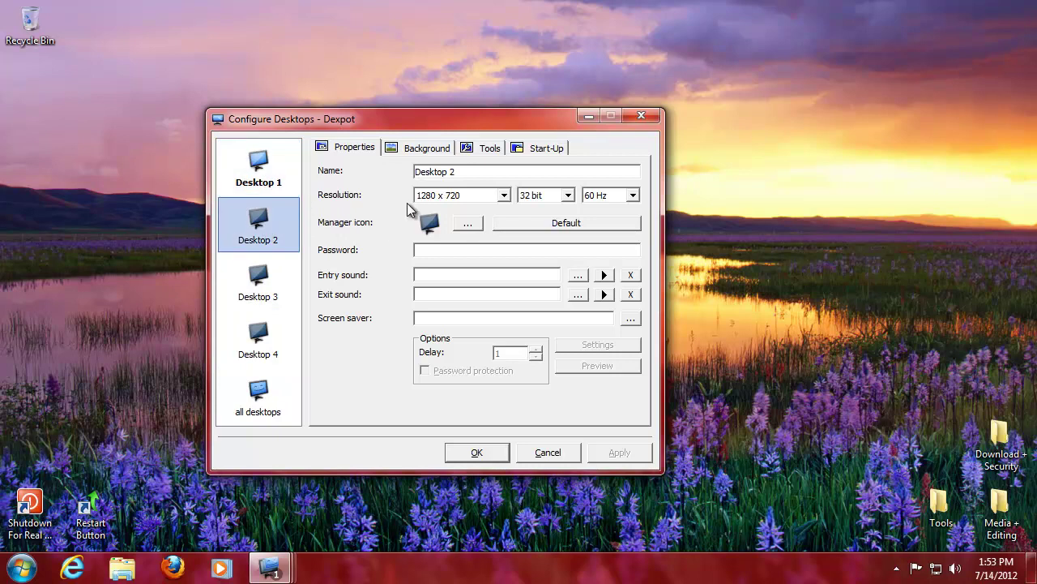
Step: Browse for a background picture for all desktops, clearing the file name and checking the Windows and Themes folders
click(409, 148)
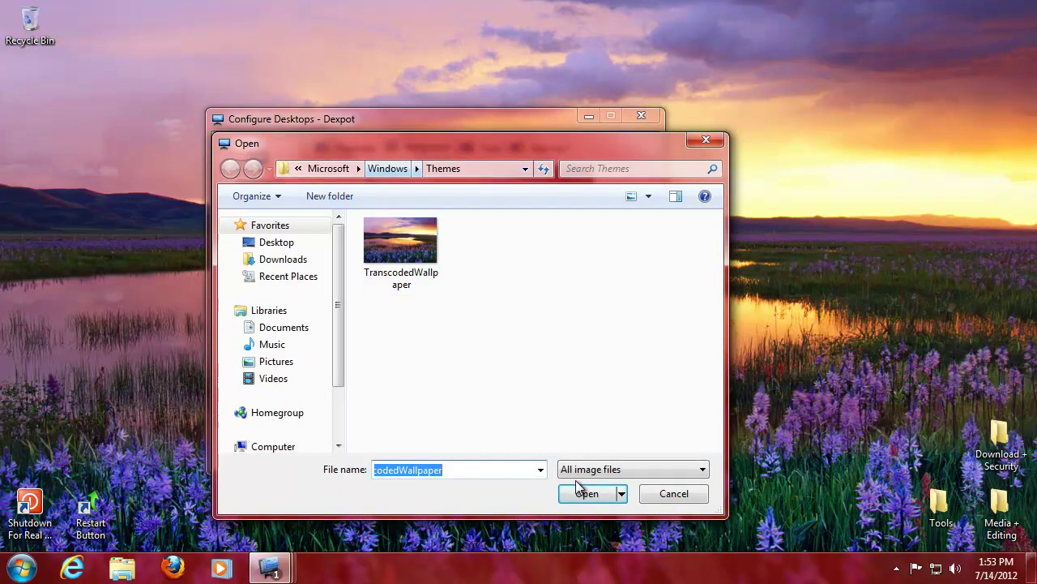
click(542, 475)
click(541, 475)
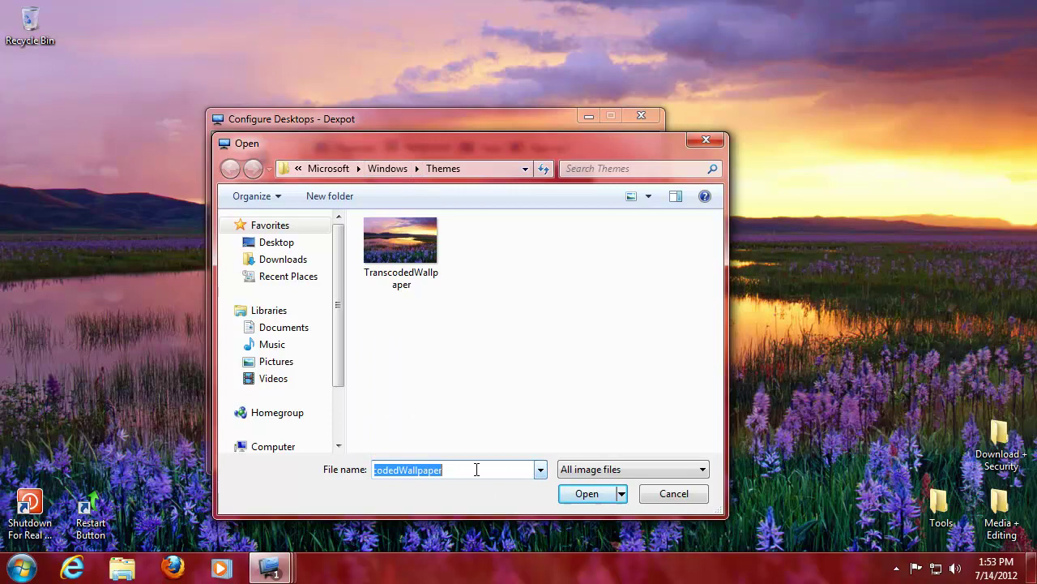
click(476, 469)
double_click(476, 469)
key(BackSpace)
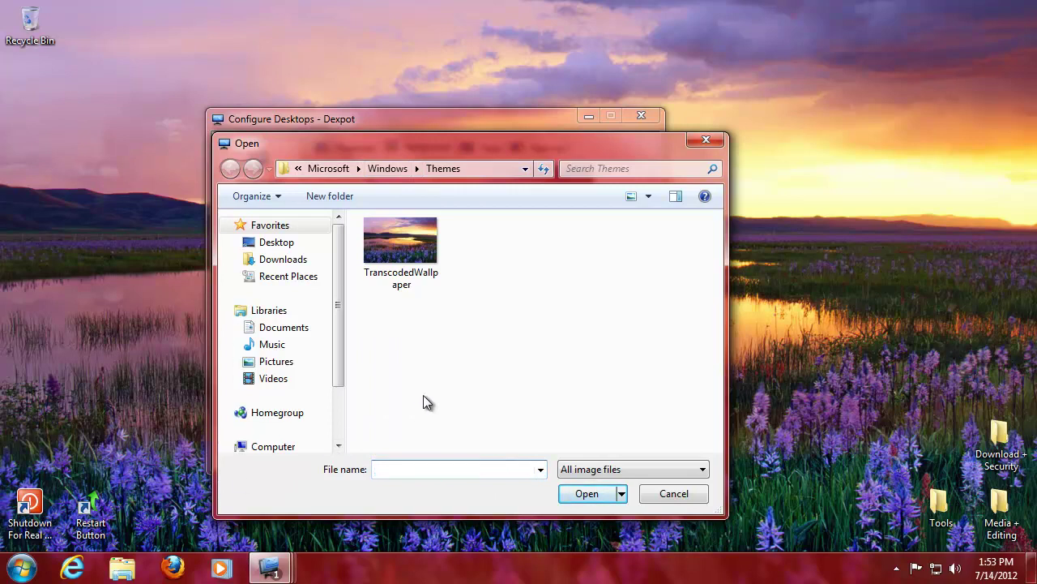
click(386, 168)
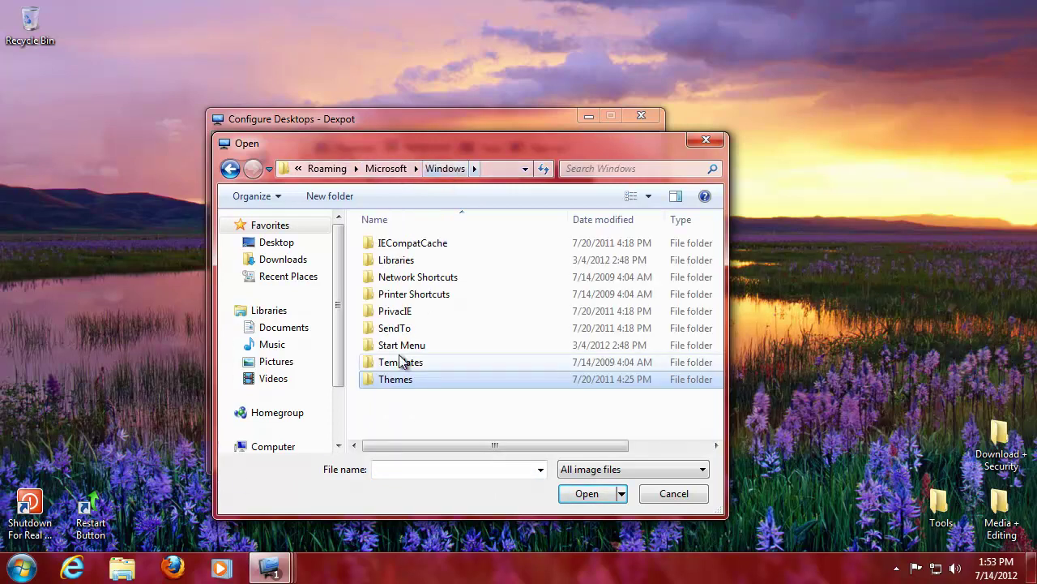
double_click(395, 380)
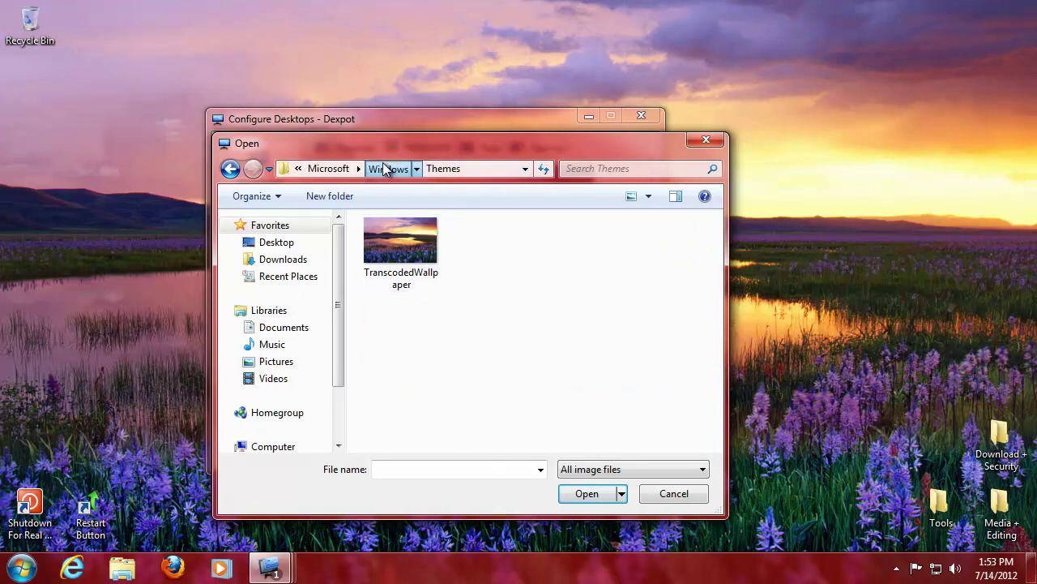
click(386, 168)
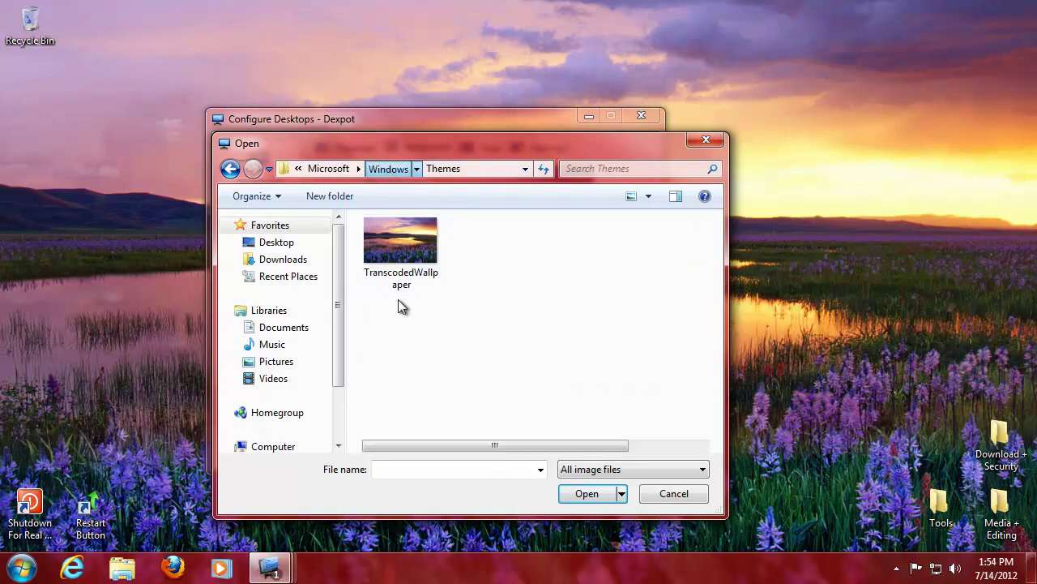
Step: Set Jellyfish from the Sample Pictures folder as the background for all desktops and apply it
click(288, 362)
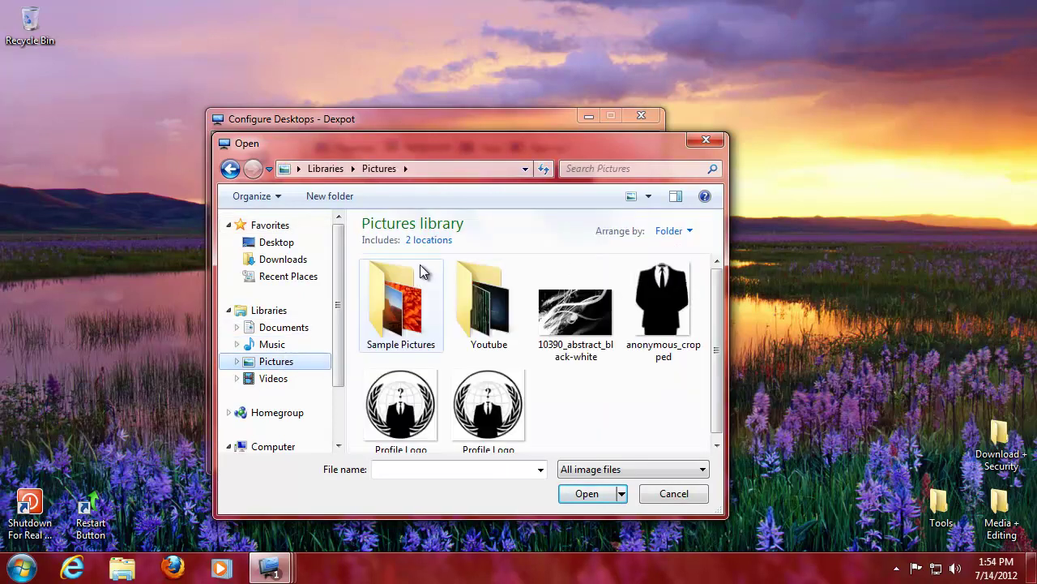
double_click(382, 304)
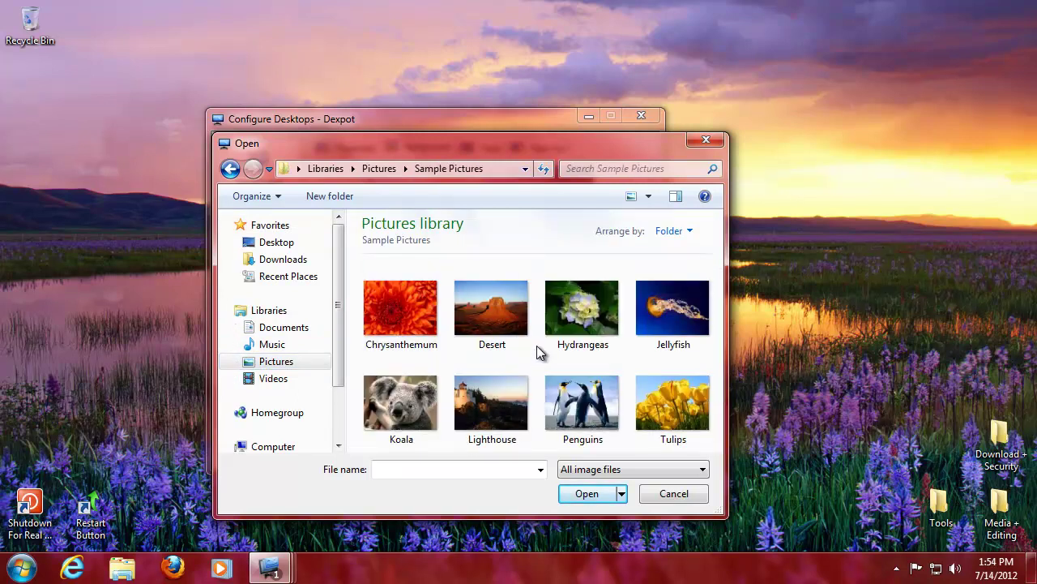
click(673, 312)
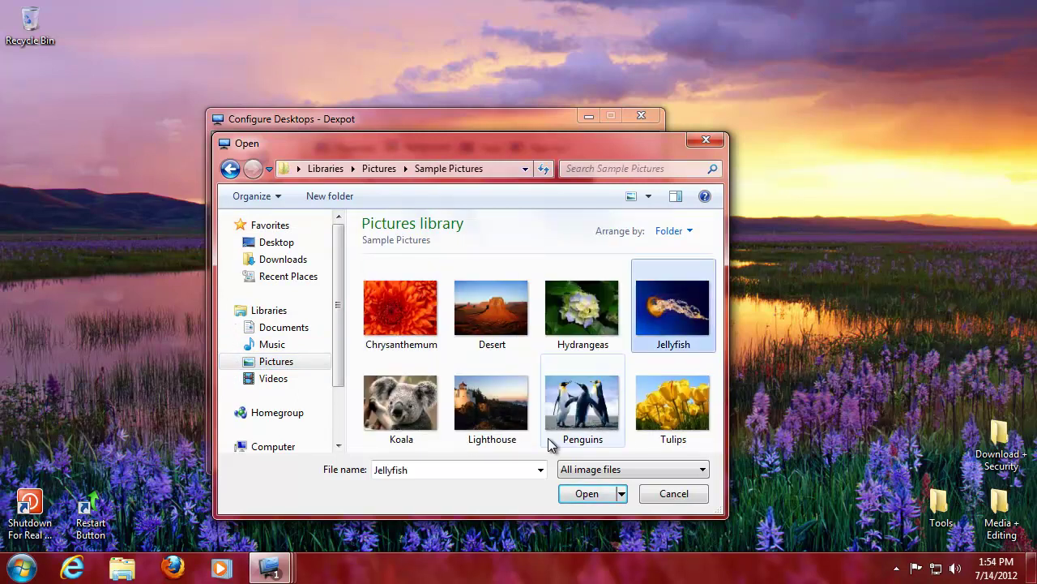
click(581, 494)
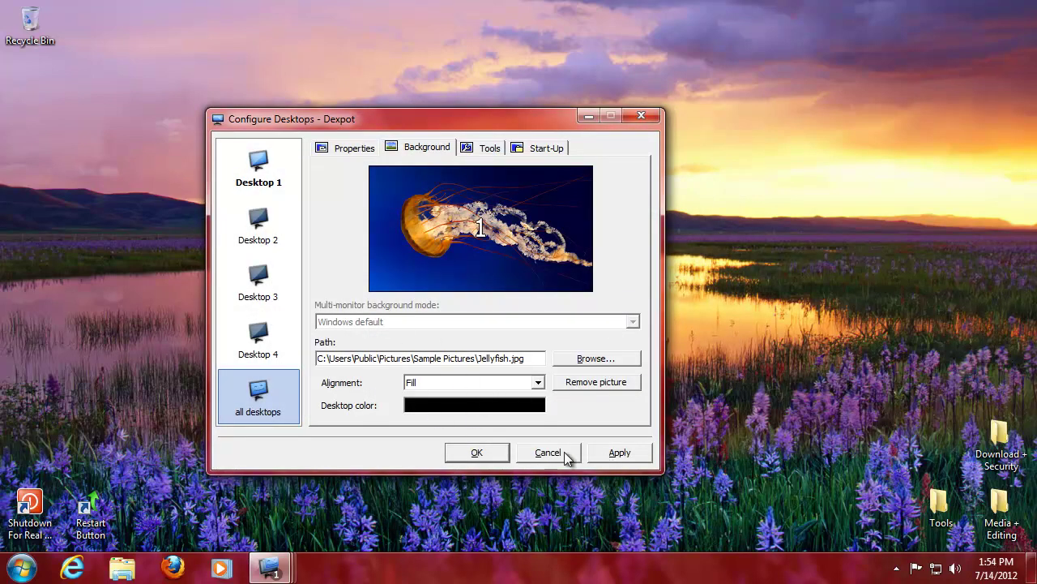
click(604, 458)
click(476, 452)
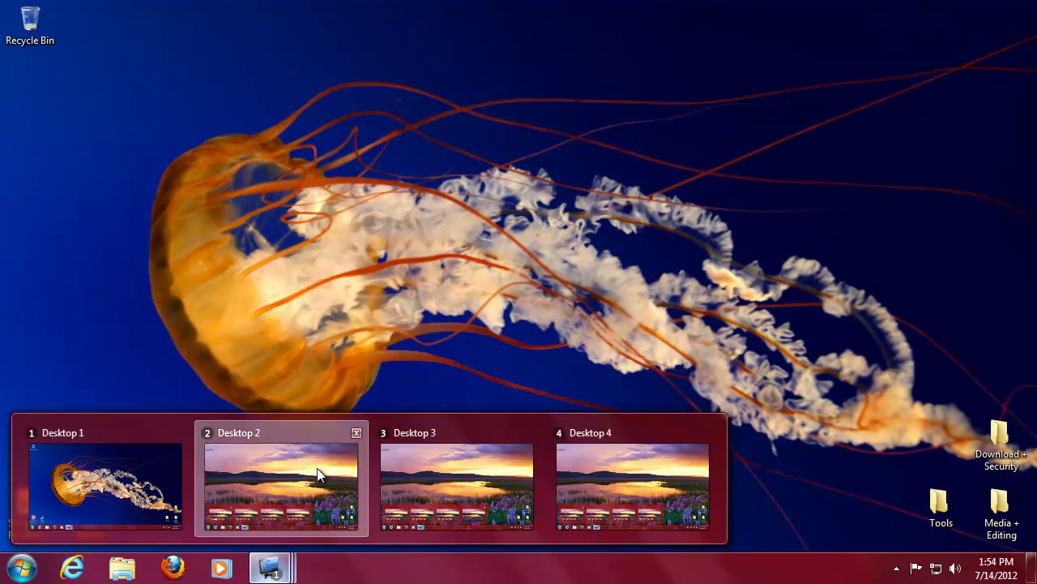
Step: Switch through Desktops 2, 1, 3 and 4 to check the background on each
click(319, 415)
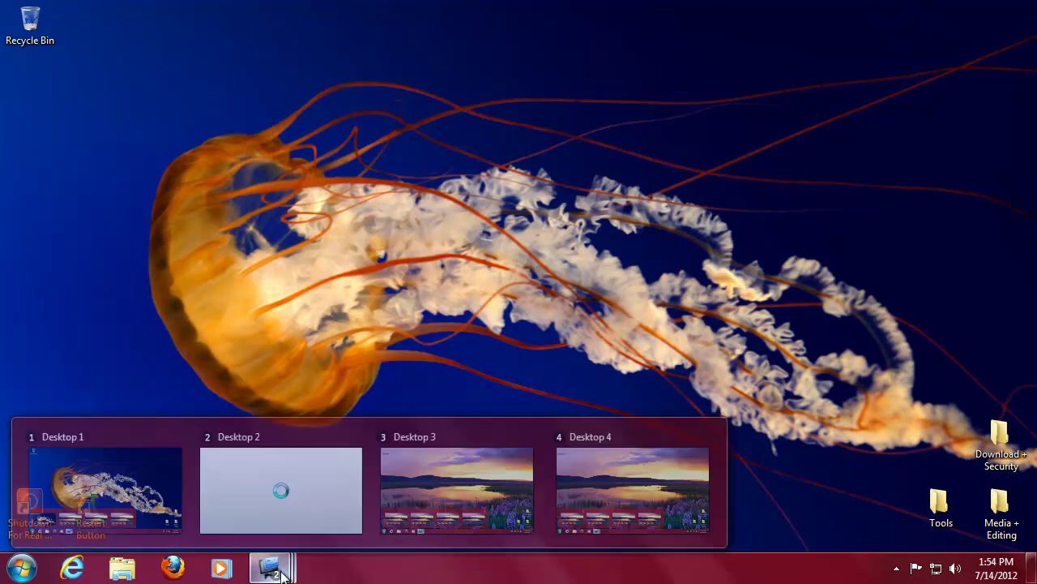
mouse_move(445, 481)
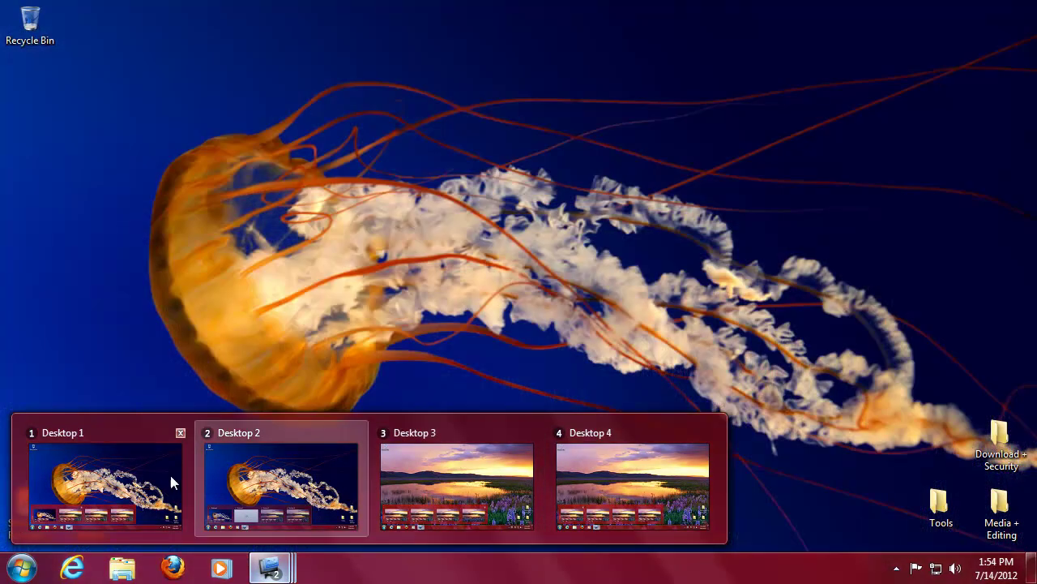
click(170, 472)
mouse_move(284, 563)
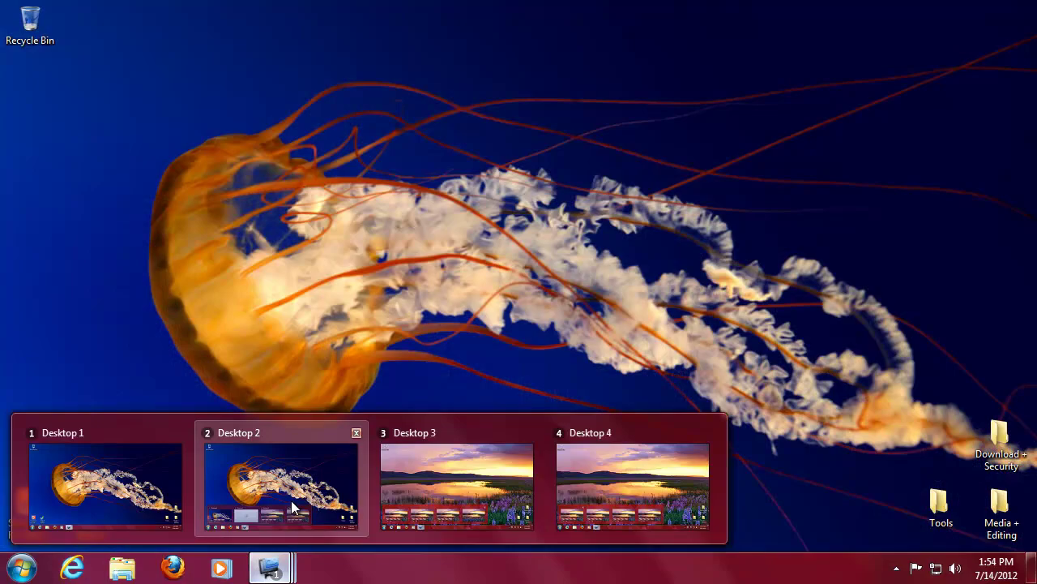
click(410, 491)
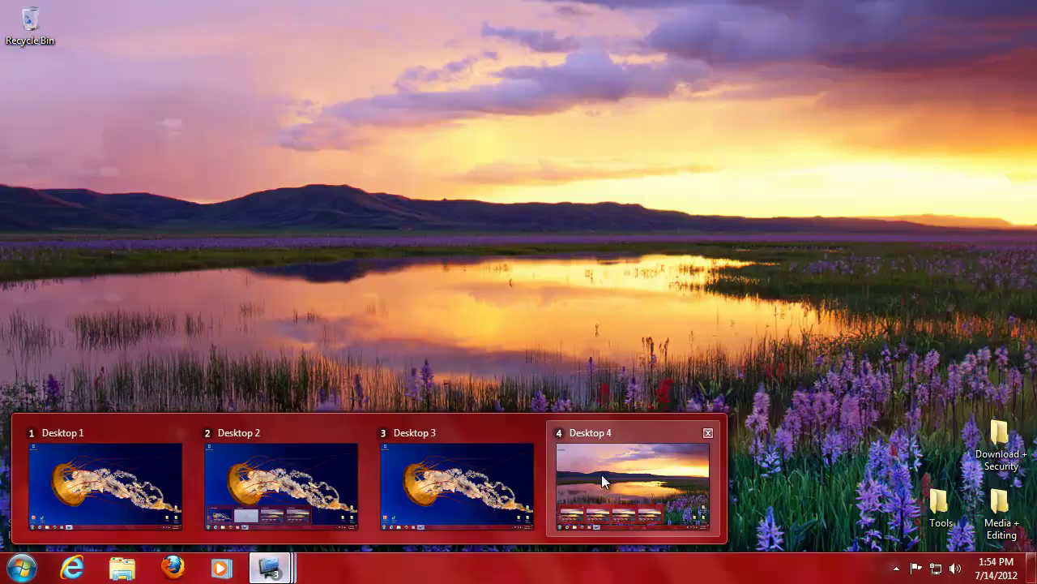
click(602, 474)
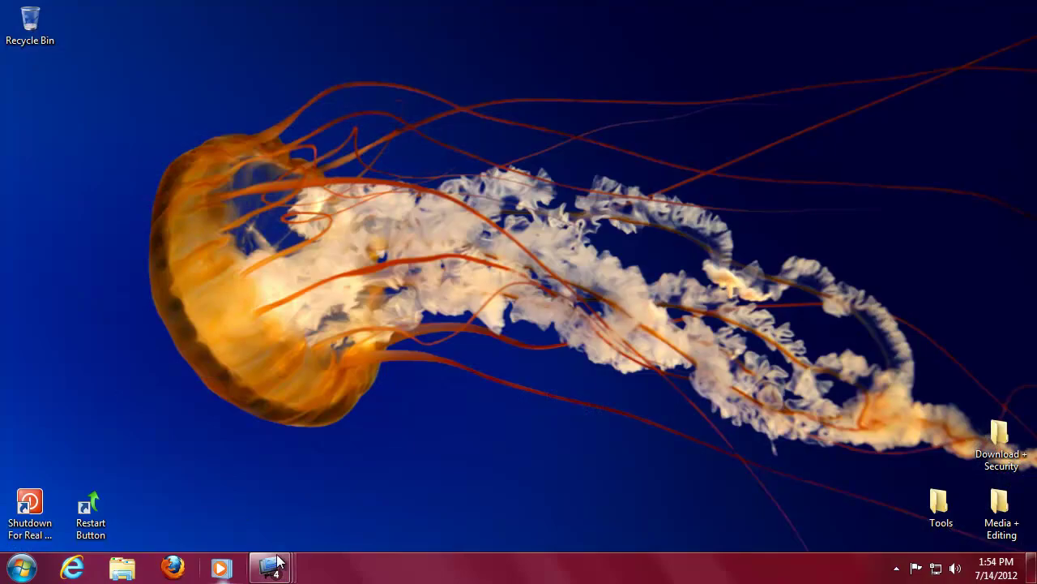
Step: Return to Desktop 1 and review Dexpot's general settings without changing anything
click(117, 474)
click(896, 568)
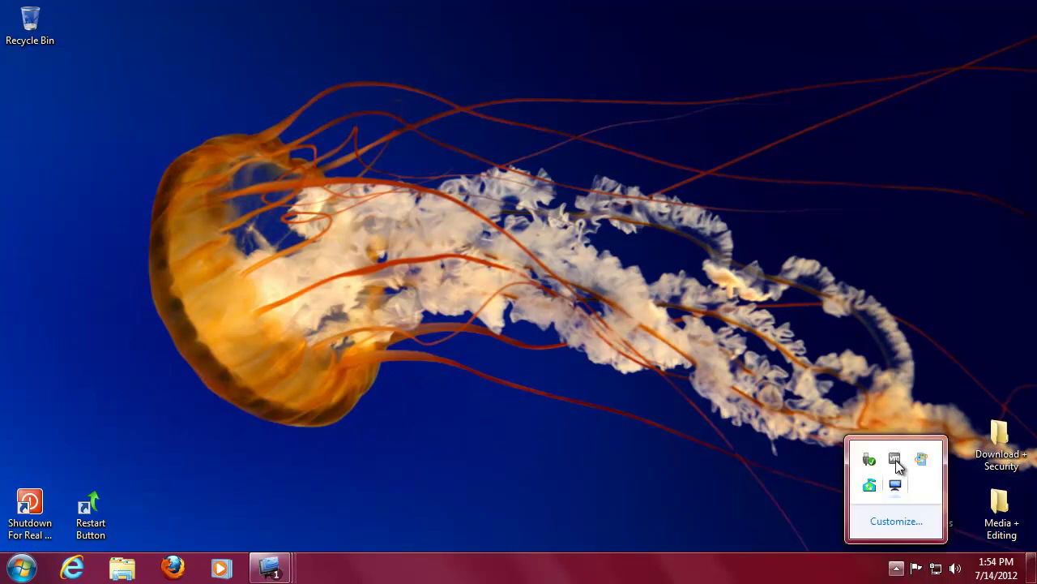
right_click(895, 485)
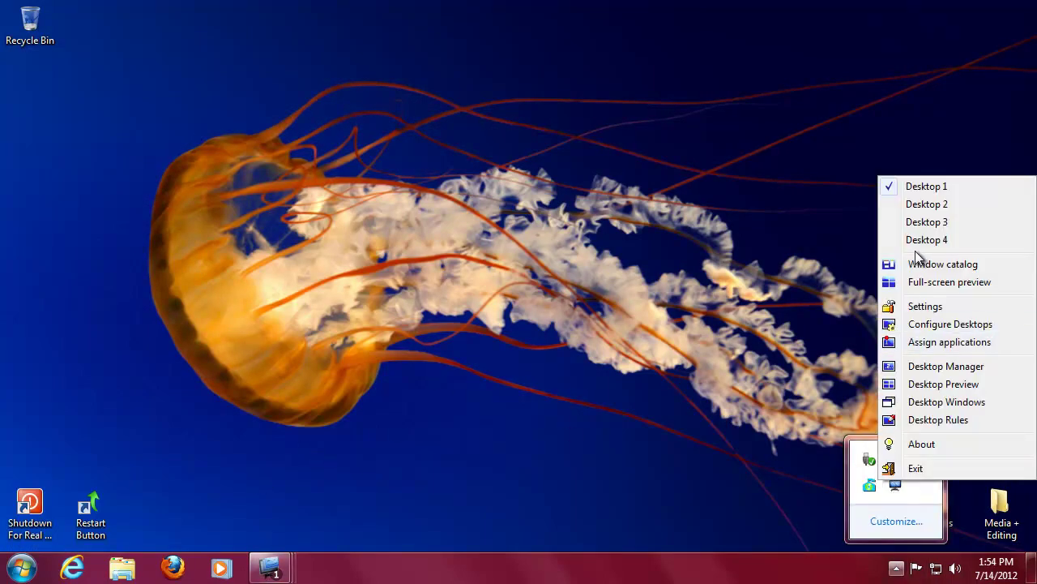
click(925, 306)
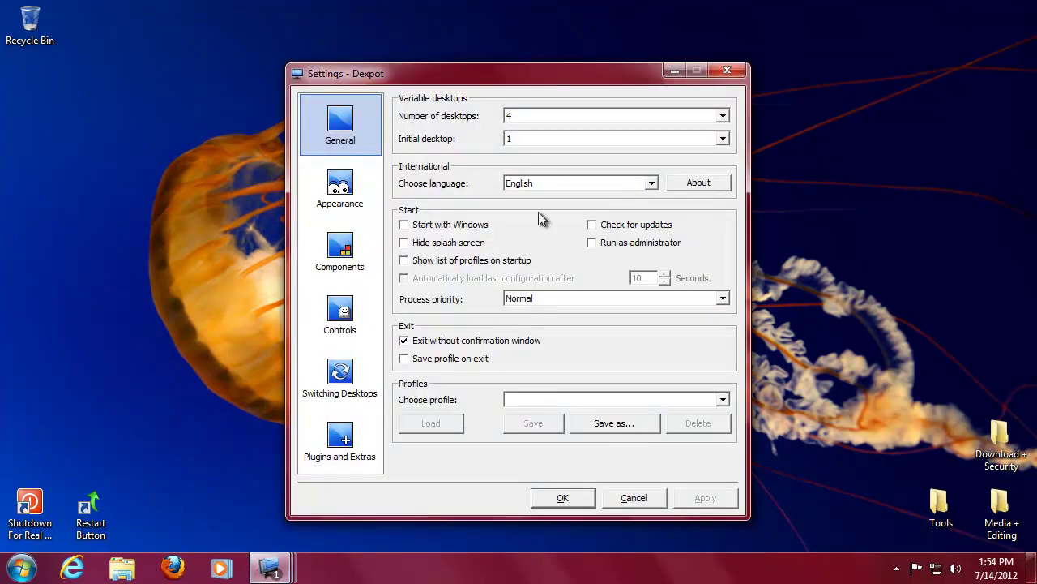
click(727, 71)
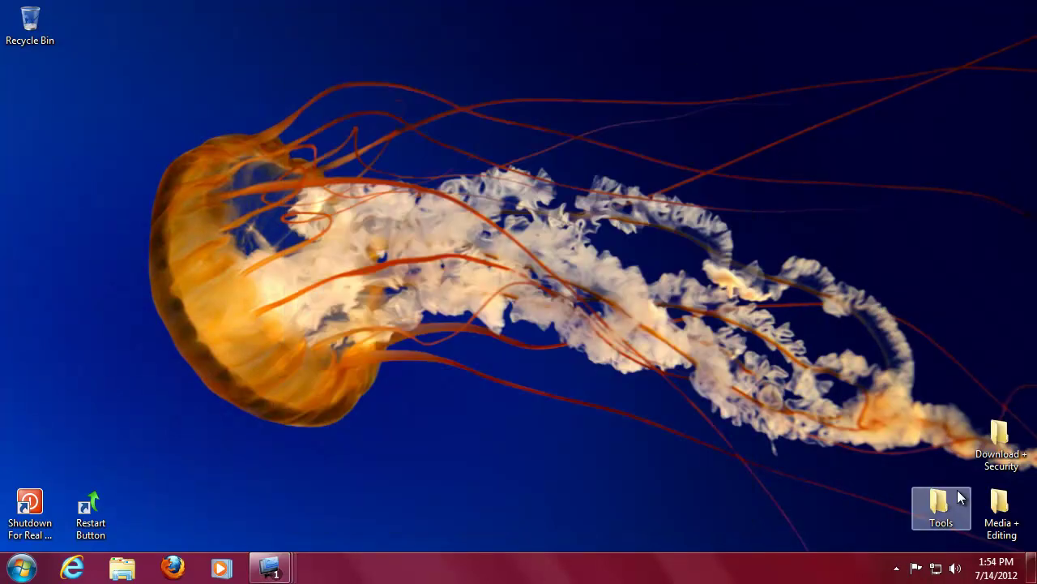
Step: Check the folder path of the background picture for all desktops, and remove the picture from all desktops
click(899, 567)
right_click(894, 484)
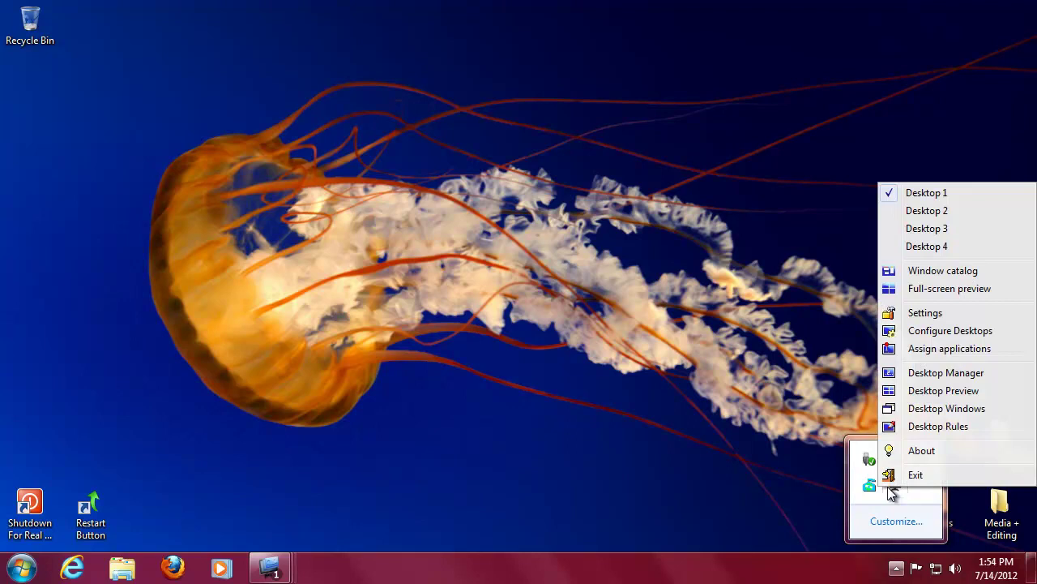
click(937, 332)
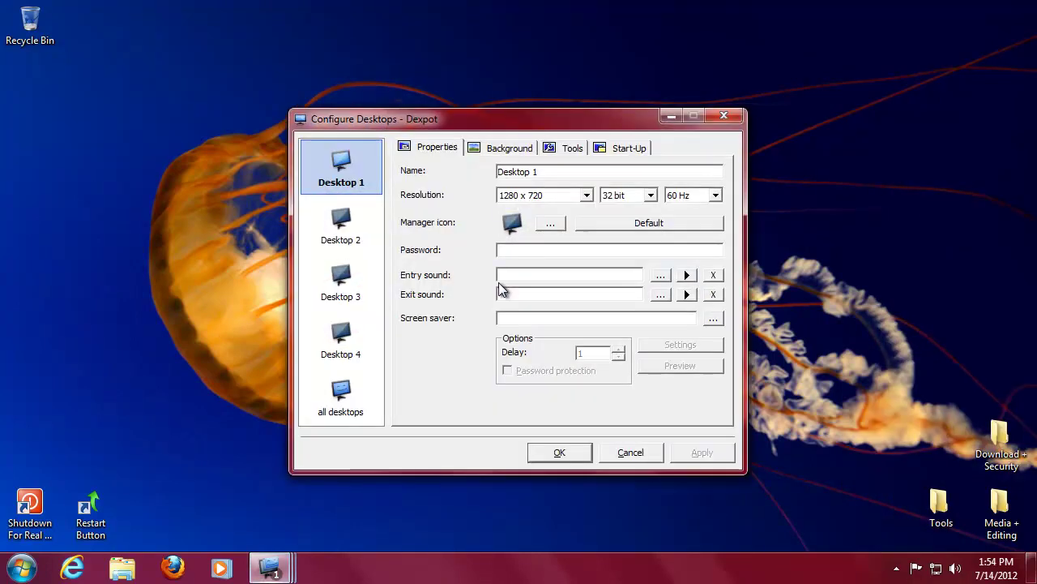
click(328, 410)
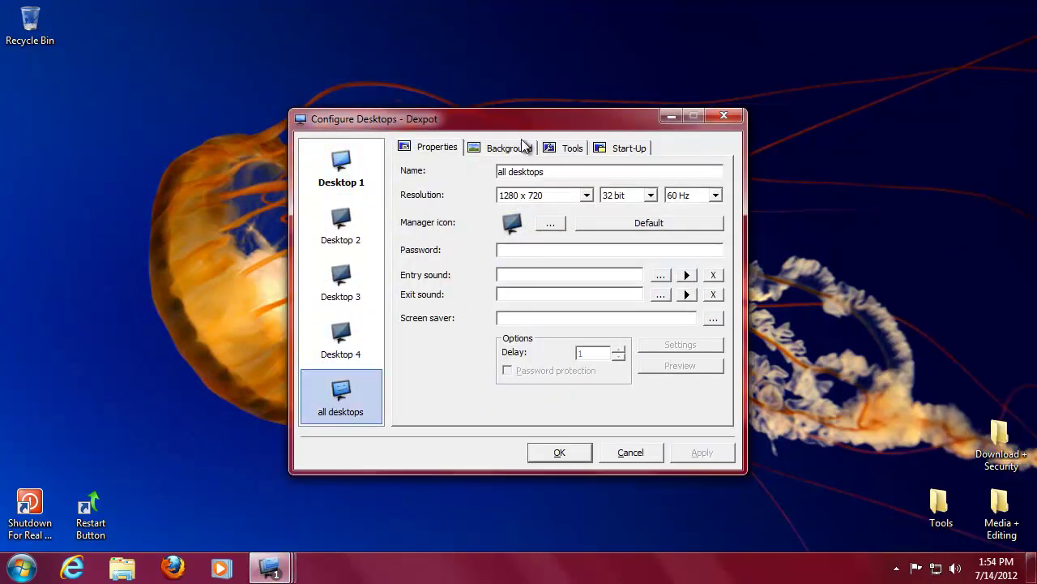
click(510, 147)
click(651, 358)
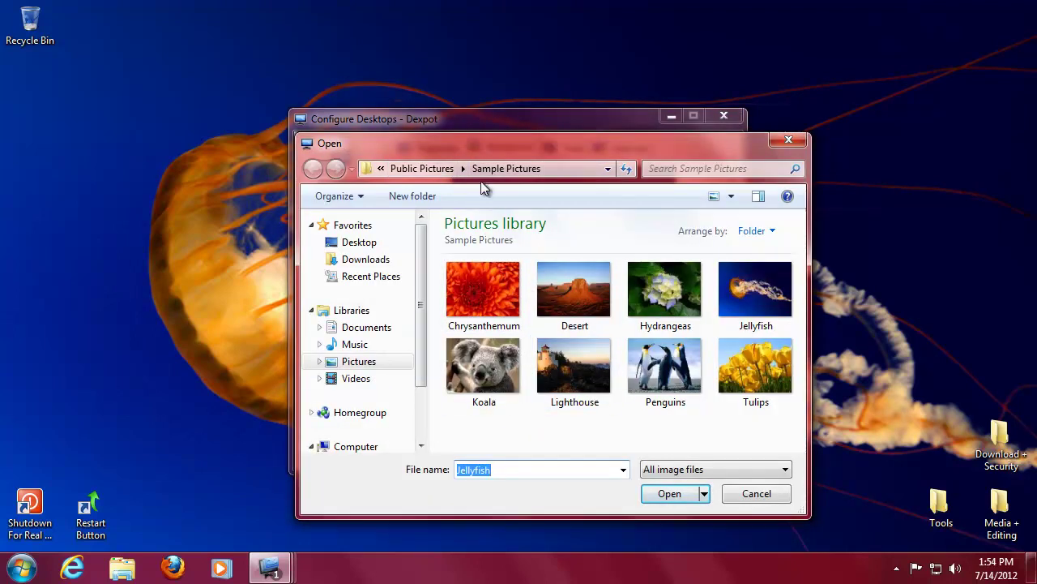
click(562, 168)
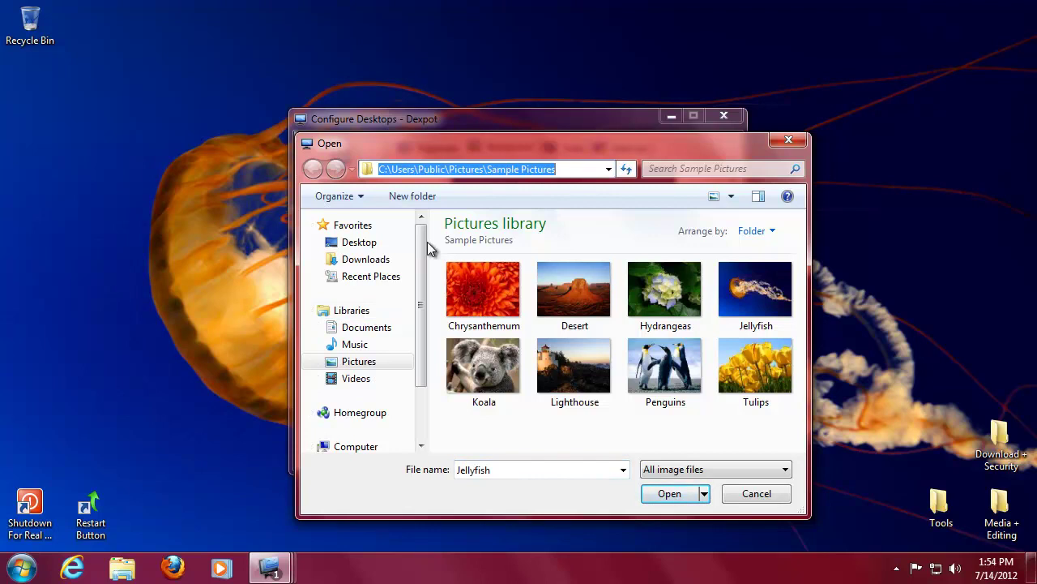
click(669, 493)
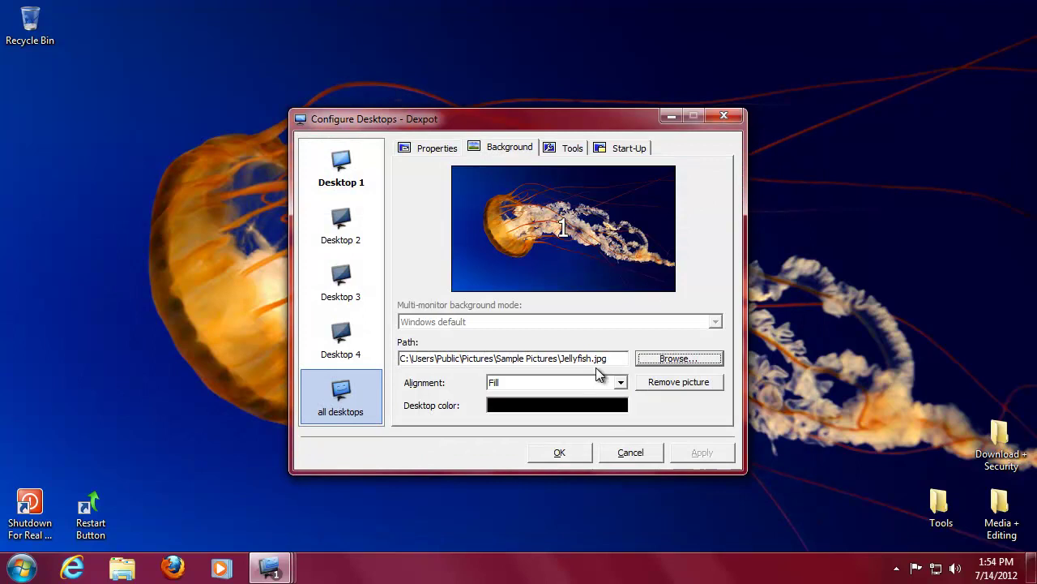
click(670, 394)
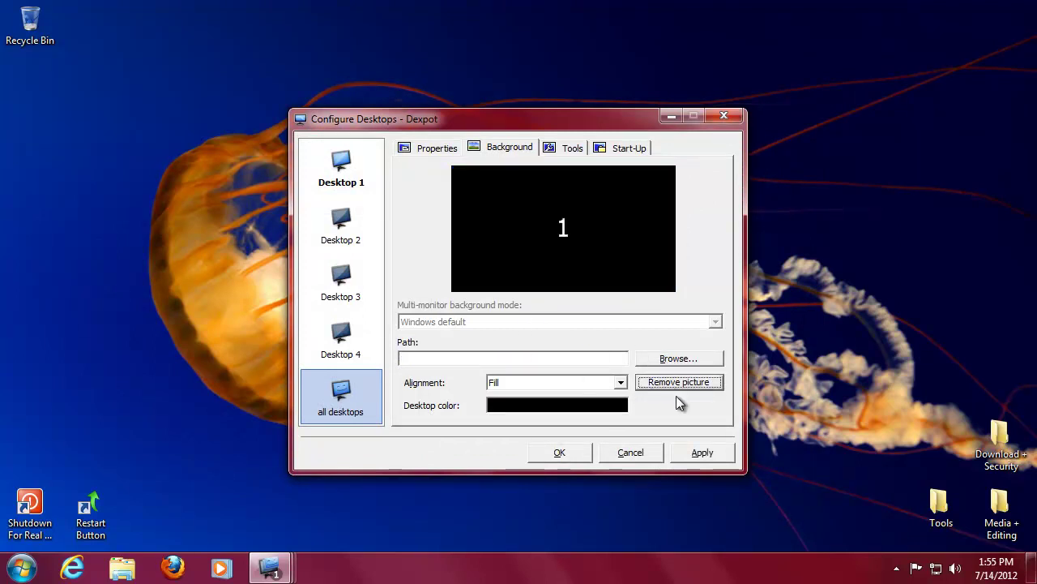
click(561, 452)
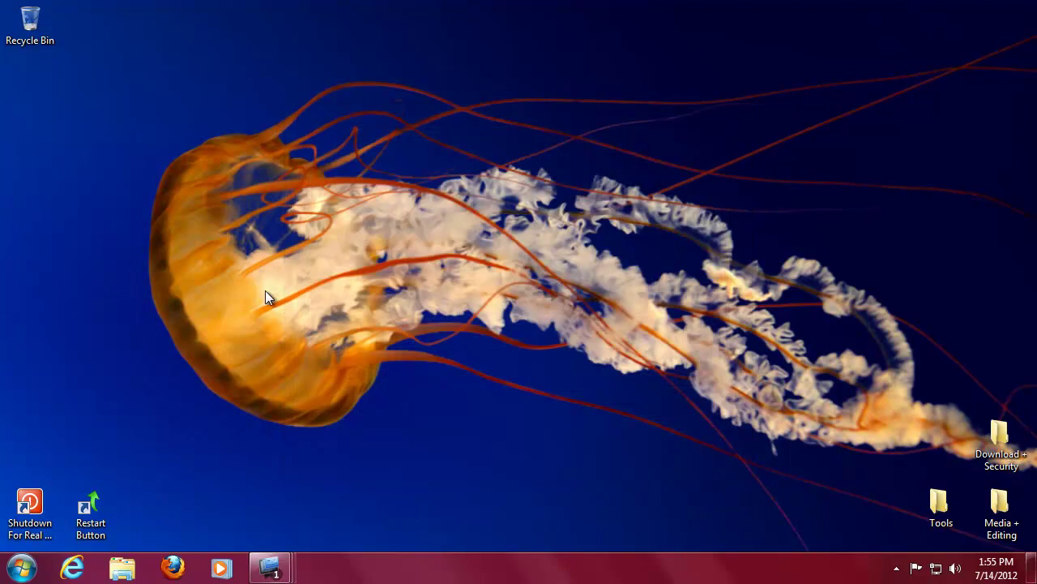
Step: Set the Windows desktop background's picture location to Windows Desktop Backgrounds and clear all selected pictures
right_click(239, 359)
click(318, 483)
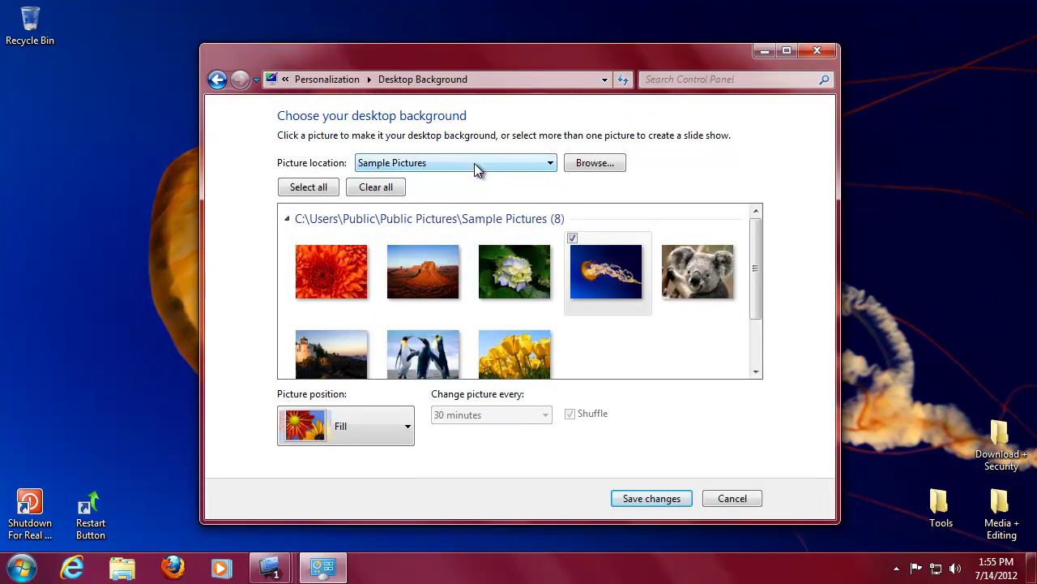
click(474, 163)
click(465, 176)
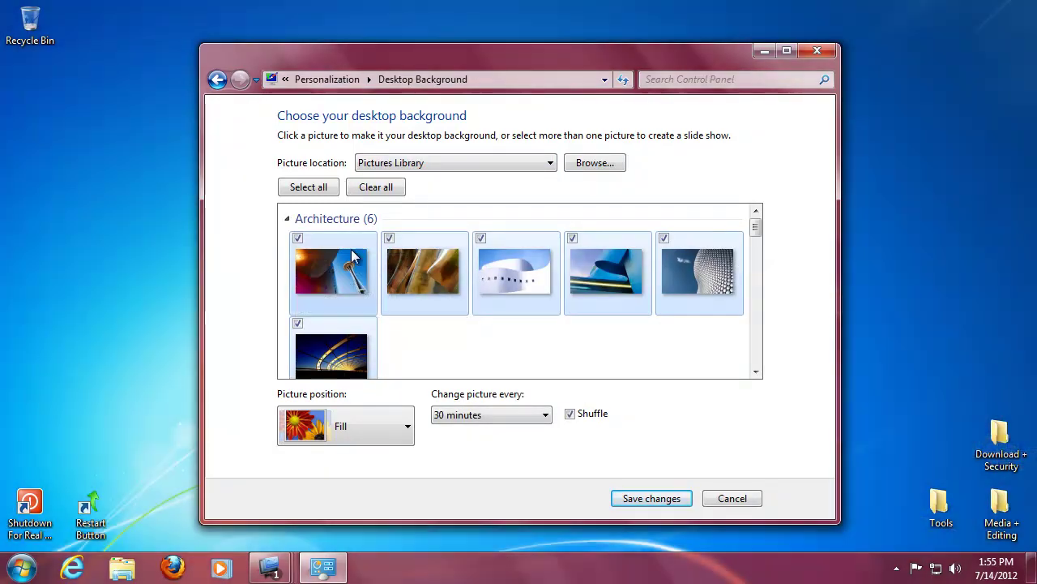
click(375, 186)
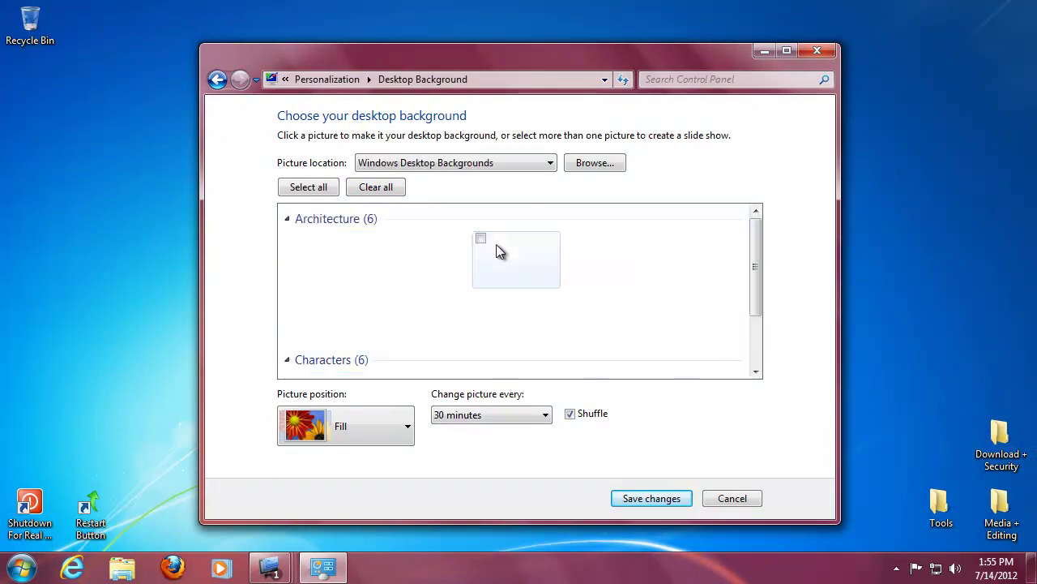
click(377, 188)
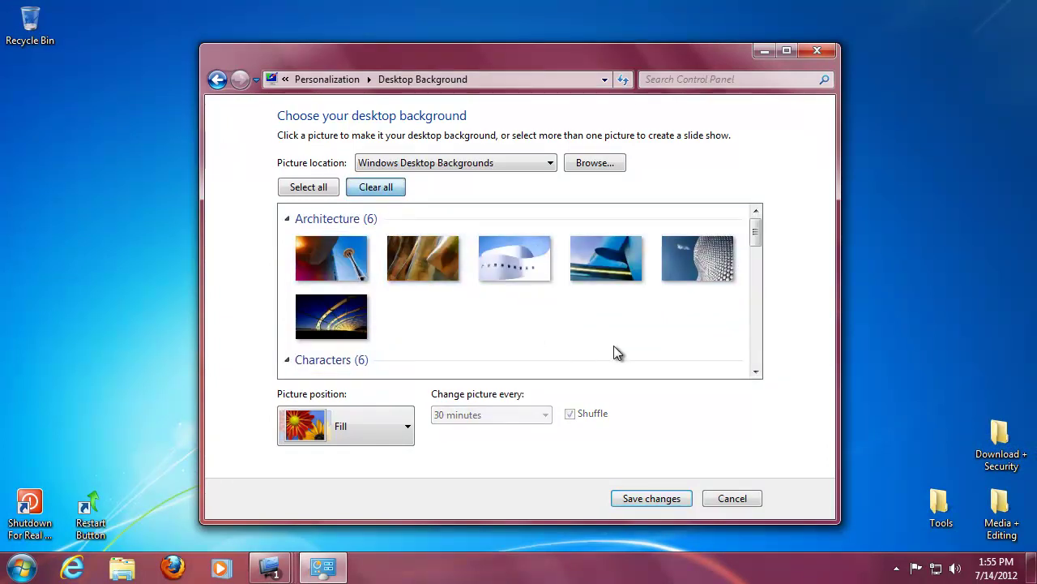
Step: Set the sunset lake with purple flowers from the United States group as the desktop background and save the changes
scroll(614, 332, down, 6)
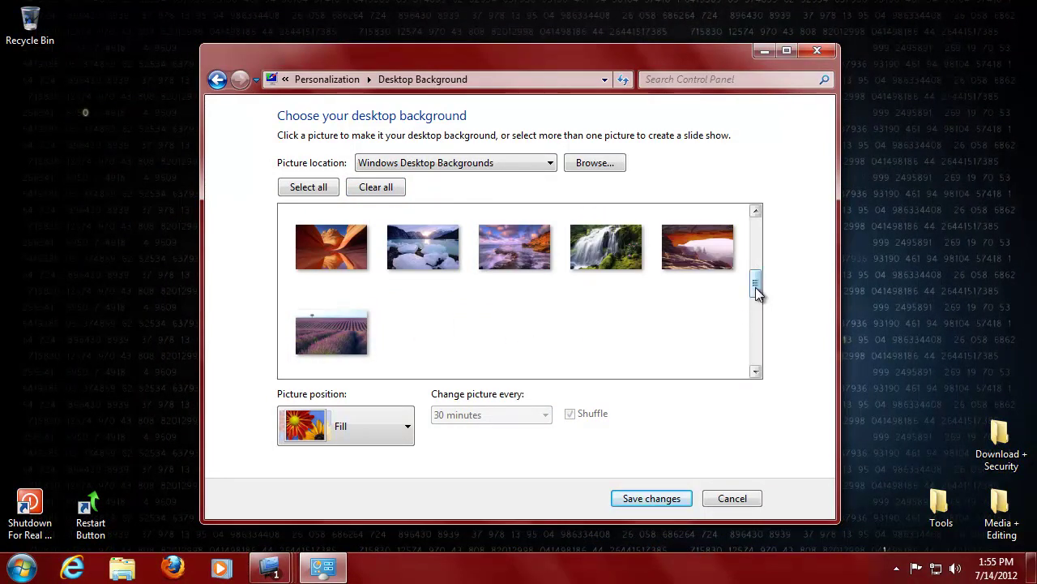
drag(755, 287, 756, 307)
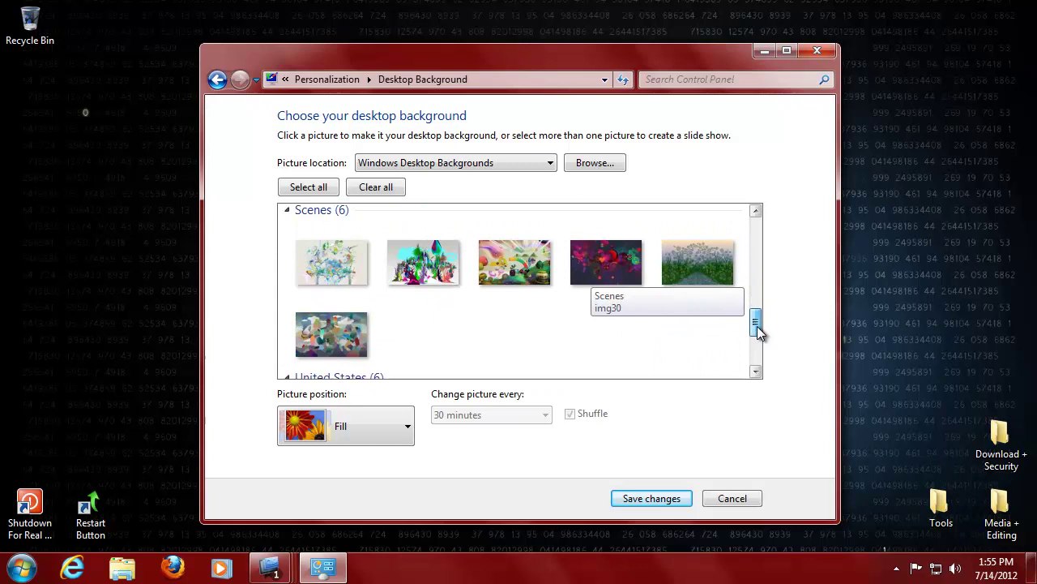
drag(758, 329, 759, 347)
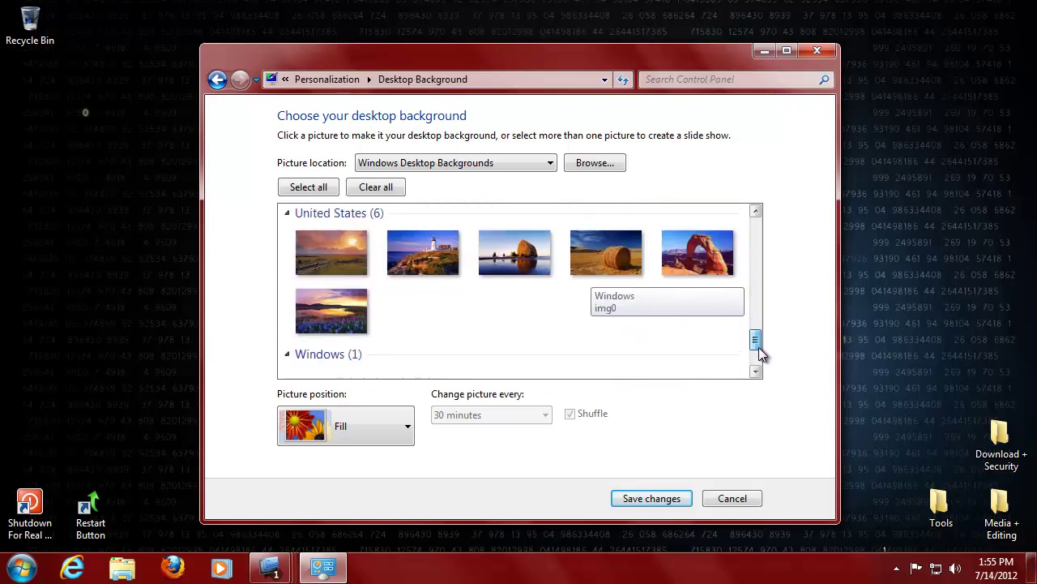
click(326, 311)
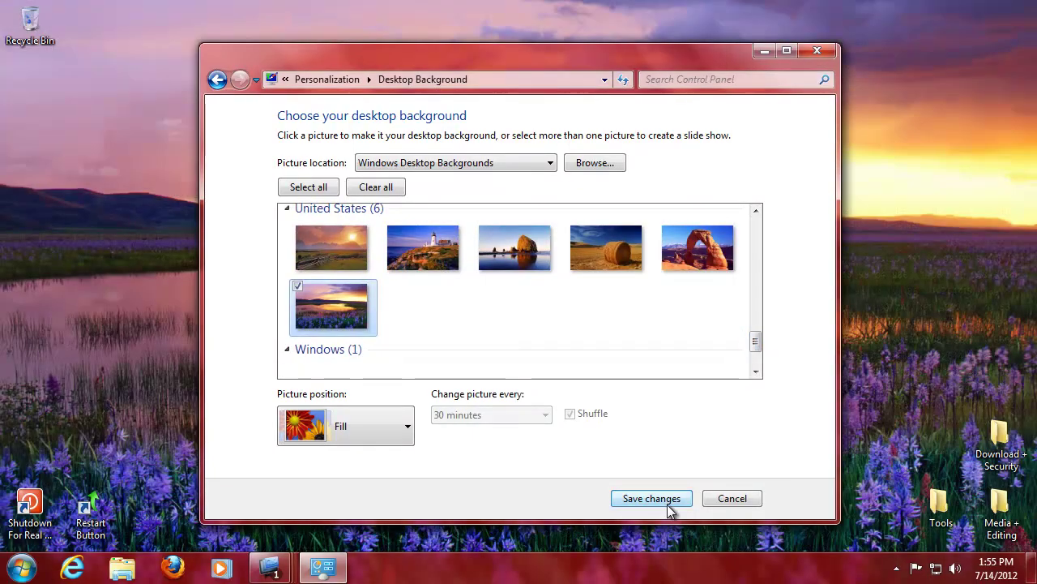
click(653, 503)
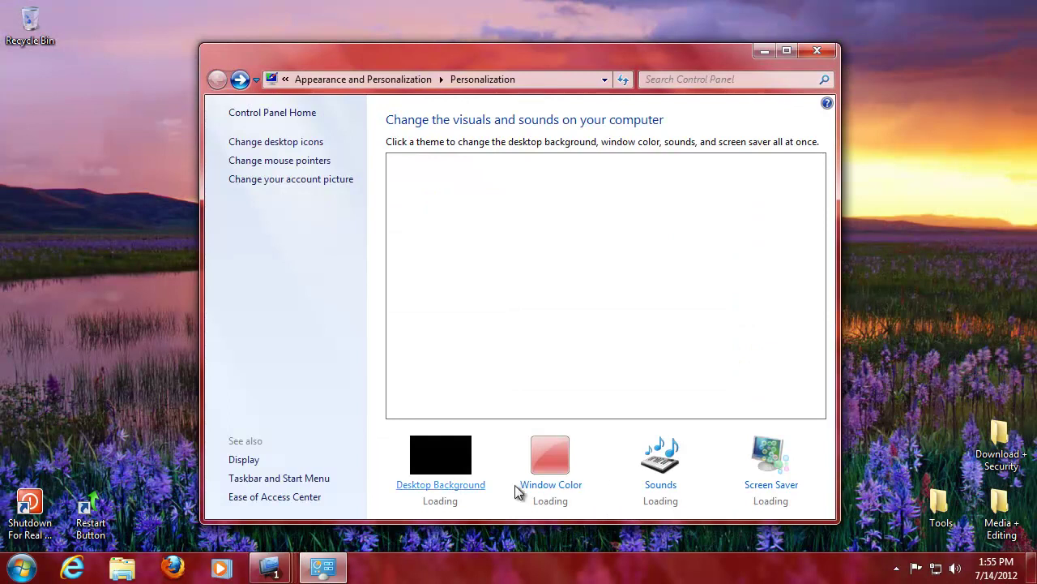
click(818, 51)
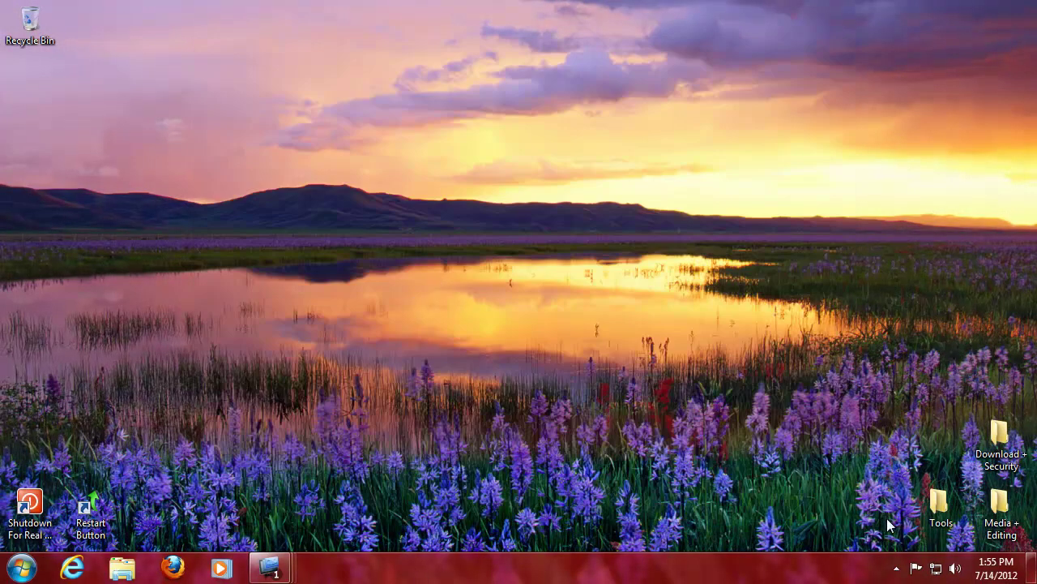
Step: Enable Dexpot's background customization for individual desktops from Desktop 1's background settings
click(896, 567)
right_click(895, 483)
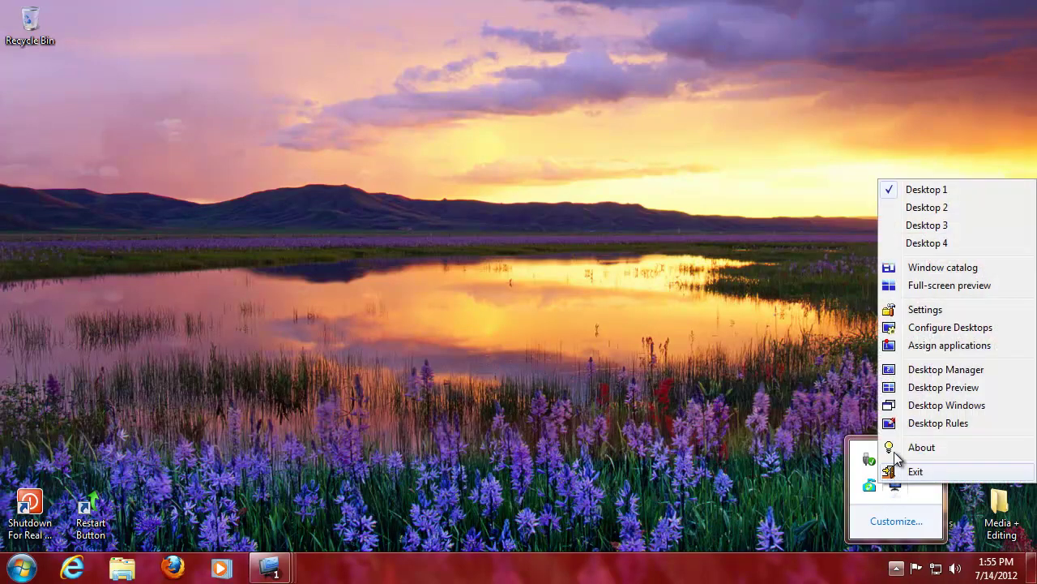
click(924, 327)
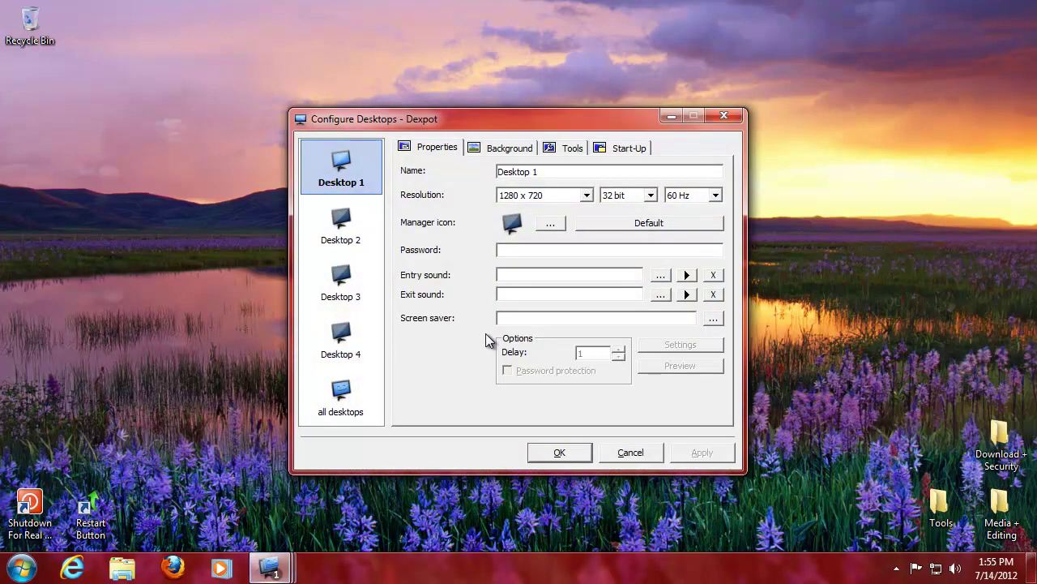
click(504, 149)
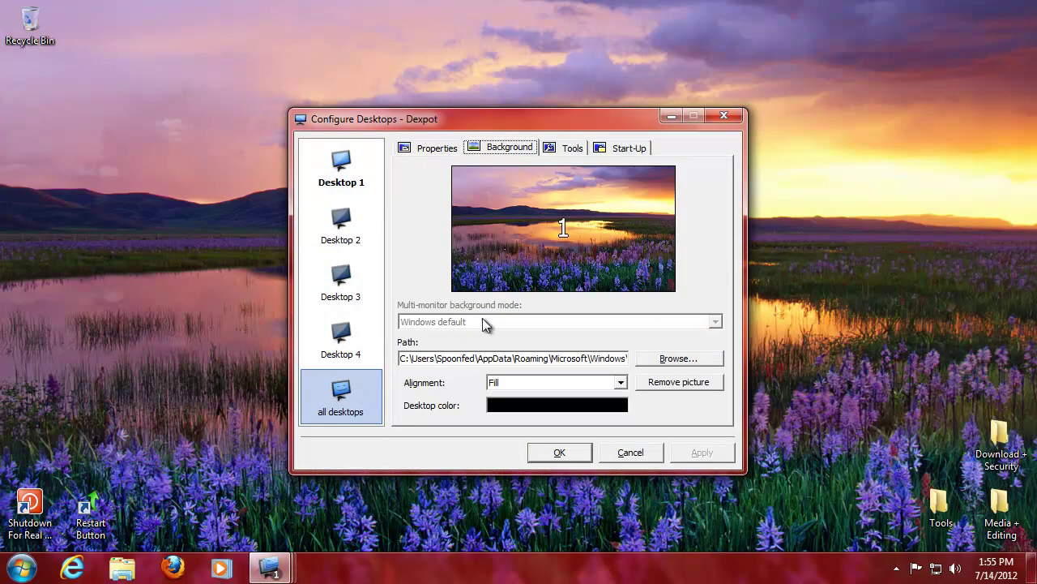
click(371, 162)
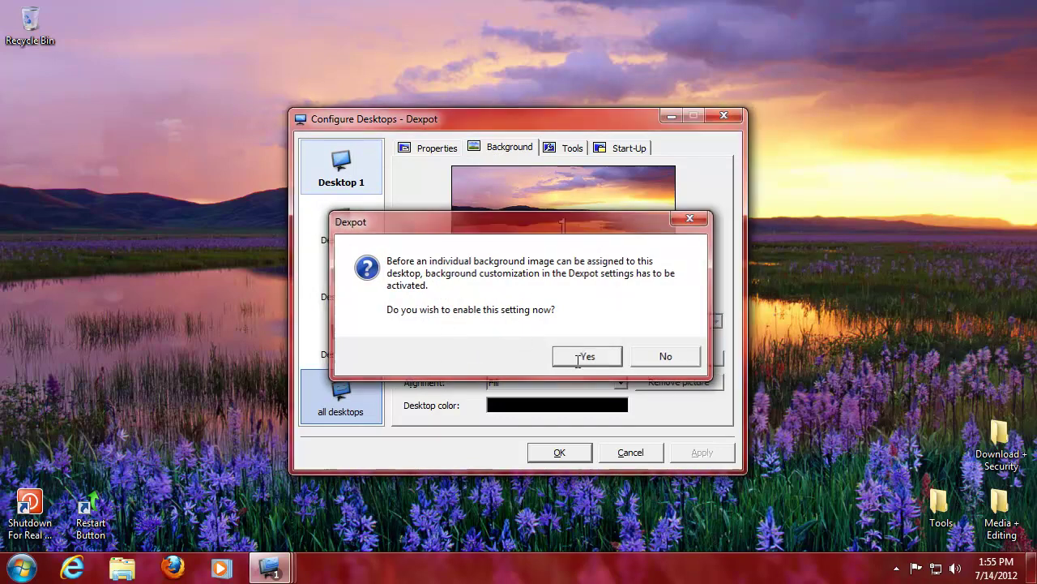
click(585, 357)
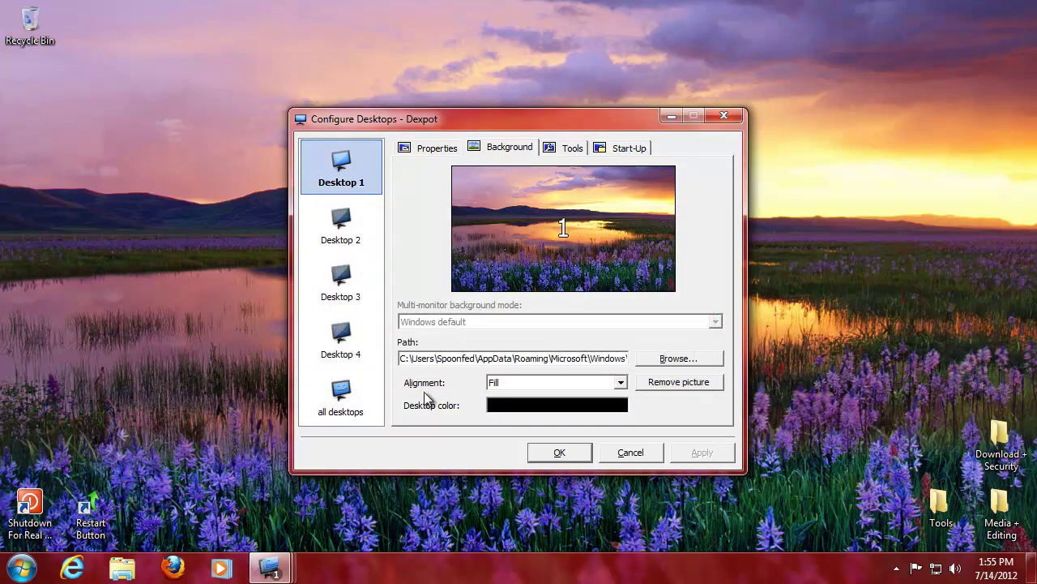
Step: Set Jellyfish from the Sample Pictures folder as Desktop 2's background and apply it
click(340, 410)
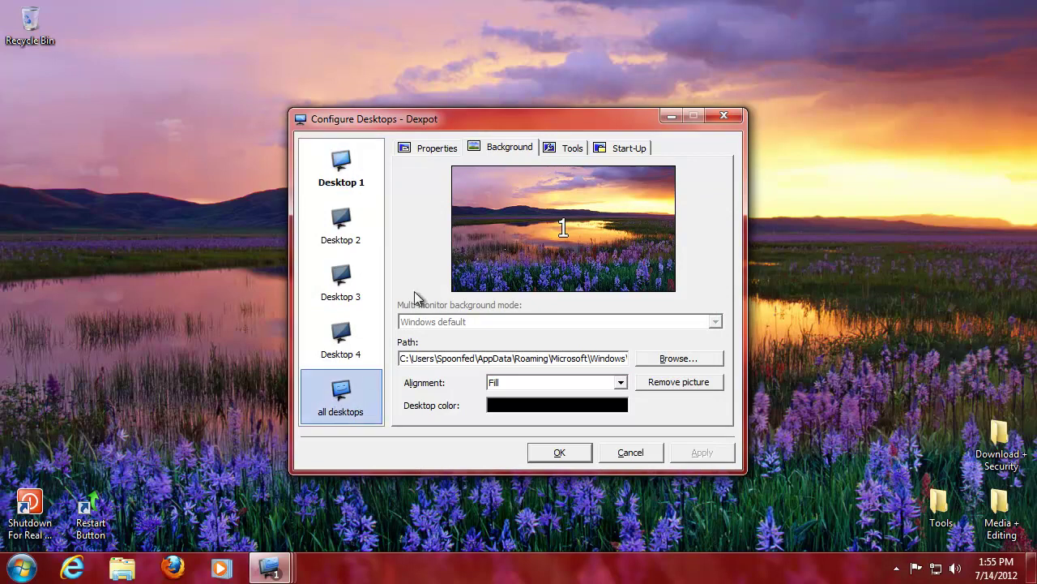
click(337, 231)
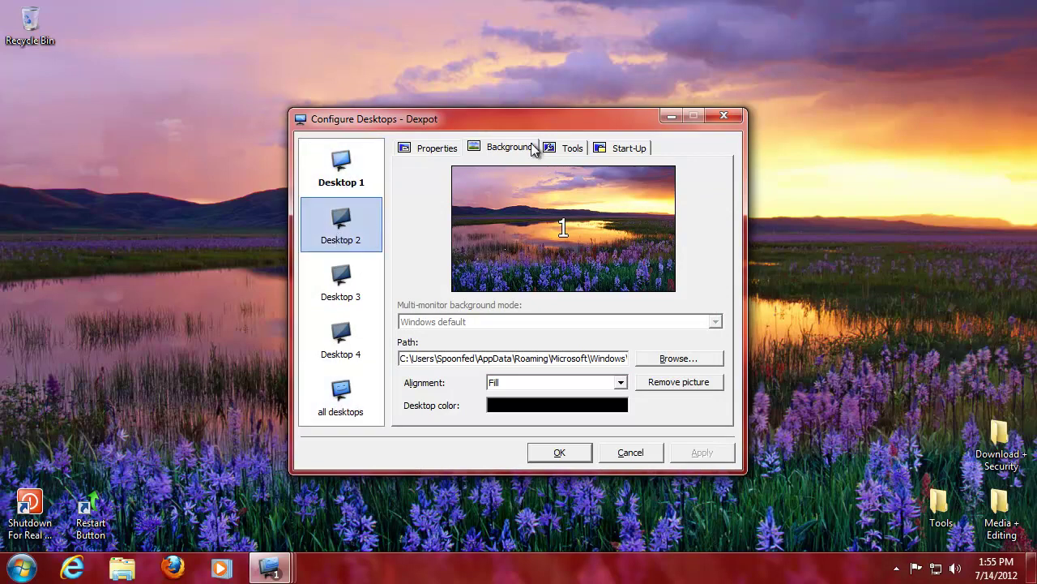
click(655, 358)
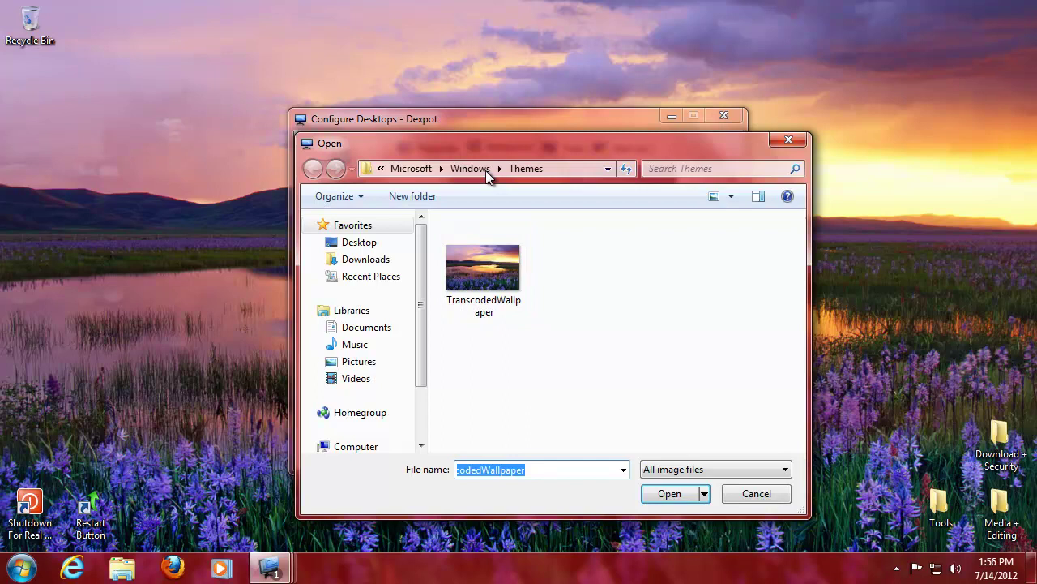
click(383, 361)
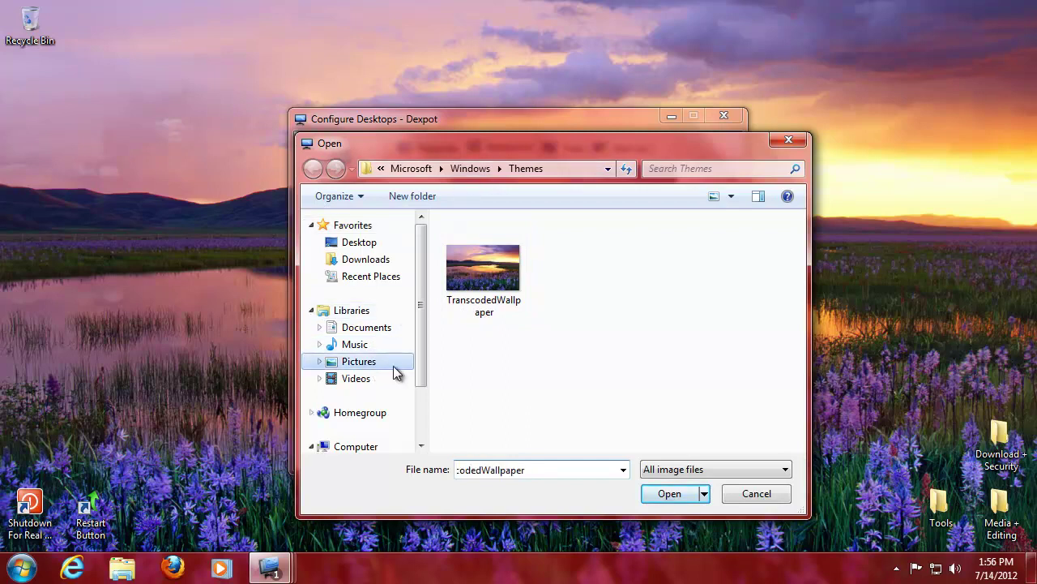
double_click(500, 302)
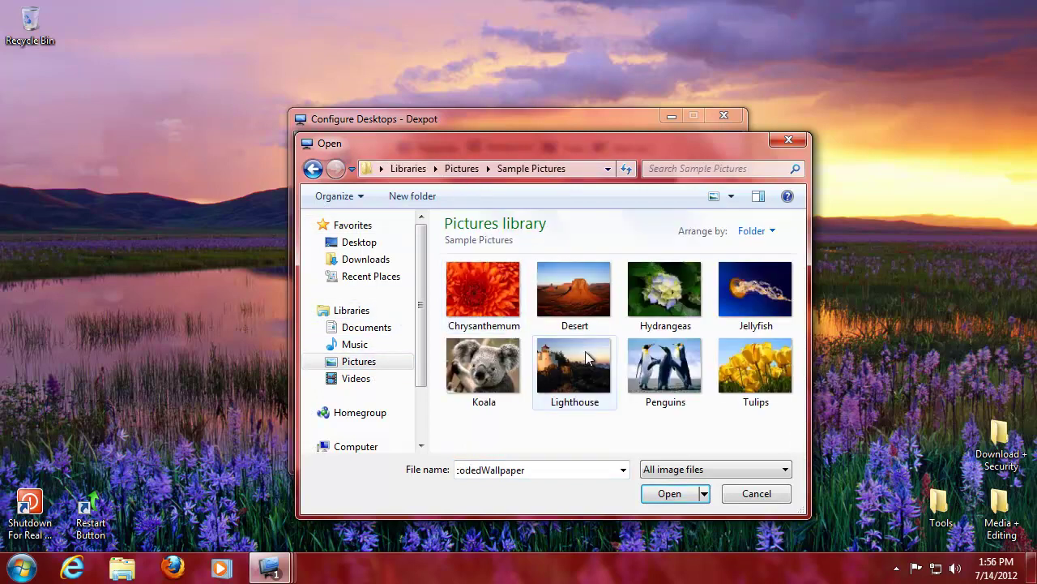
click(730, 293)
click(667, 492)
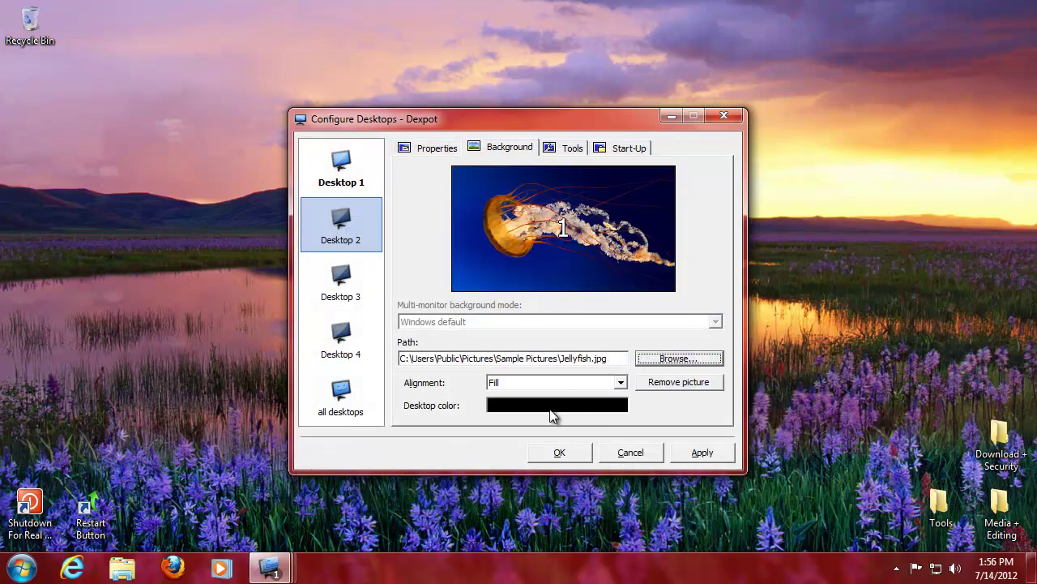
click(677, 455)
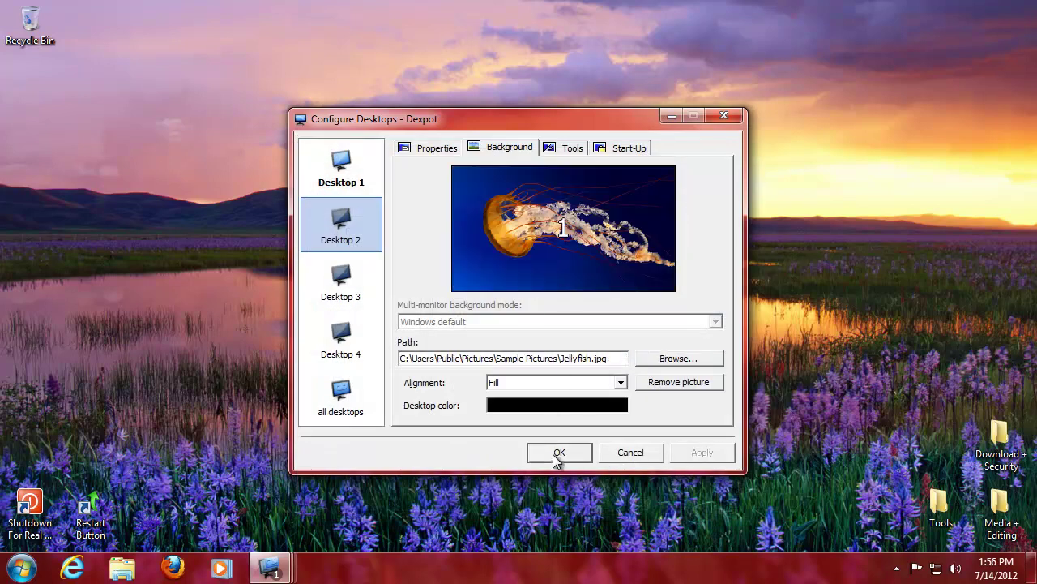
click(558, 455)
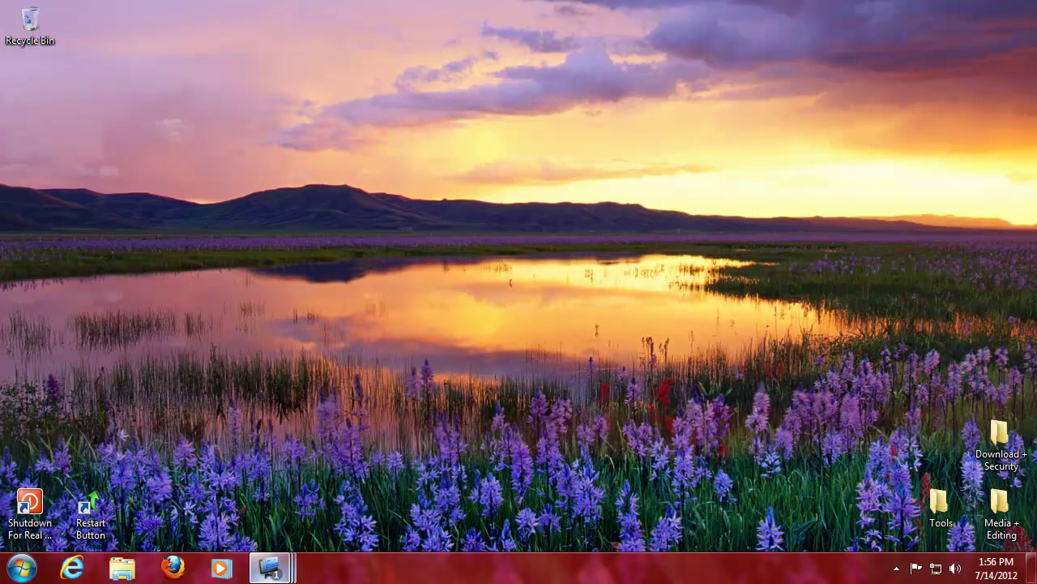
Step: Switch to Desktop 3, Desktop 2 and Desktop 4 in turn to compare their backgrounds, and return to Desktop 2
mouse_move(269, 567)
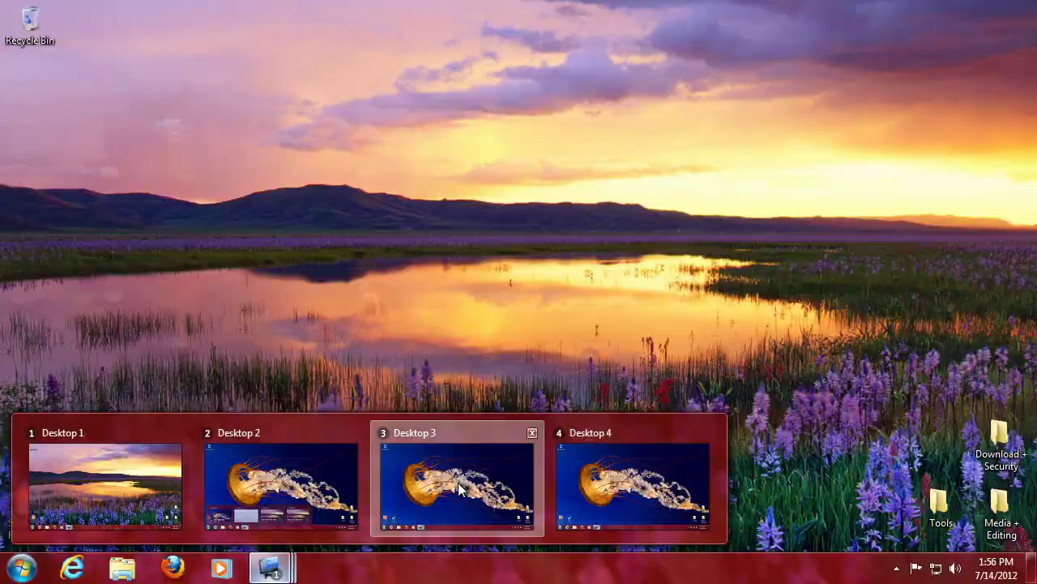
click(458, 482)
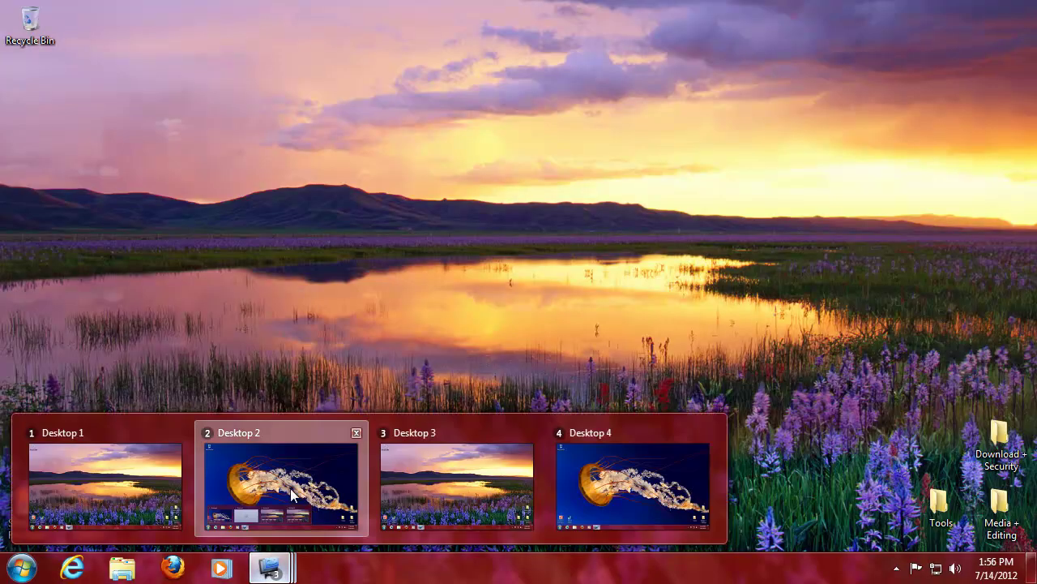
click(290, 488)
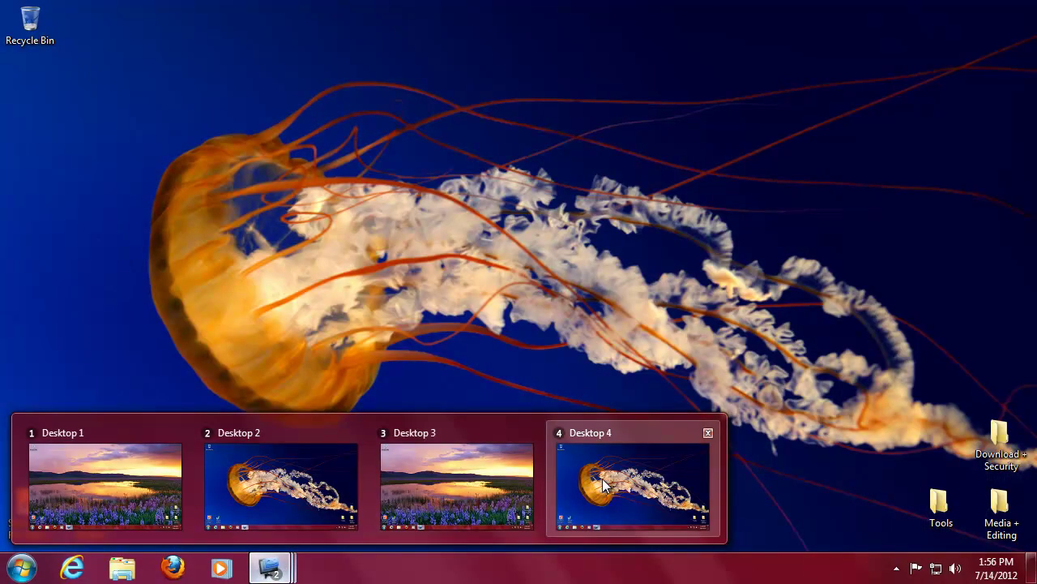
click(602, 478)
click(254, 501)
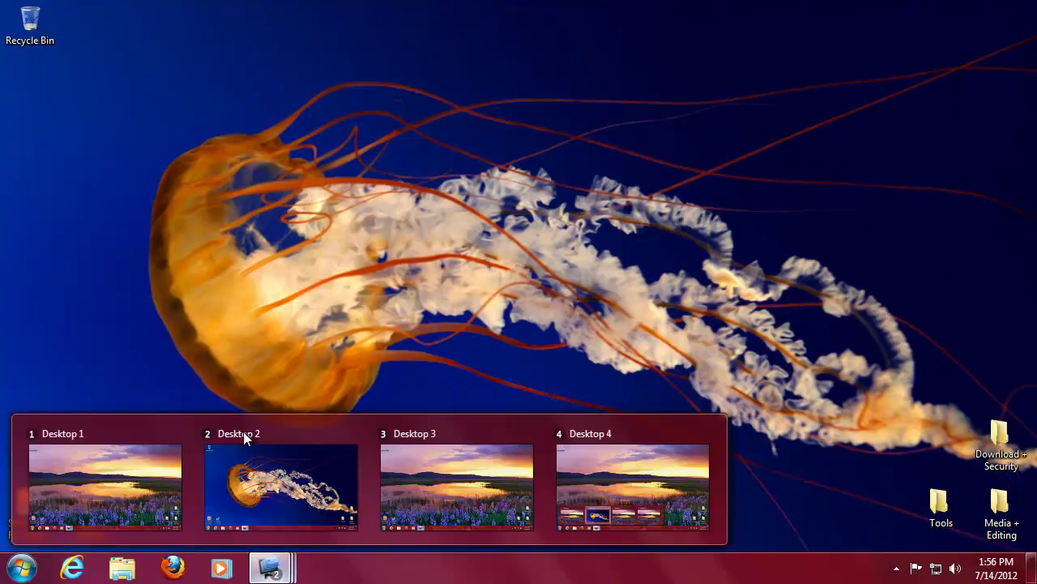
Step: Copy Desktop 1's background picture path in the desktop configuration and select Desktop 2's background settings
click(896, 569)
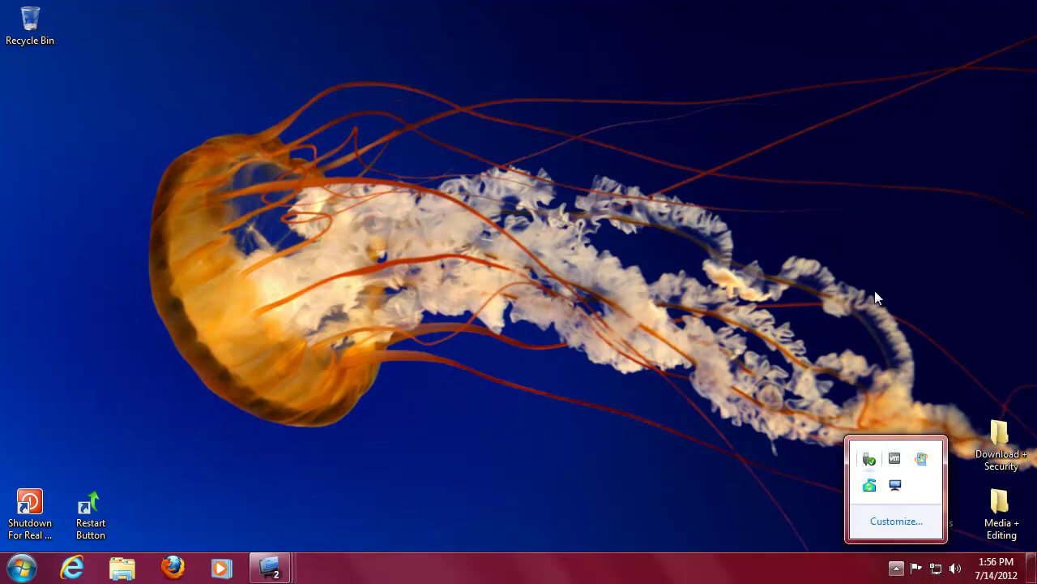
right_click(904, 484)
click(916, 327)
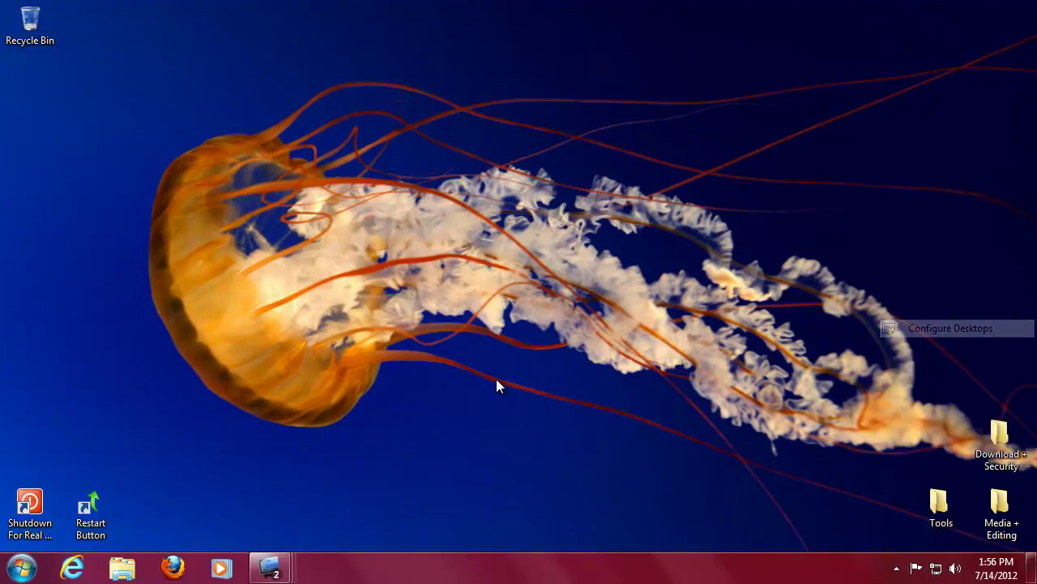
click(340, 396)
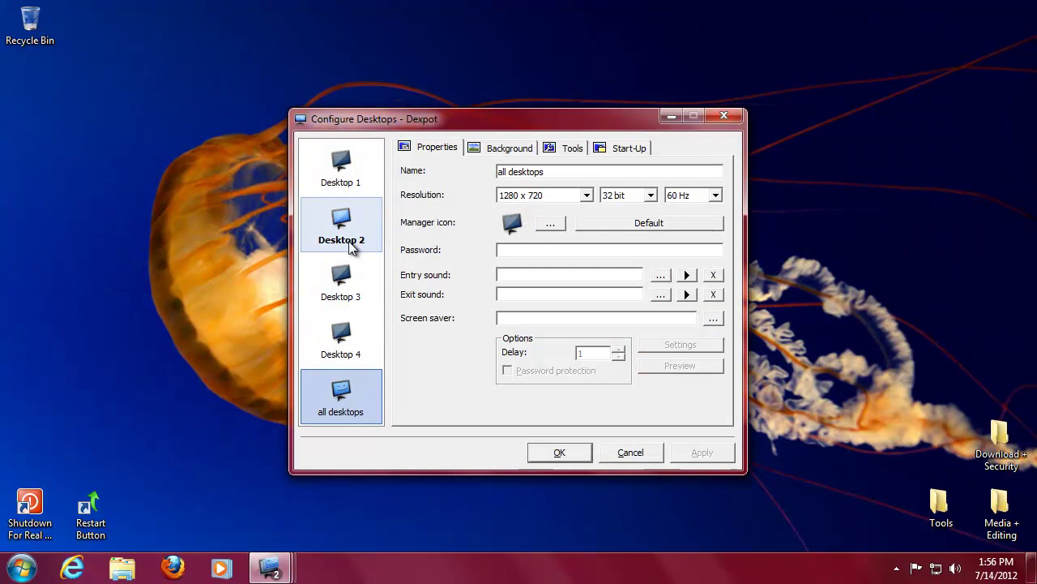
click(527, 154)
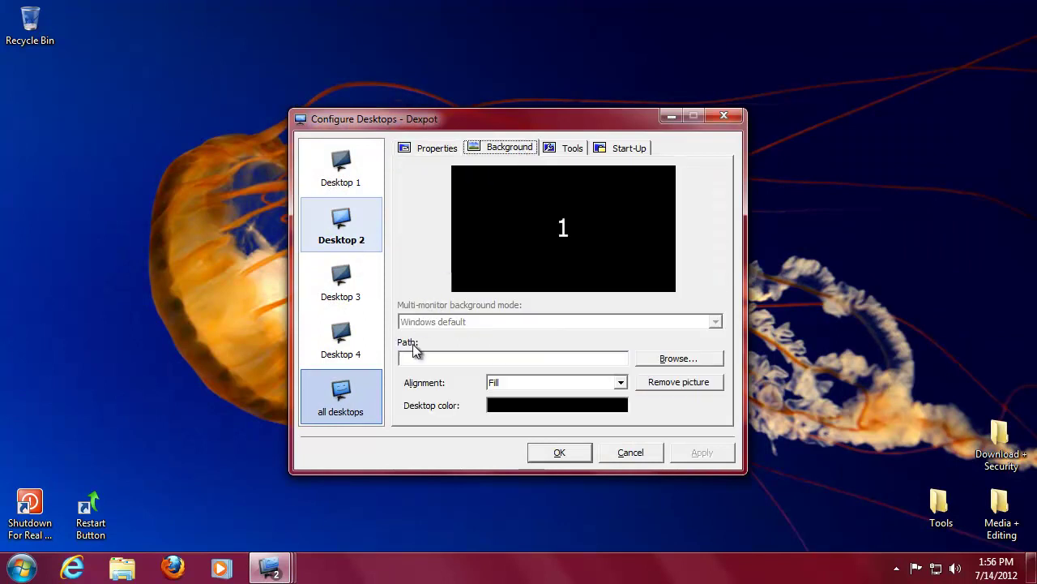
click(347, 213)
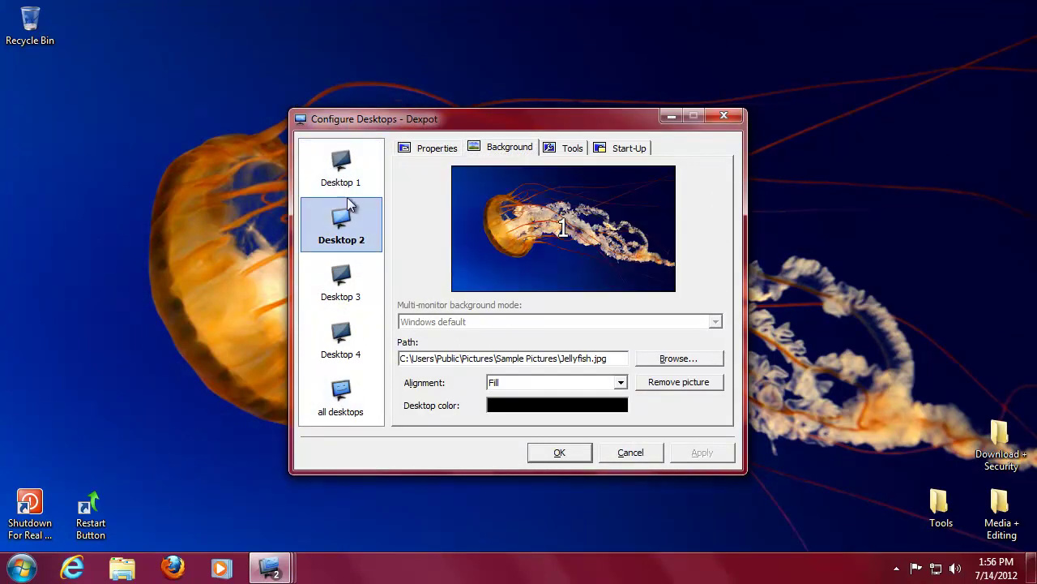
click(351, 166)
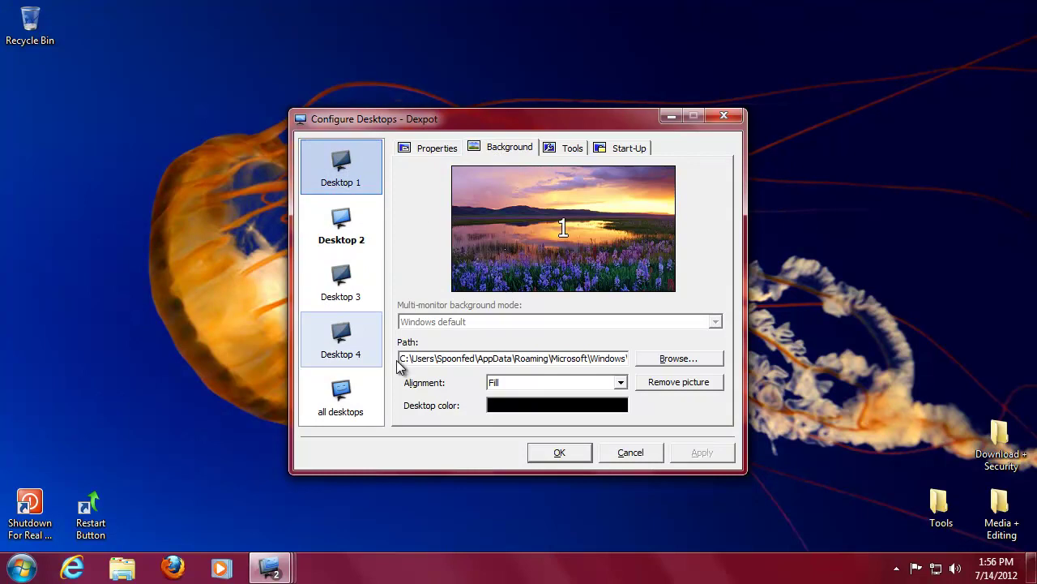
drag(454, 363, 629, 358)
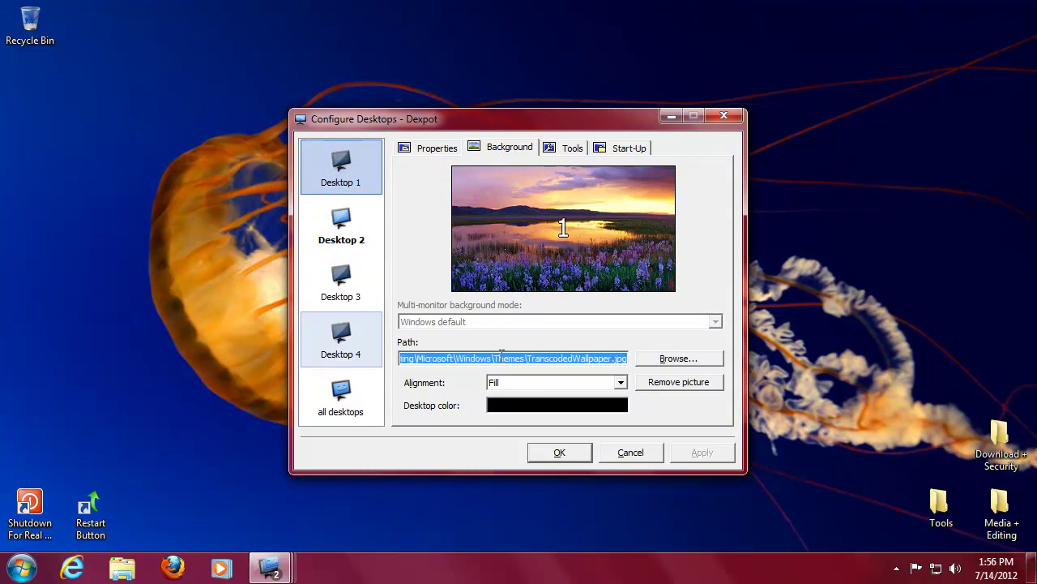
click(341, 223)
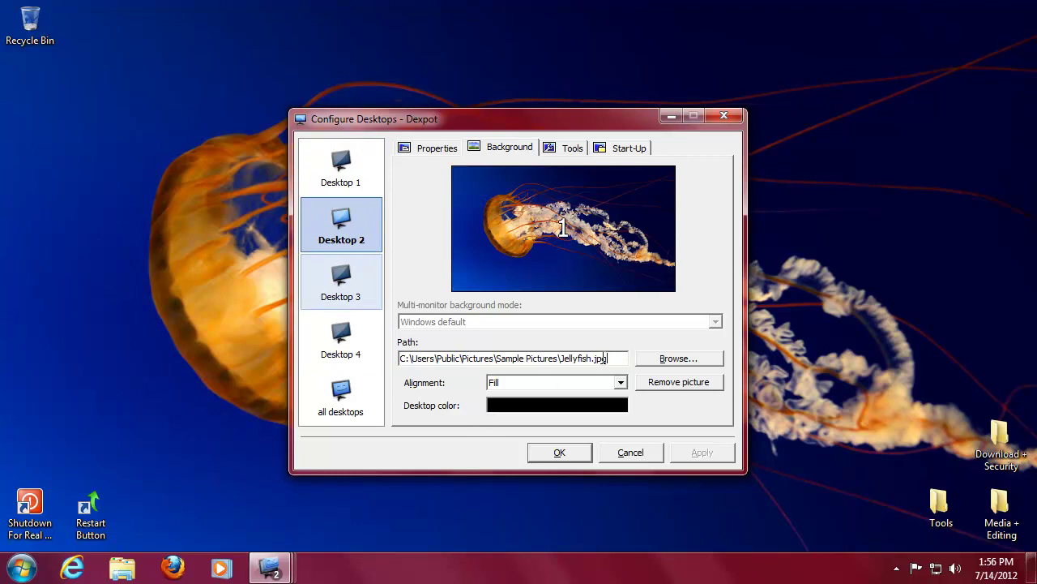
Step: Try to load the copied picture path as Desktop 2's background through the picture browser
drag(604, 357, 378, 358)
click(677, 358)
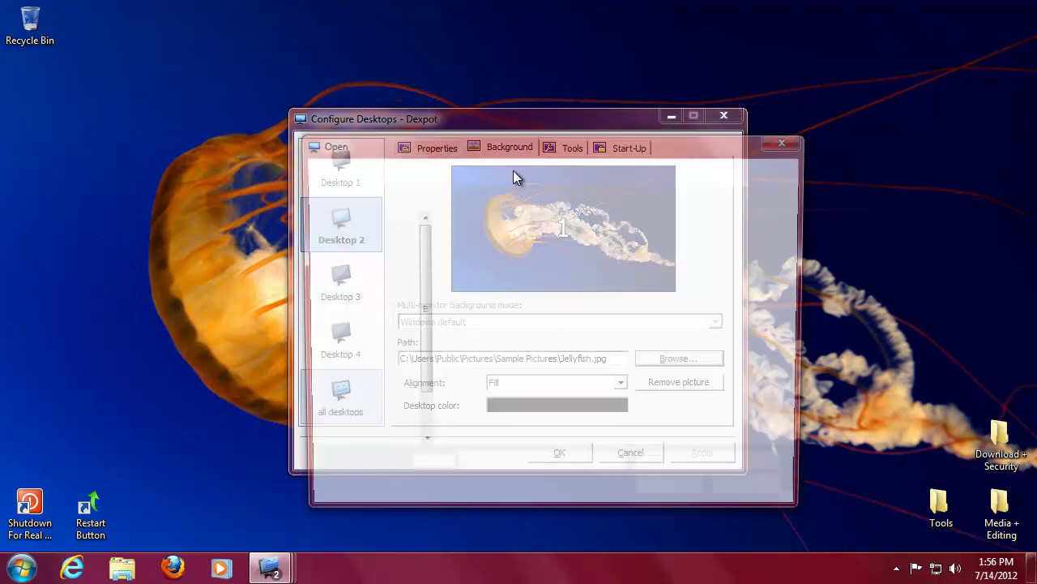
click(556, 173)
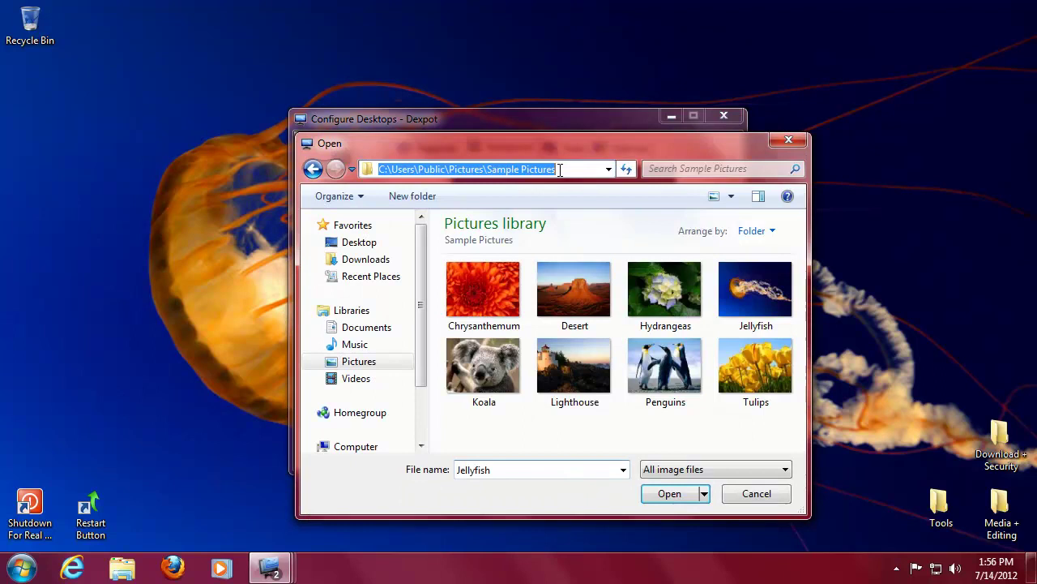
key(ctrl+v)
click(658, 489)
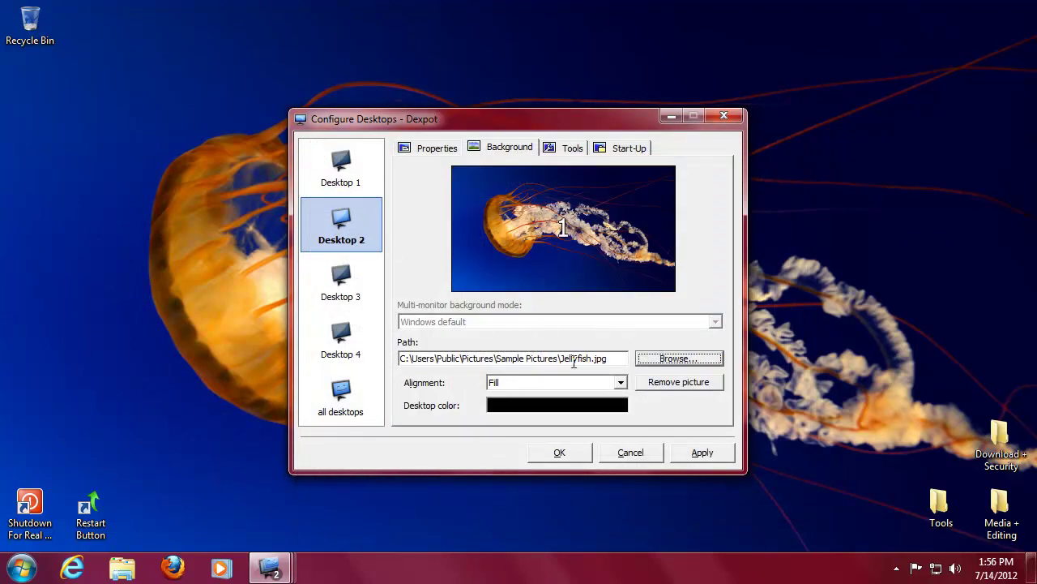
Step: Browse for Desktop 2's background picture, try the copied TranscodedWallpaper.jpg path as the location, and close the photo viewer
click(648, 362)
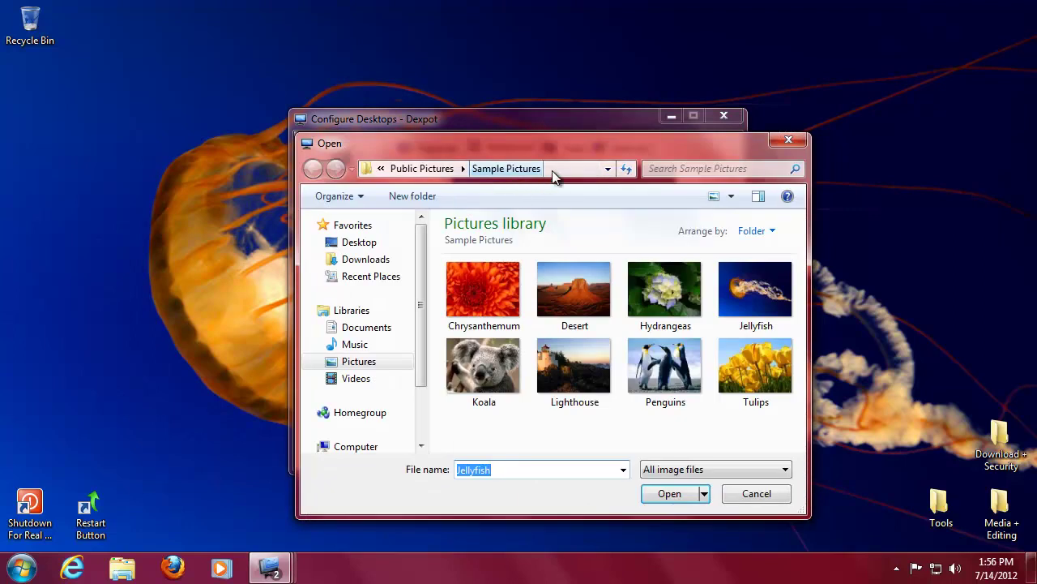
click(554, 170)
key(ctrl+v)
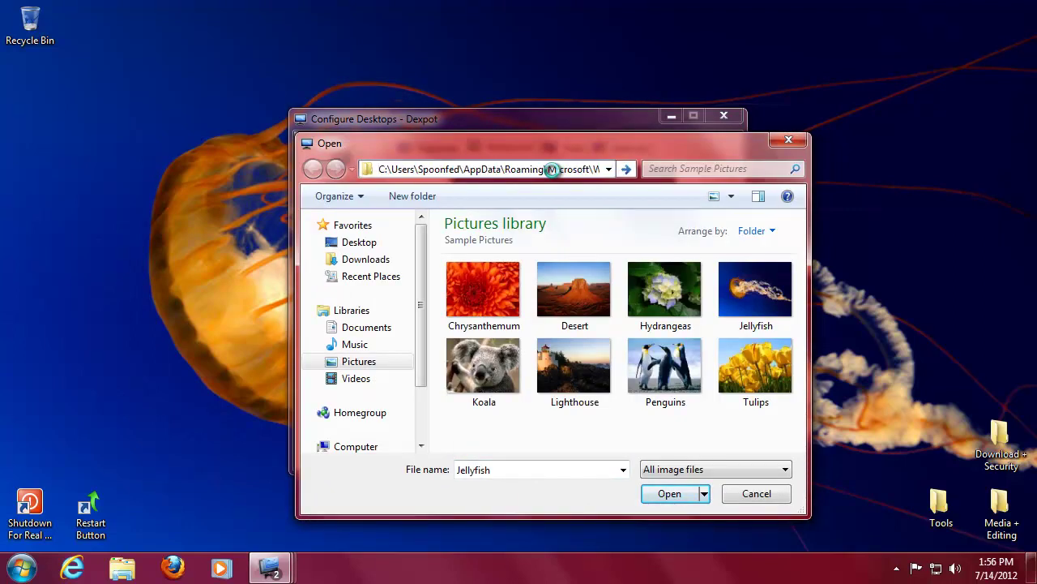
key(Return)
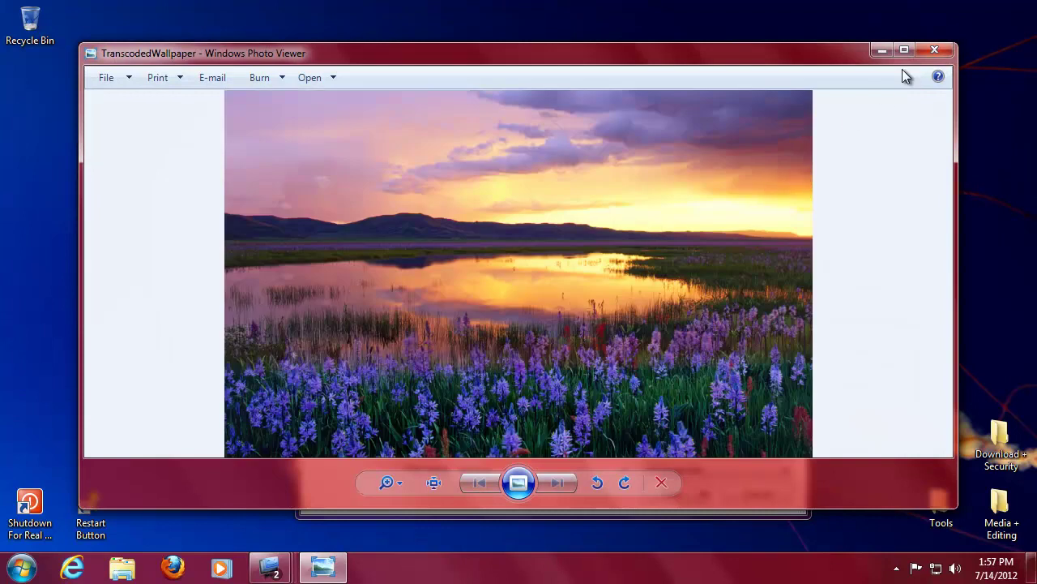
click(924, 55)
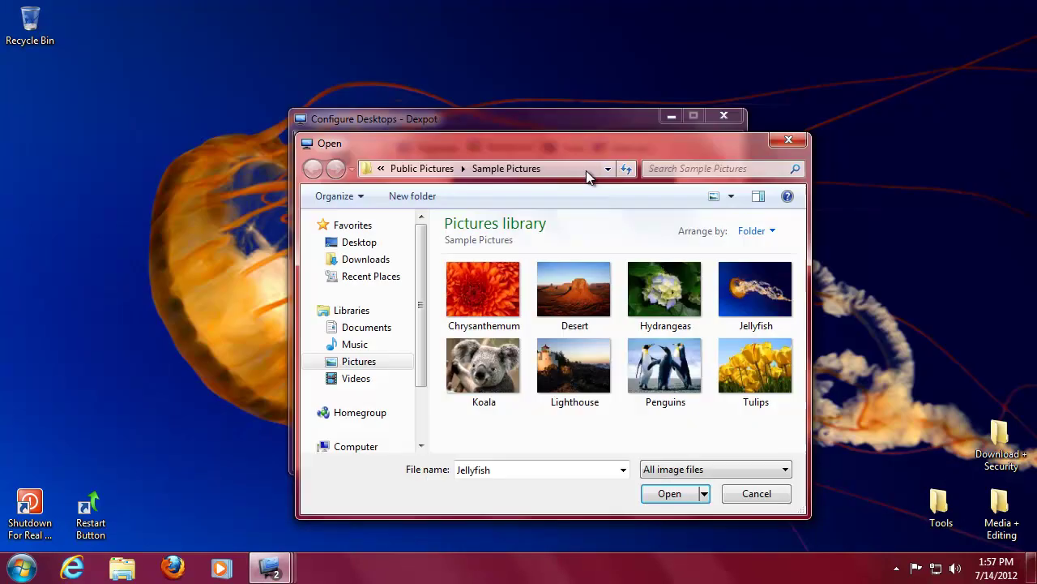
Step: Set TranscodedWallpaper from the Microsoft Windows Themes folder as Desktop 2's background picture and apply it
click(587, 174)
click(503, 169)
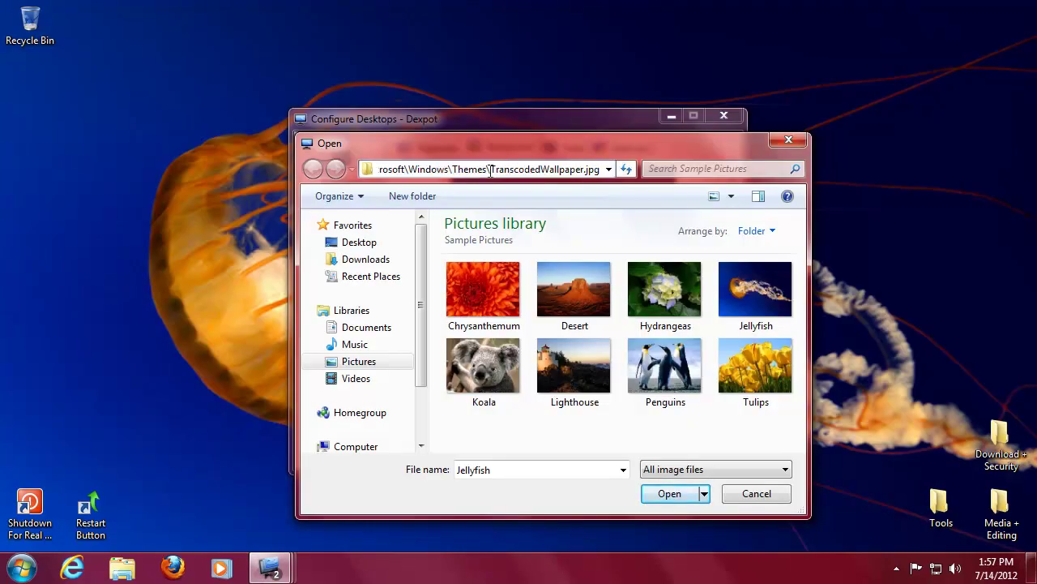
drag(491, 170, 720, 180)
key(Delete)
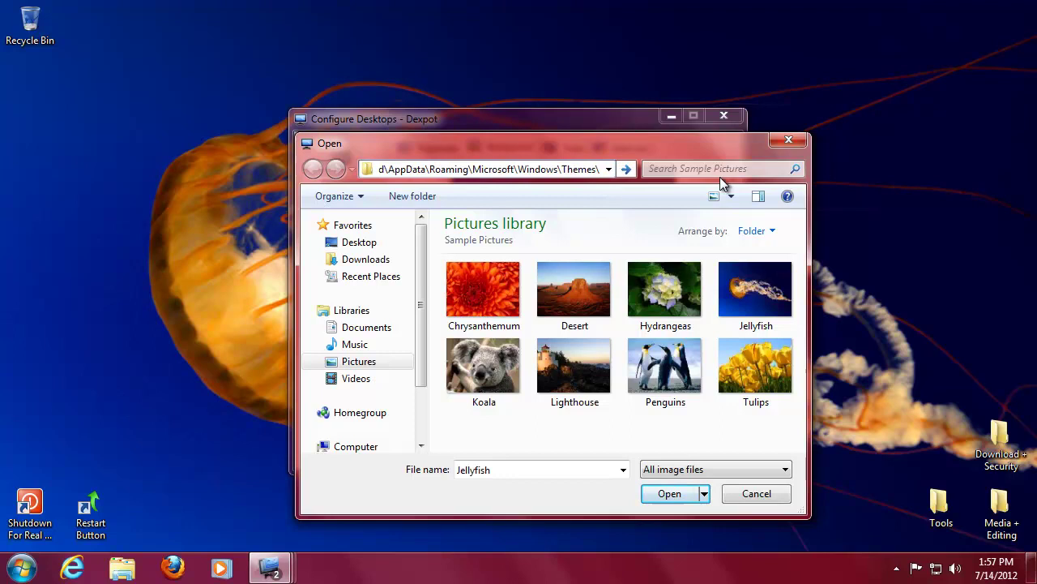
key(Return)
click(478, 267)
click(669, 493)
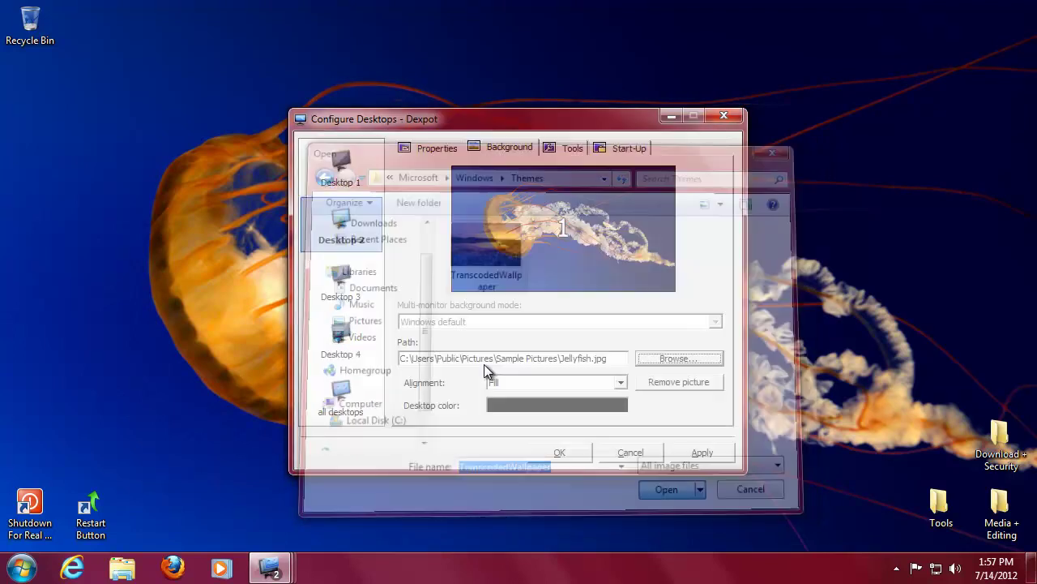
click(702, 452)
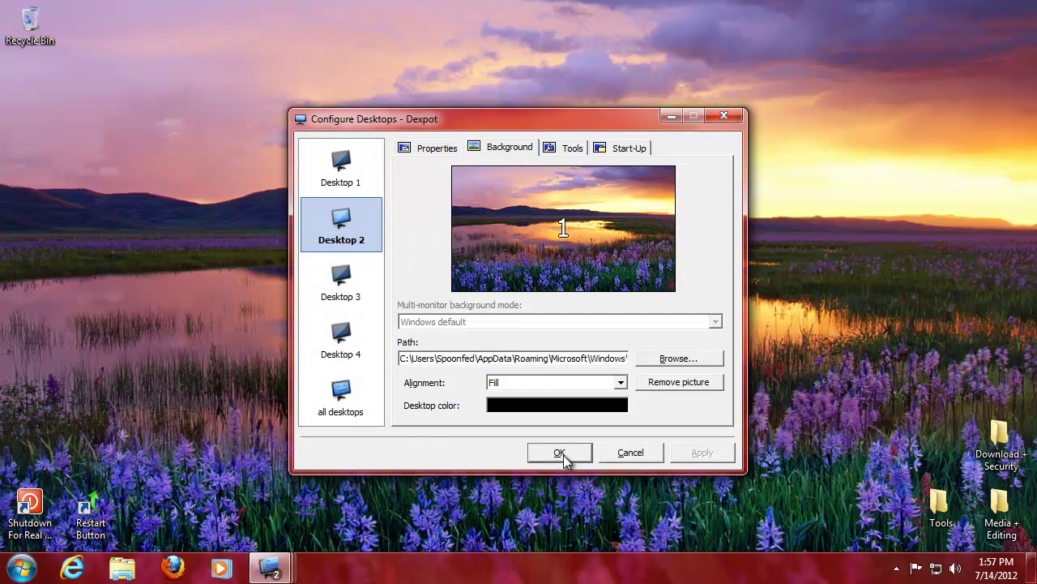
Step: Review the options for hiding desktop components and icon titles for Desktop 1 and all desktops, and close the configuration
click(574, 149)
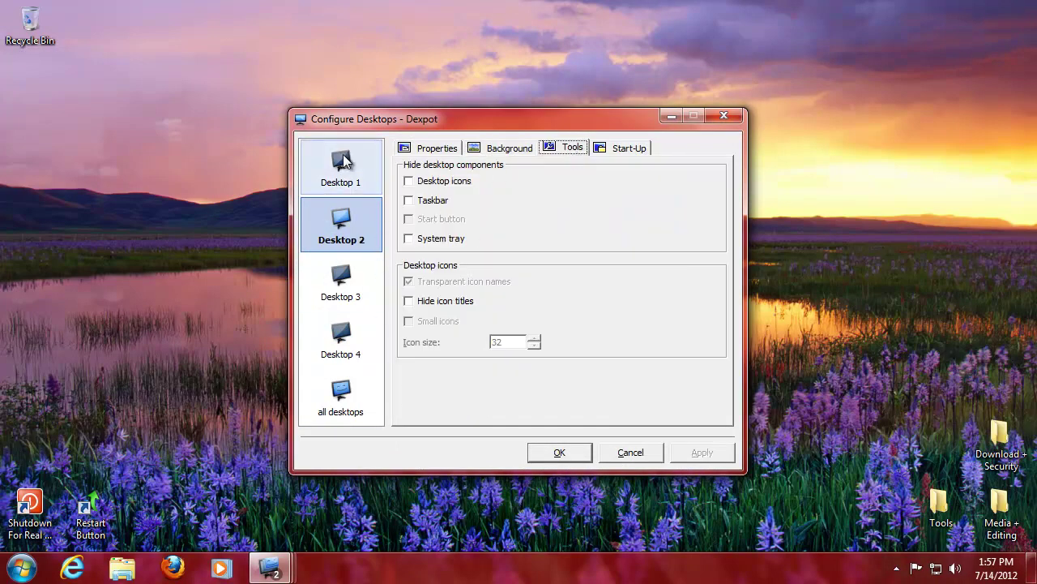
click(340, 166)
click(340, 395)
click(559, 451)
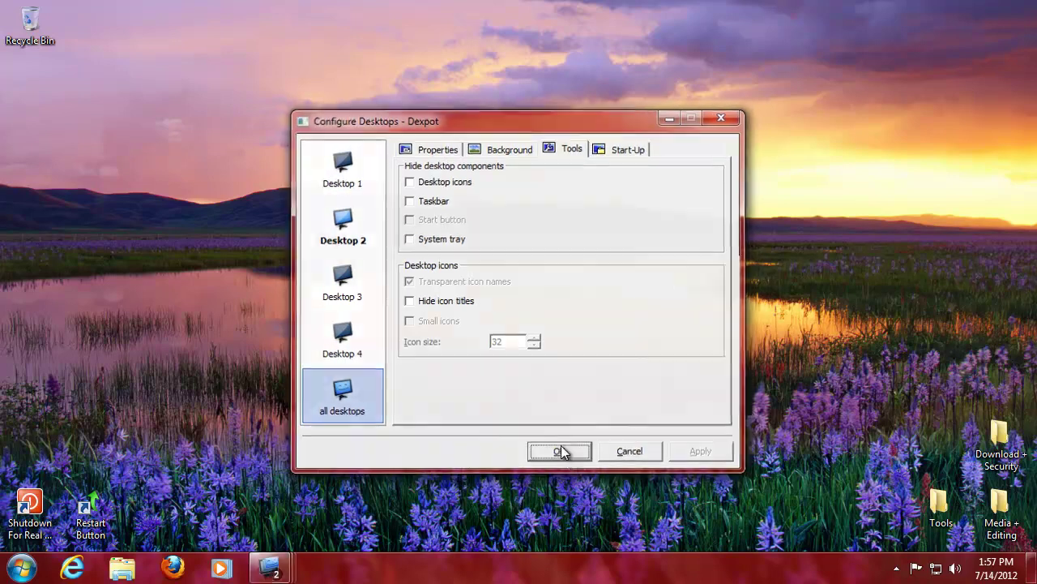
Step: Show Dexpot's Desktop Manager to view its desktop icons, and hide it again
click(897, 567)
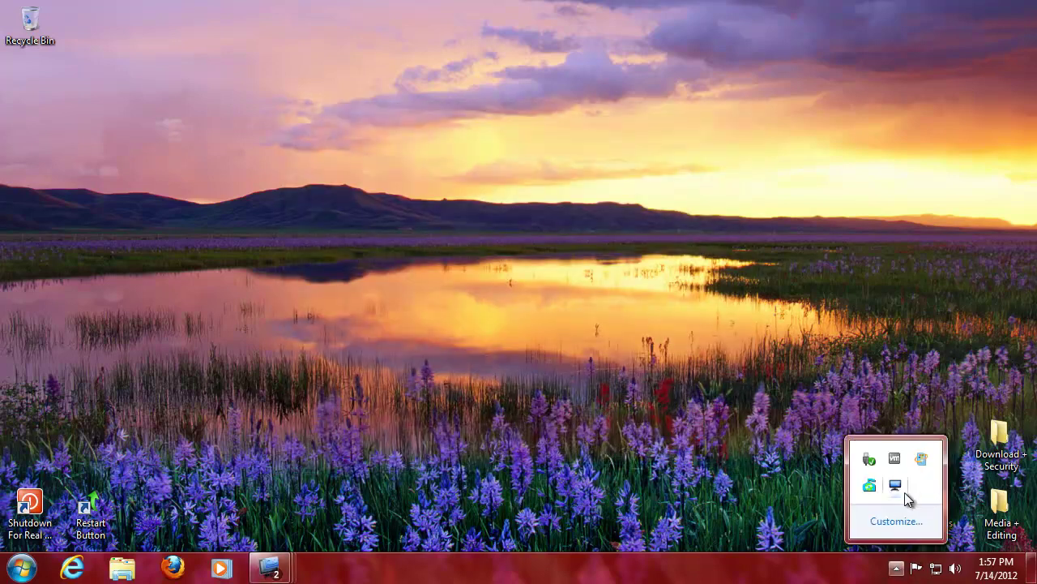
right_click(897, 486)
click(925, 379)
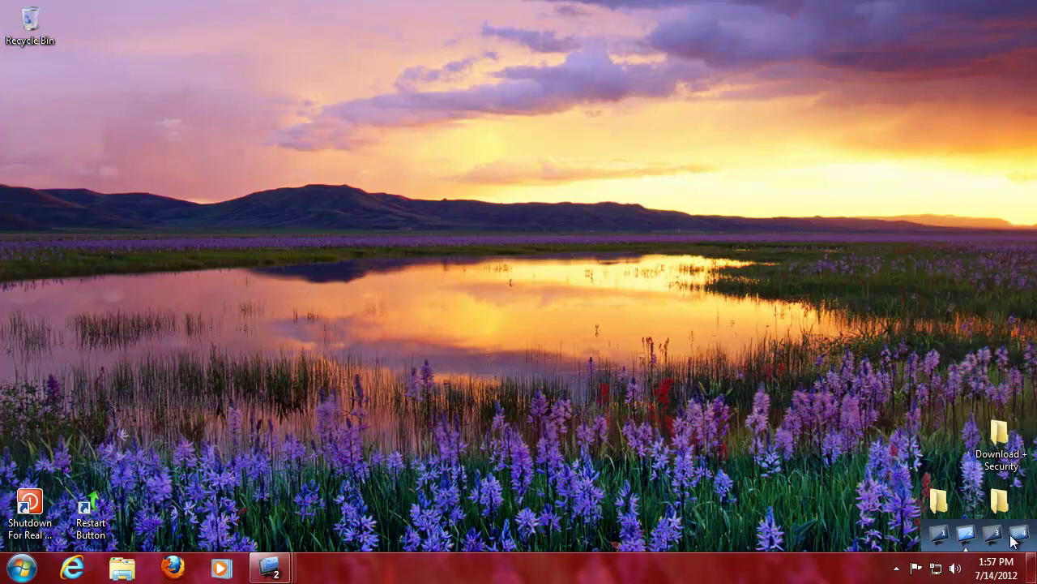
click(898, 570)
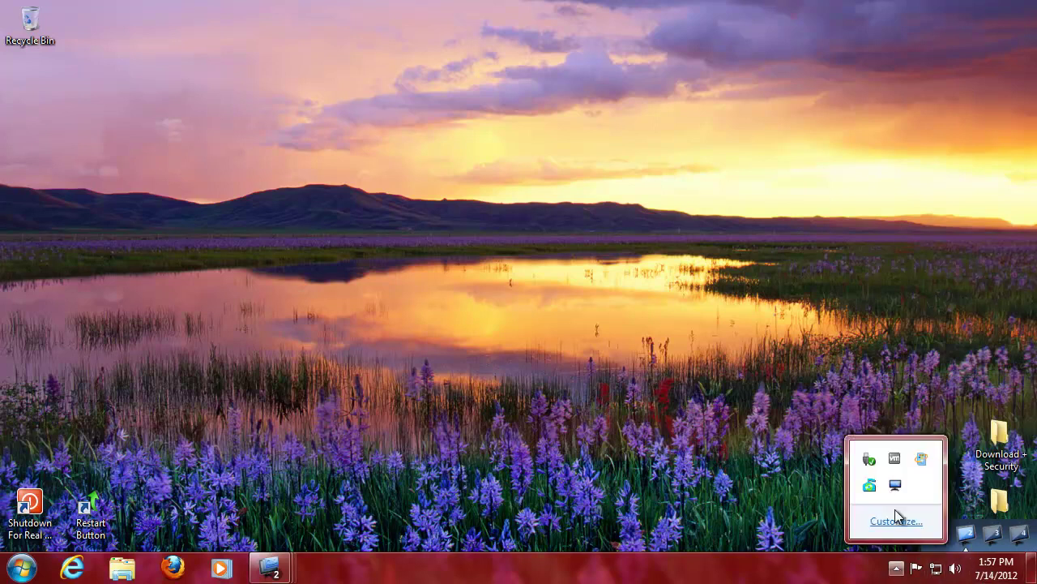
right_click(895, 485)
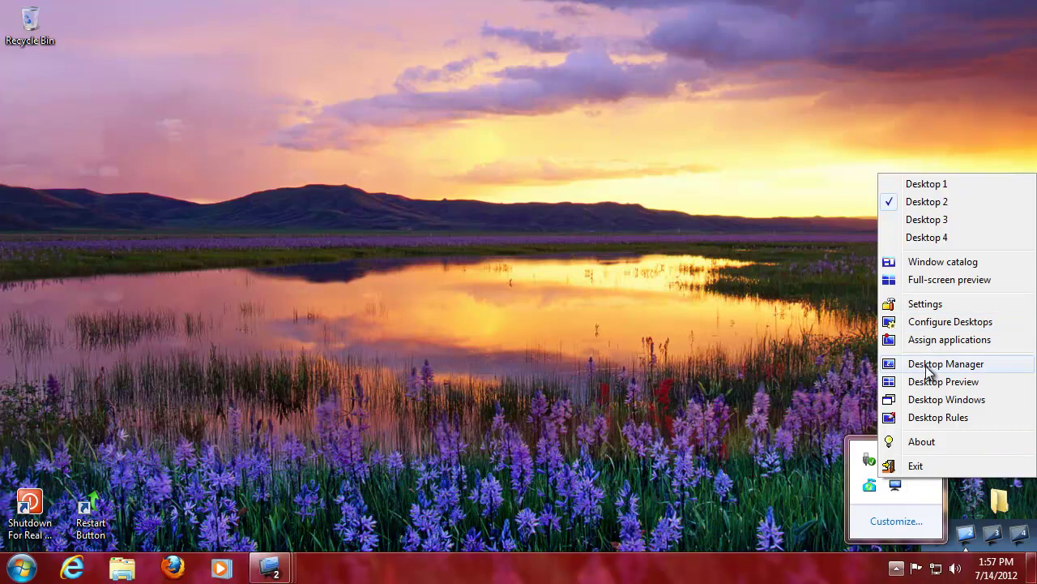
click(928, 366)
Step: Show Dexpot's Desktop Preview, use it to switch to Desktop 1, and hide the preview
click(900, 569)
right_click(895, 487)
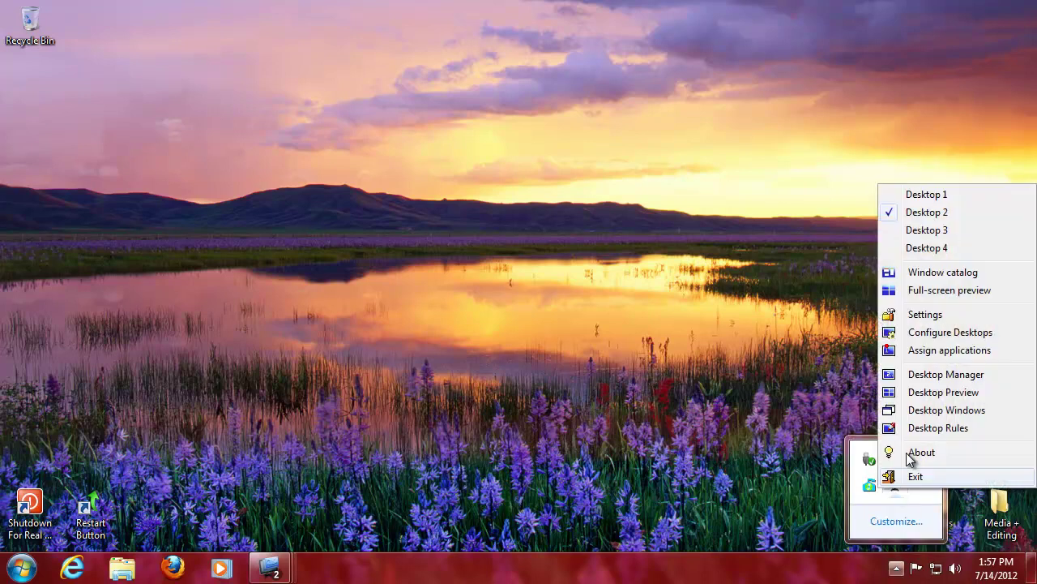
click(932, 392)
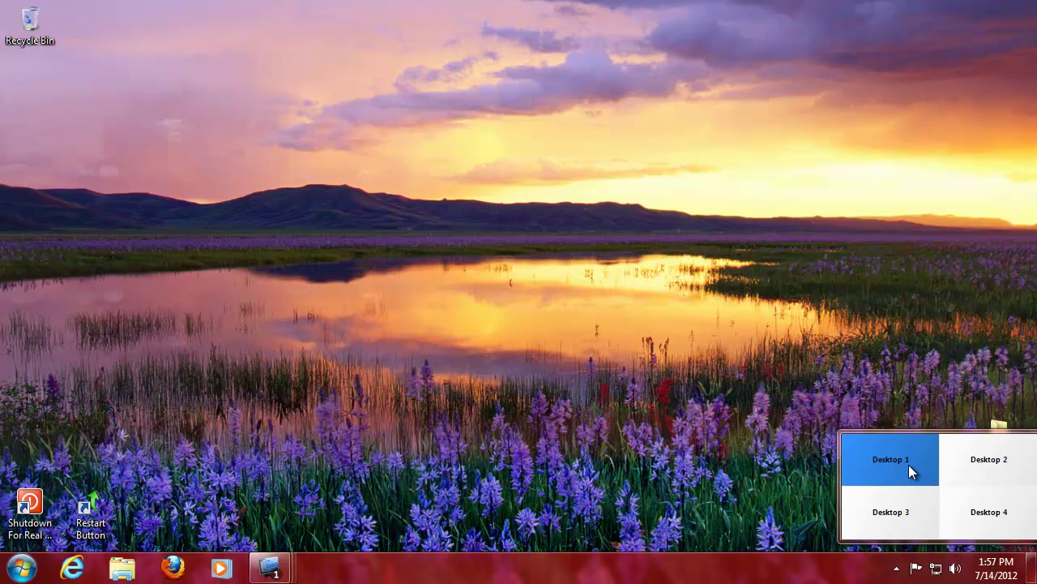
click(934, 471)
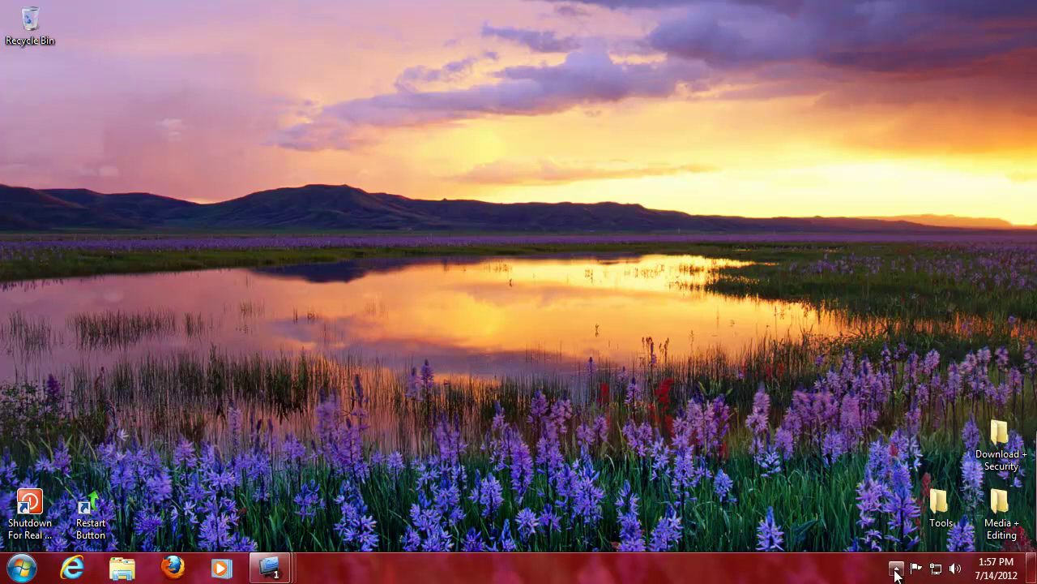
click(896, 569)
right_click(898, 485)
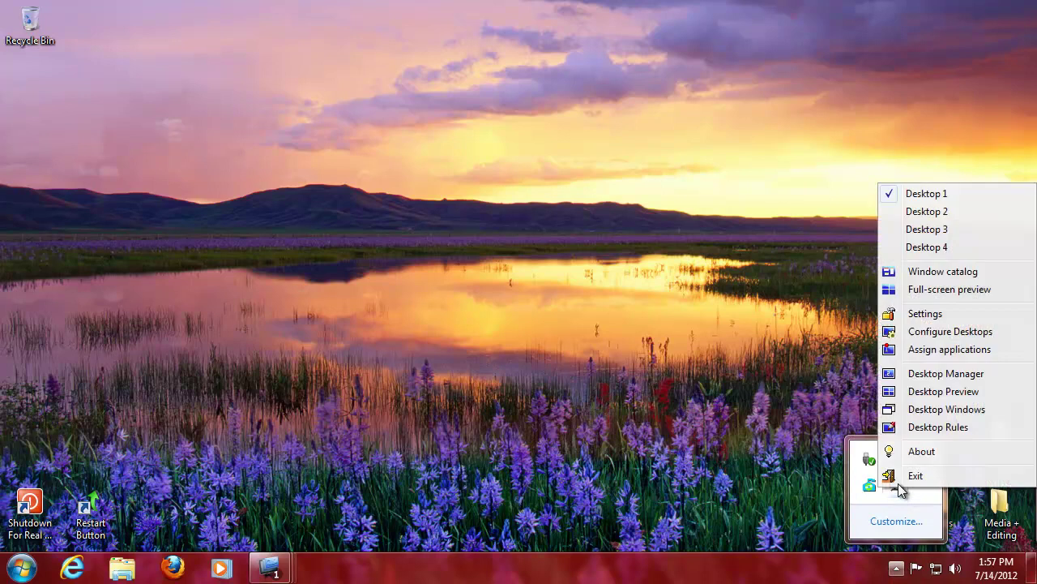
click(932, 391)
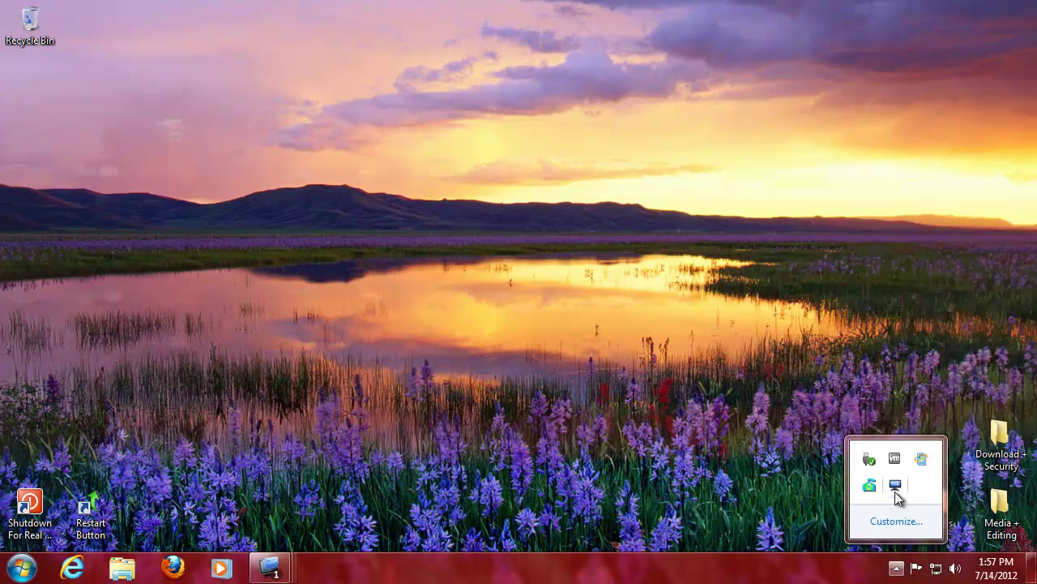
Step: Show Dexpot's Desktop Windows and activate 'Customize desktop icons' to make the icons view available
right_click(898, 484)
click(921, 418)
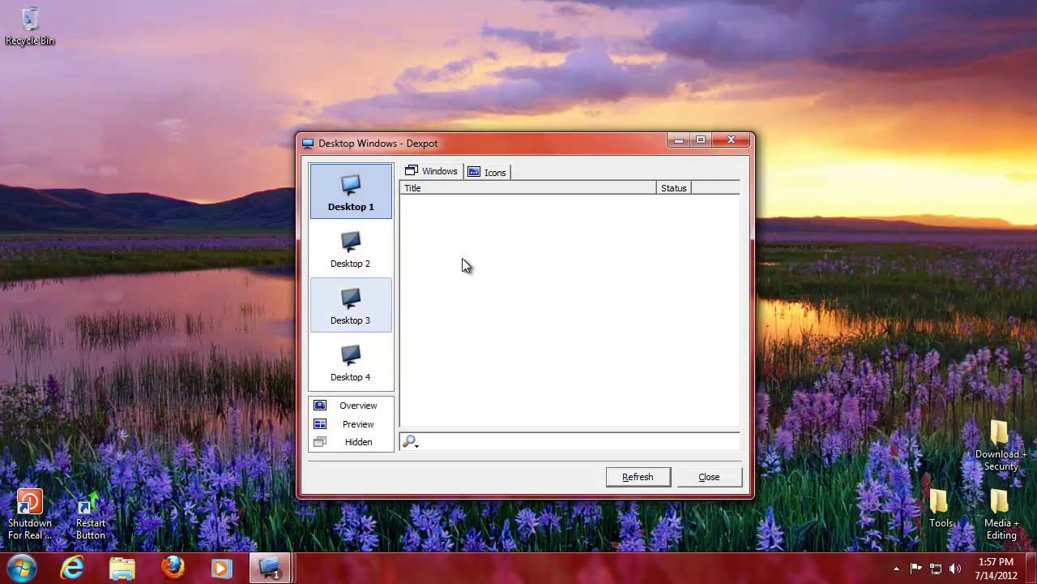
click(498, 170)
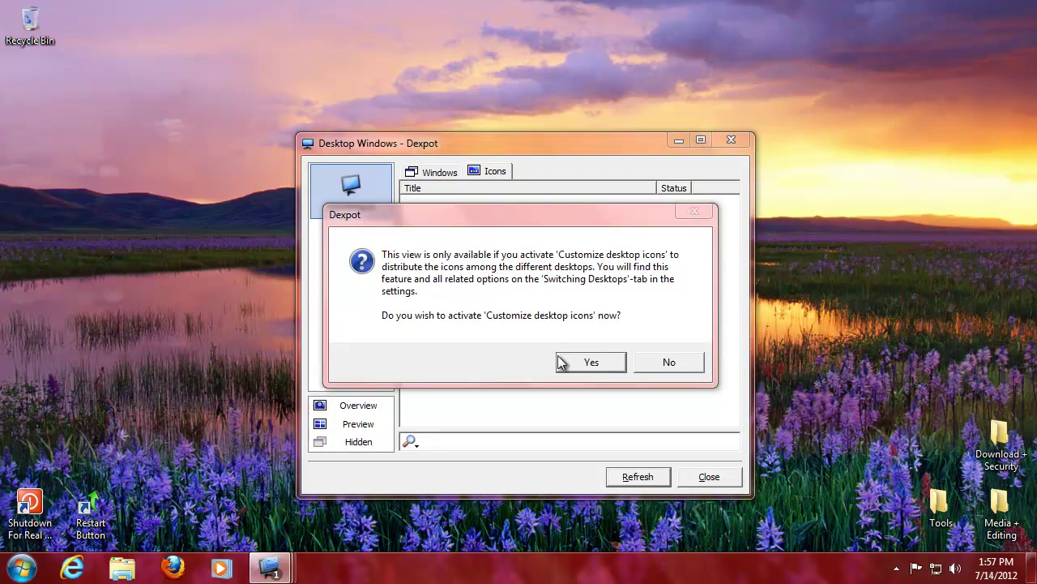
click(572, 361)
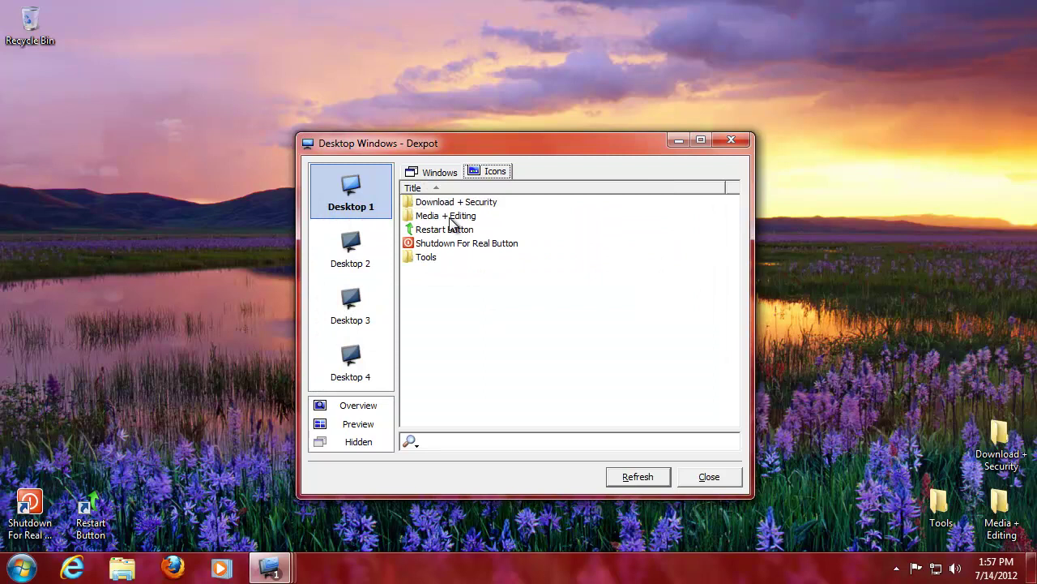
Step: Examine the icons assigned to Desktops 2 and 3 and the windows on Desktop 1, and close Desktop Windows
click(384, 268)
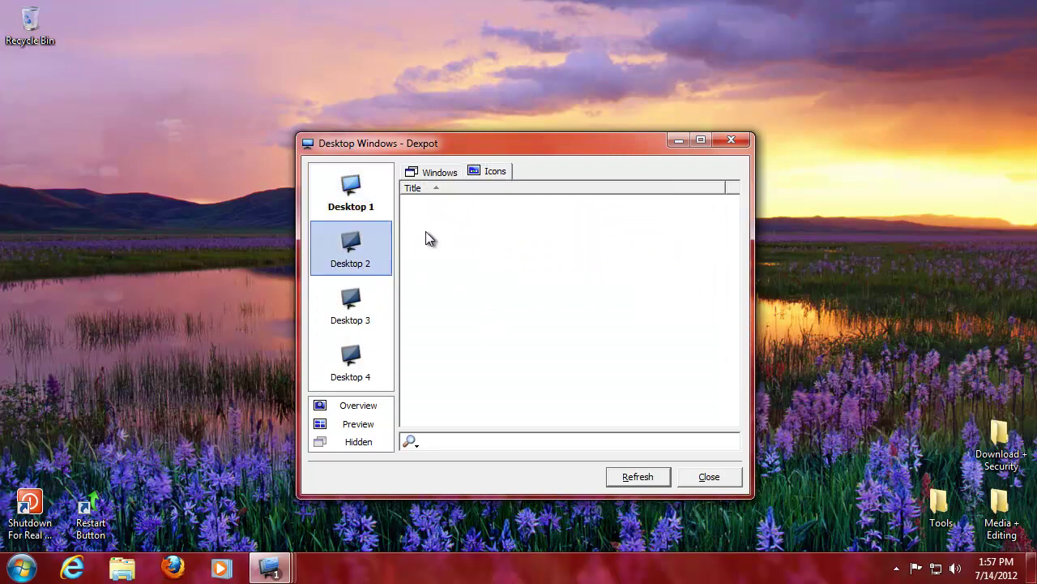
scroll(368, 314, down, 2)
scroll(365, 324, up, 3)
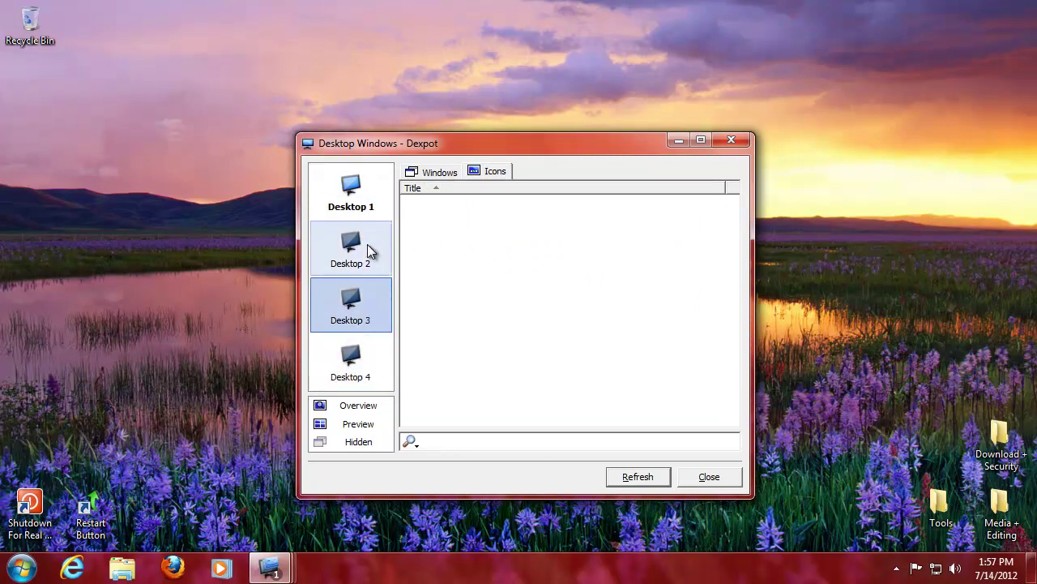
click(430, 174)
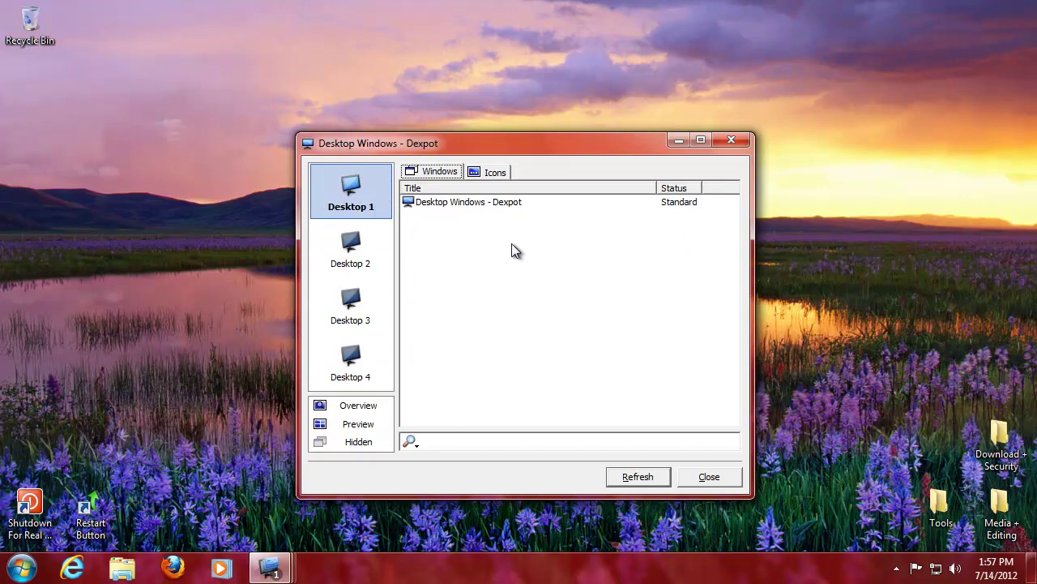
click(486, 199)
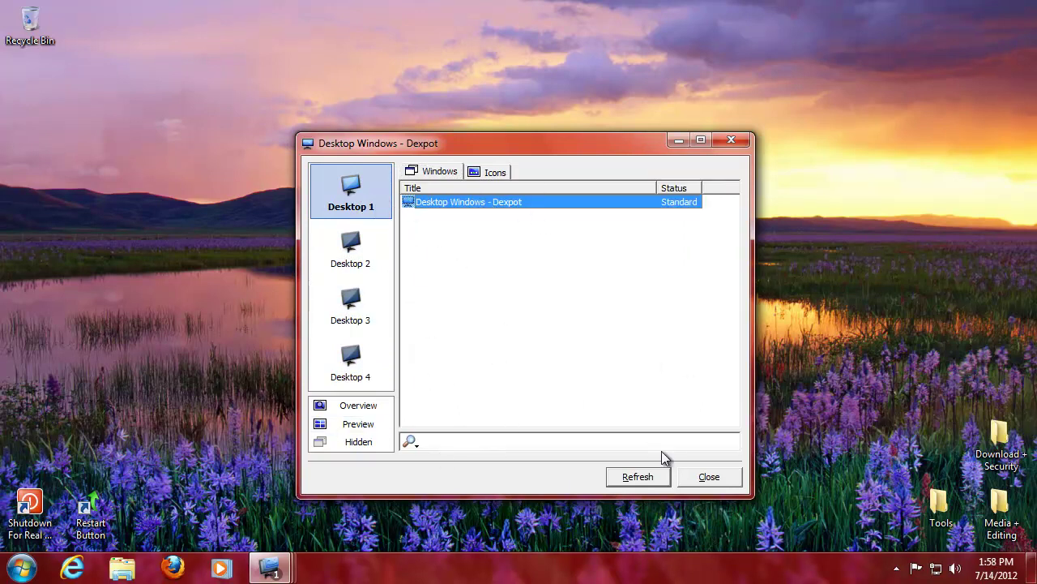
click(702, 475)
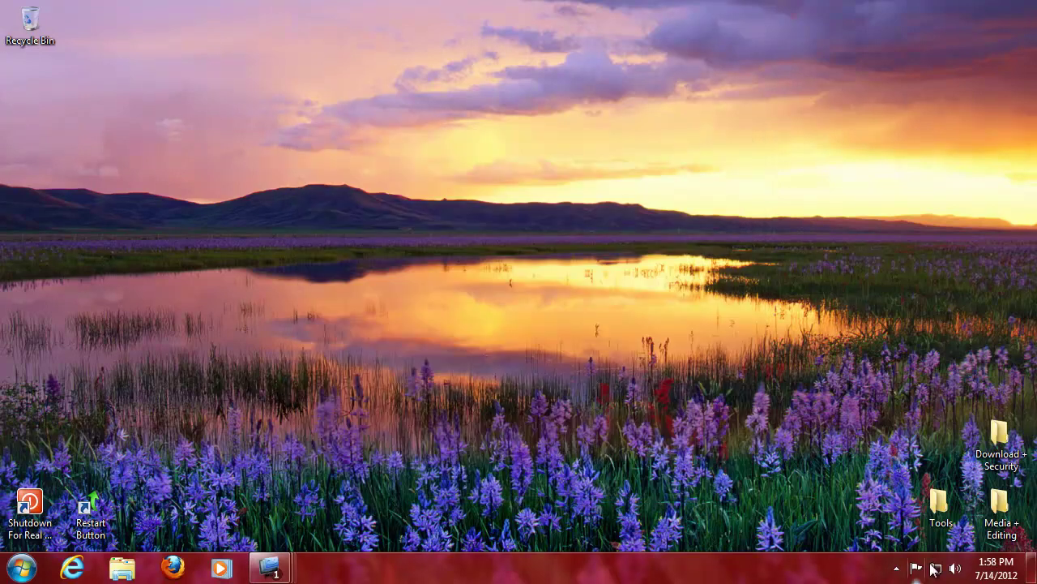
Step: Show Dexpot's Desktop Rules to view the options for rule conditions and actions, and close it
click(896, 568)
right_click(897, 485)
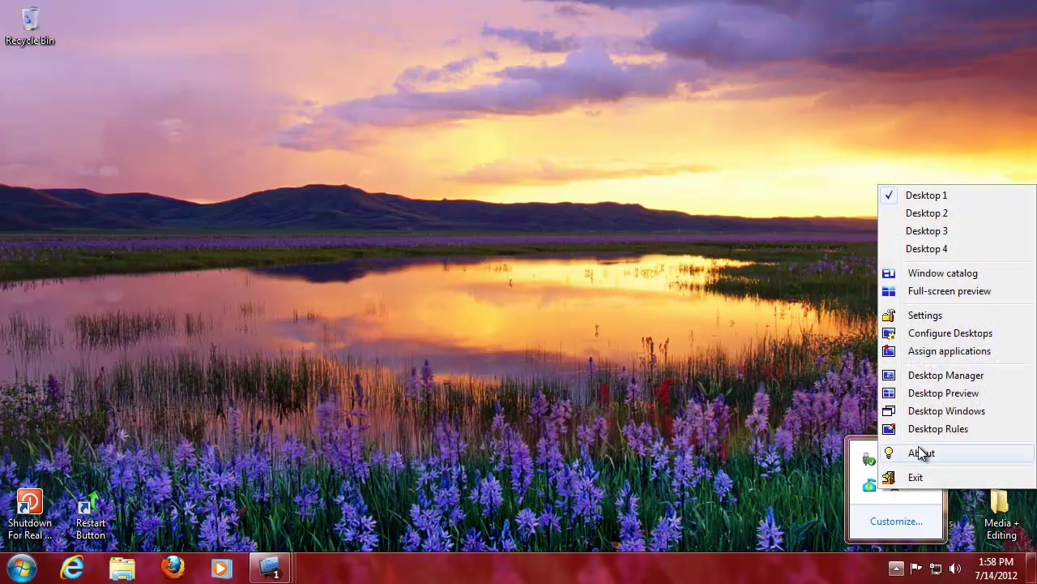
click(919, 433)
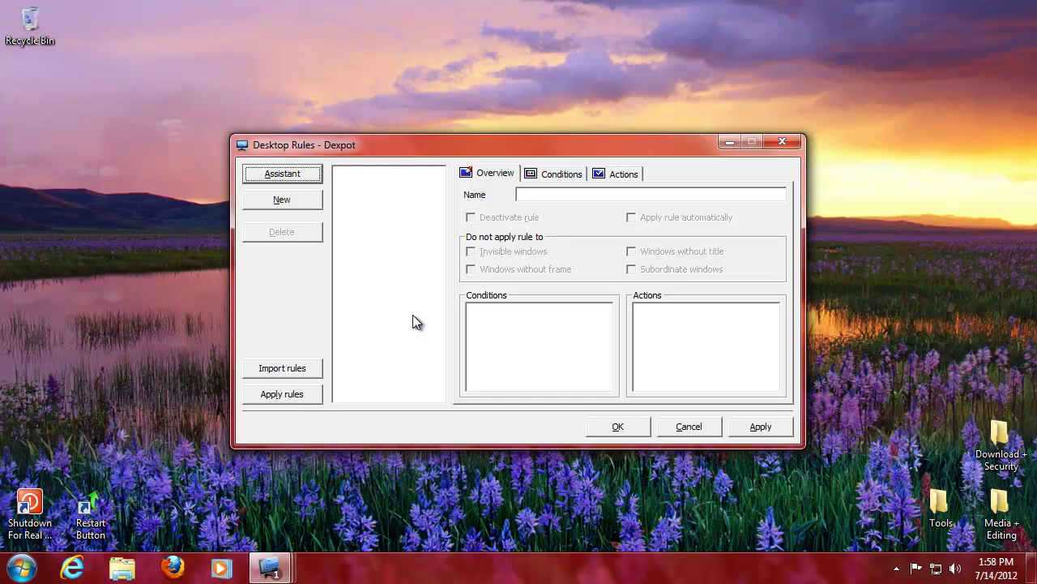
click(782, 143)
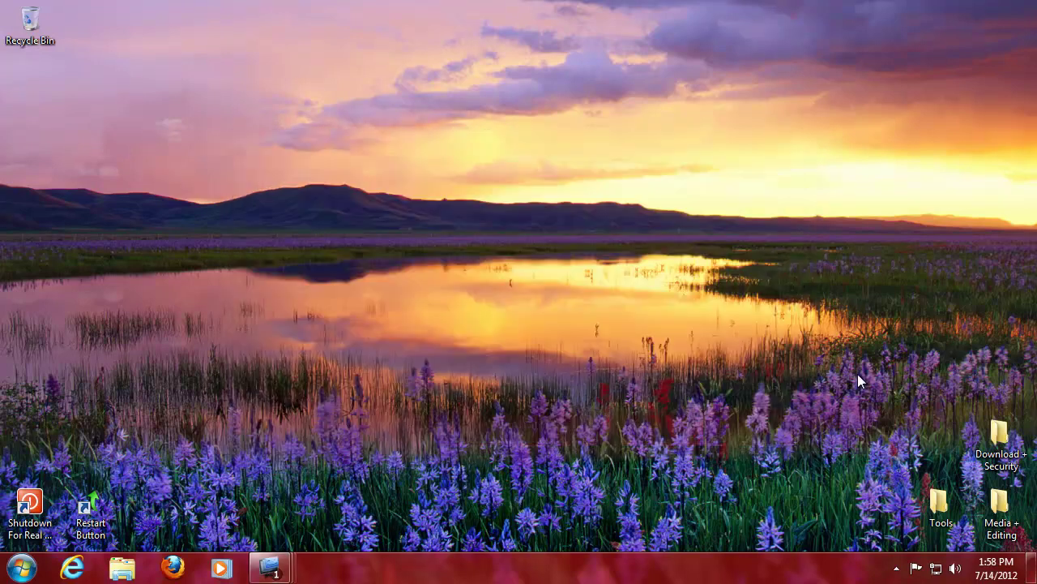
Step: Open Dexpot's general settings and review the choices for the number of desktops and the initial desktop
click(894, 568)
right_click(896, 487)
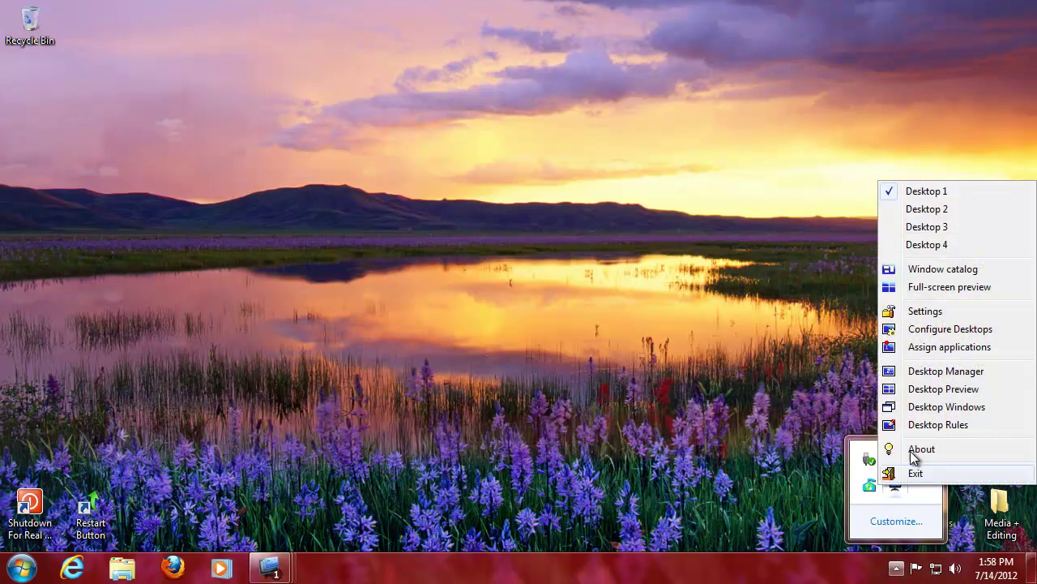
click(925, 312)
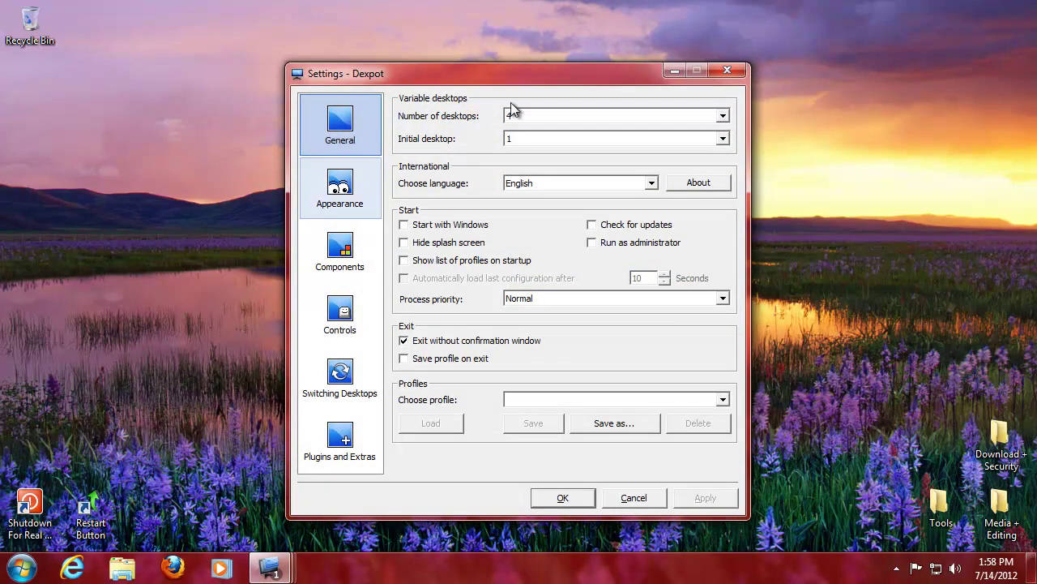
click(724, 117)
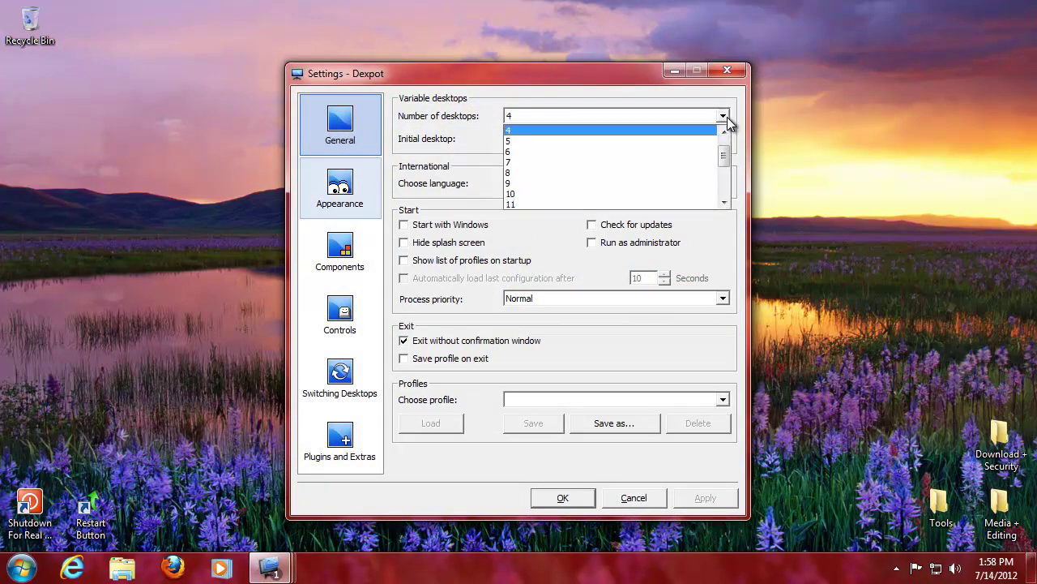
click(727, 122)
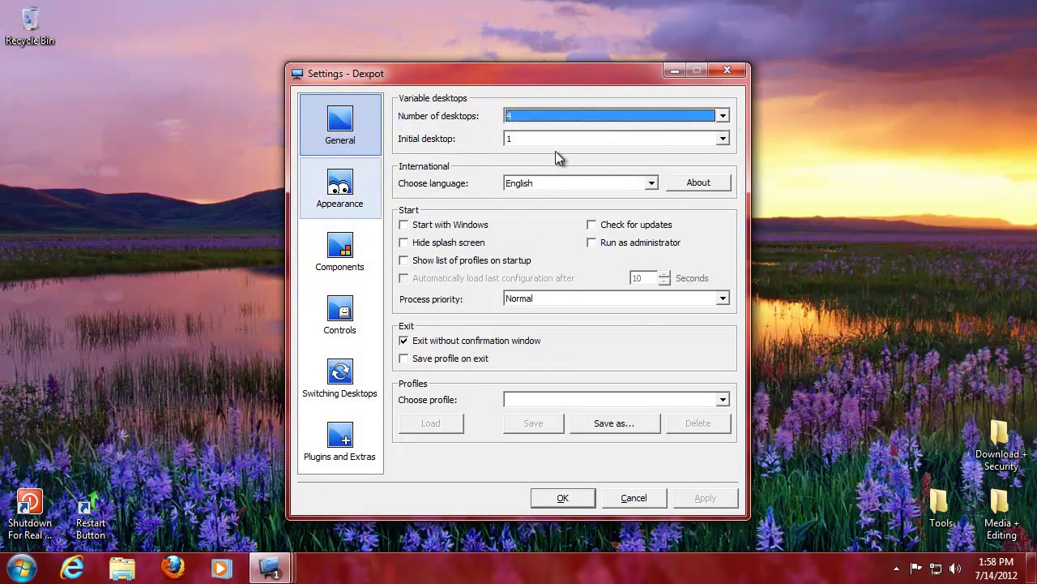
click(722, 141)
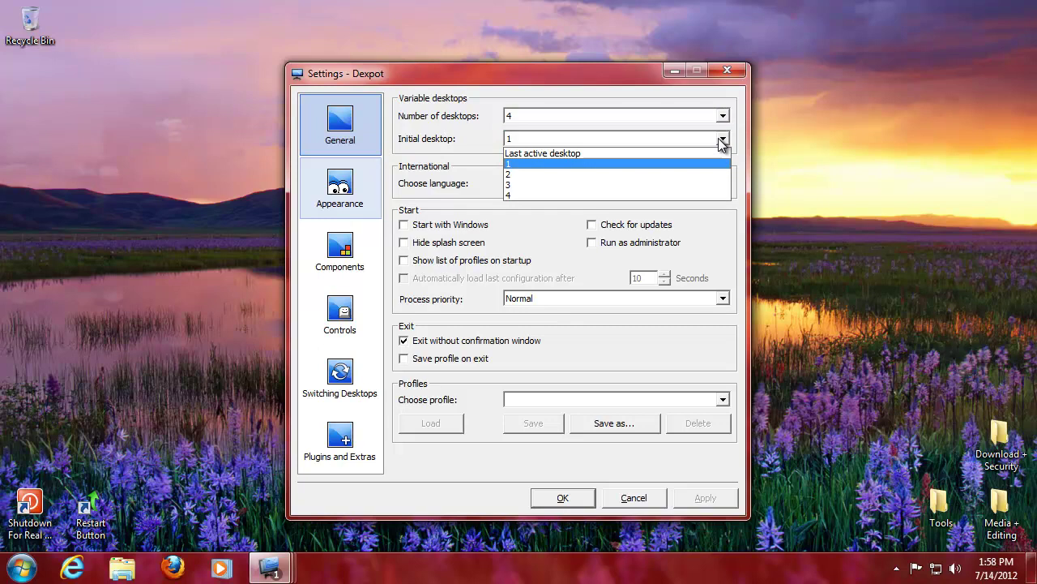
click(722, 141)
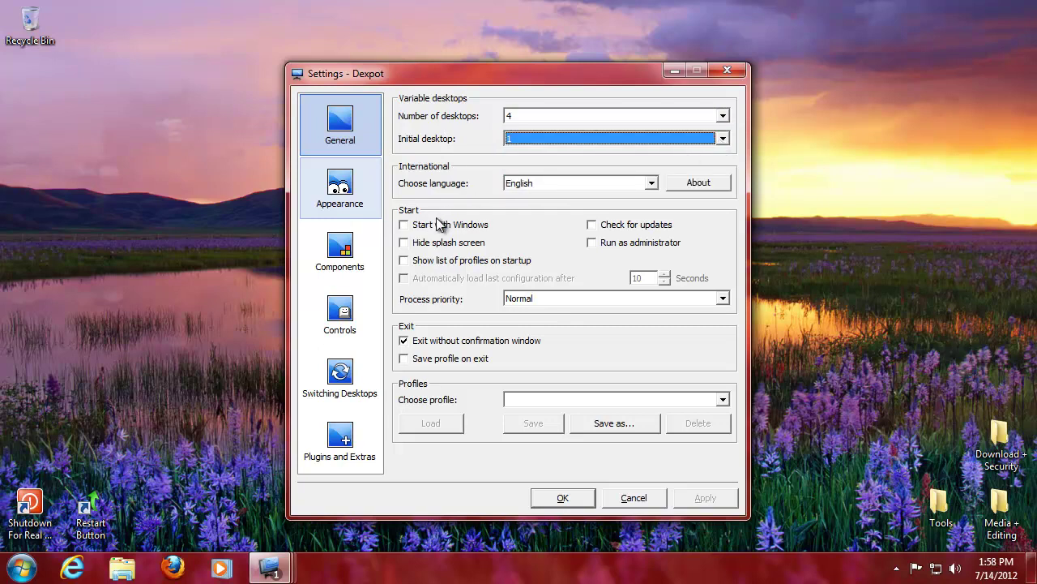
Step: Enable Start with Windows, Check for updates, Run as administrator, Show list of profiles on startup, and Save profile on exit
click(405, 225)
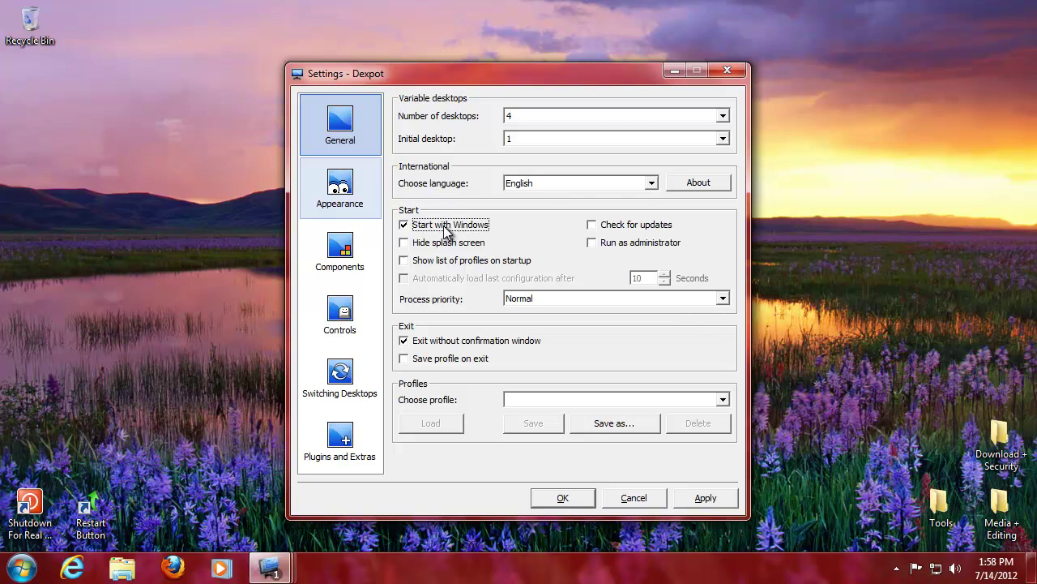
click(592, 225)
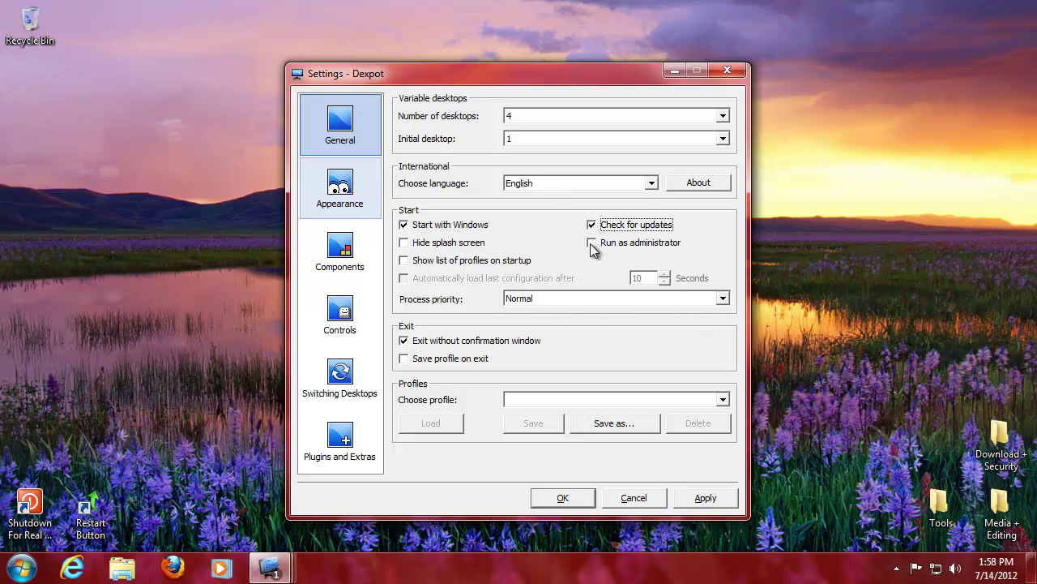
click(593, 244)
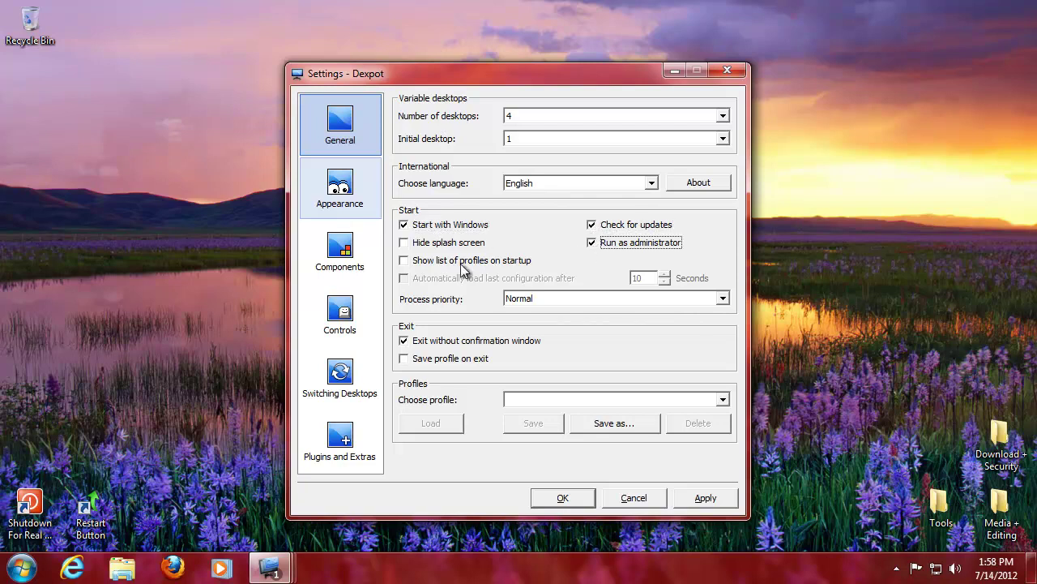
click(404, 261)
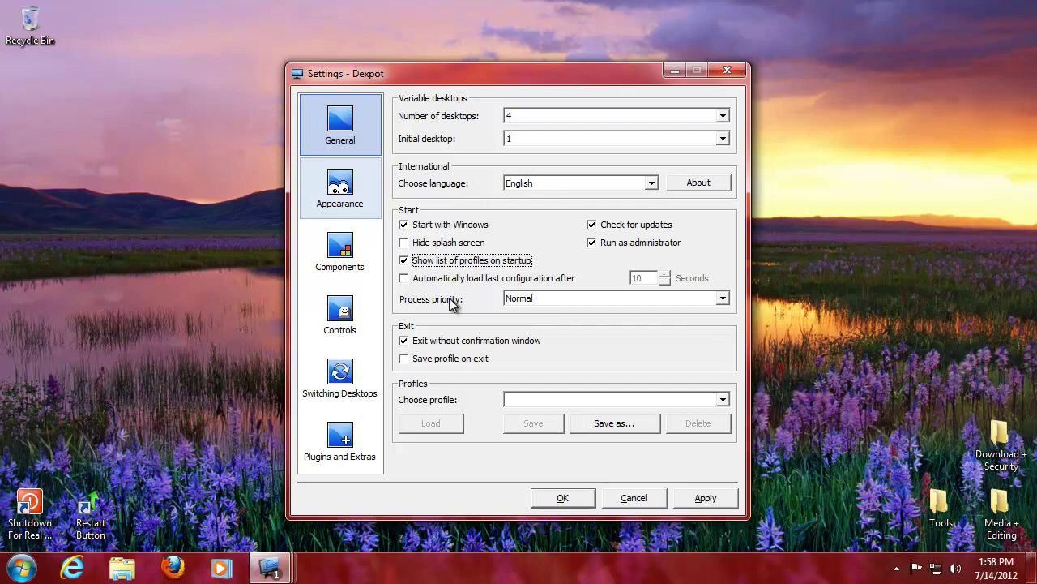
click(406, 360)
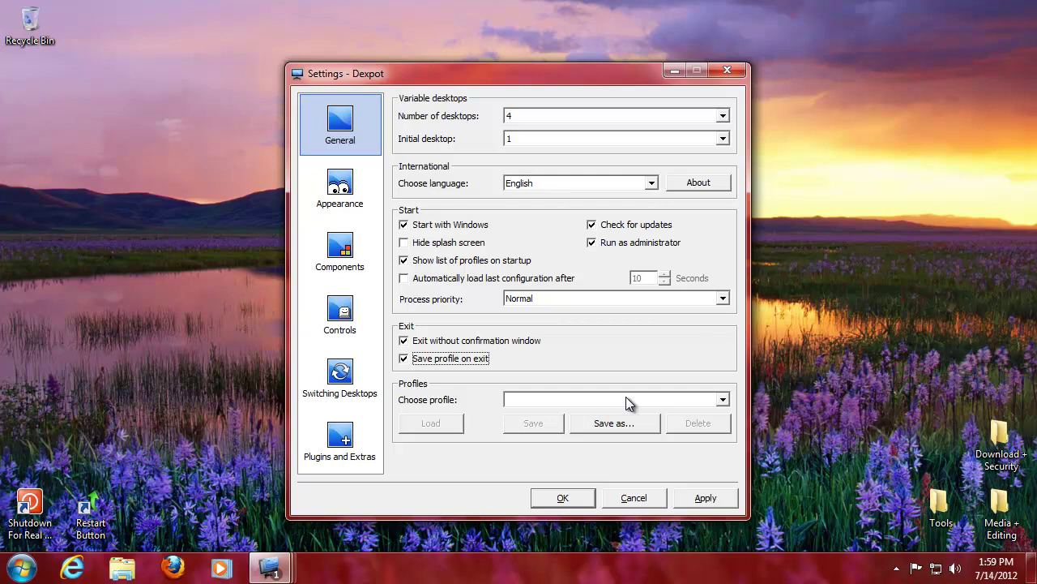
Step: Try the tray icon options Previous / next desktop, One icon per desktop, Current desktop and No Icon, and restore Default
click(340, 188)
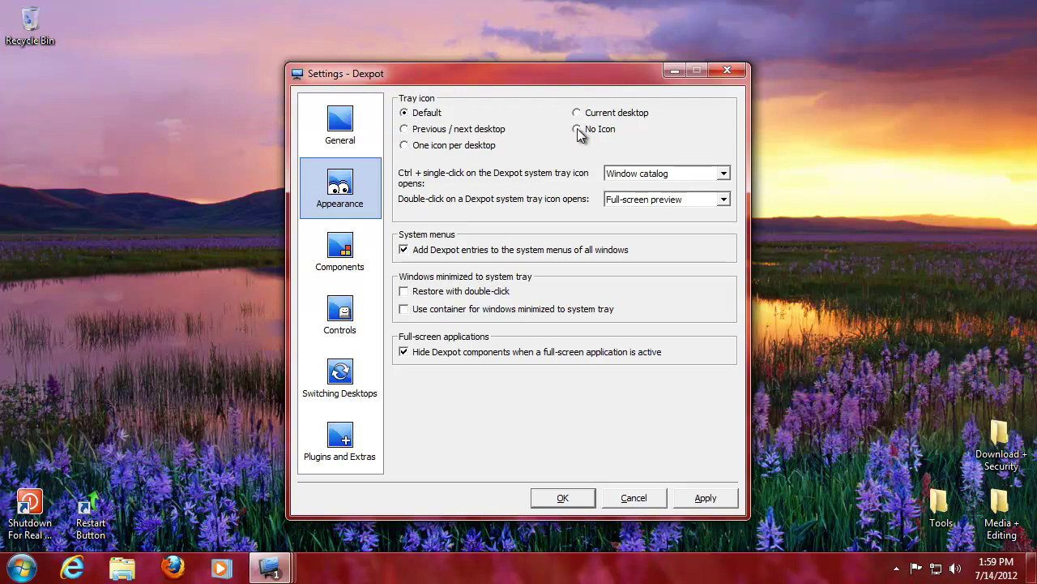
click(414, 132)
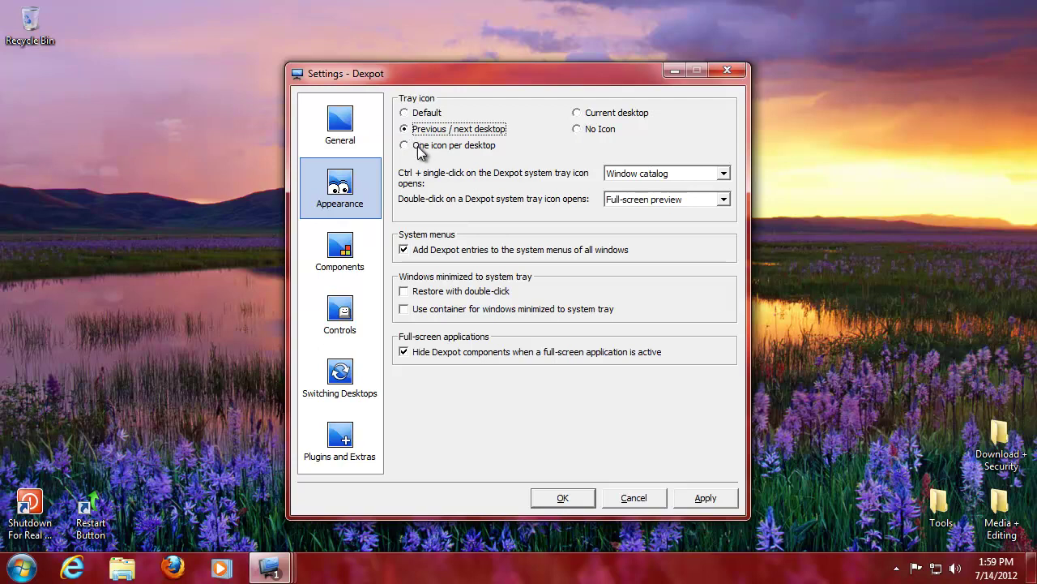
click(413, 144)
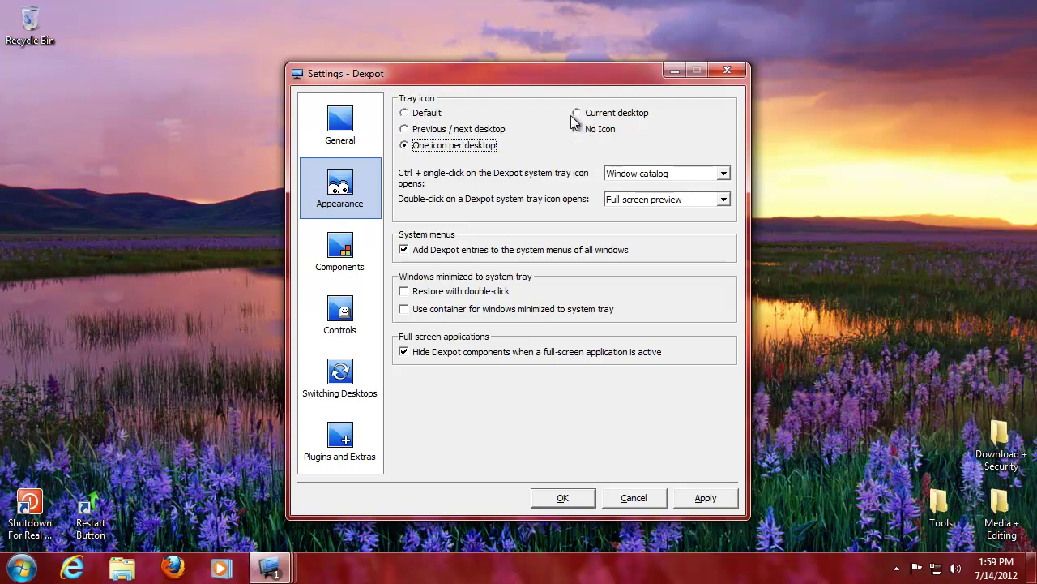
click(574, 115)
click(576, 131)
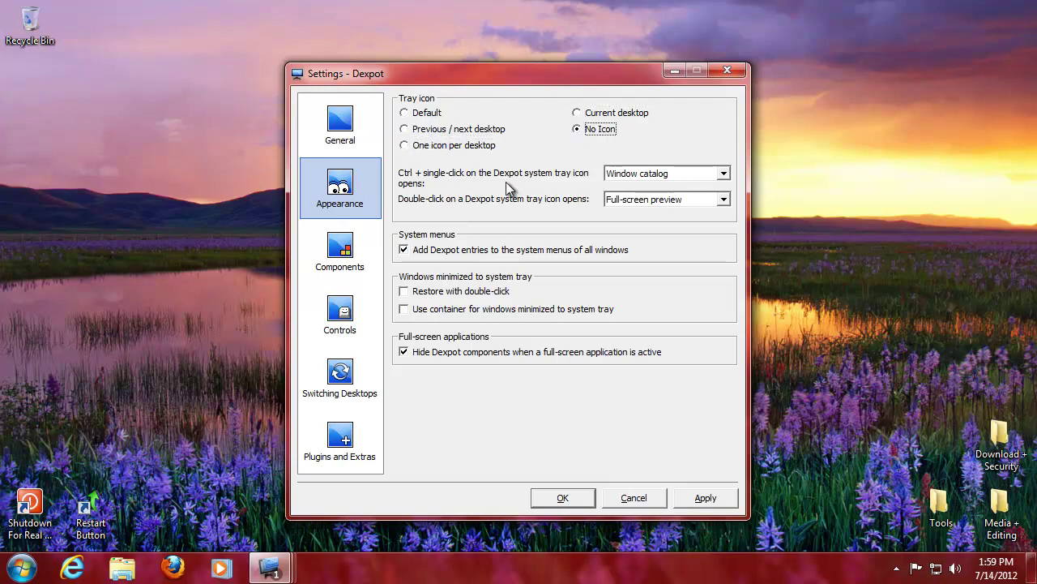
click(417, 119)
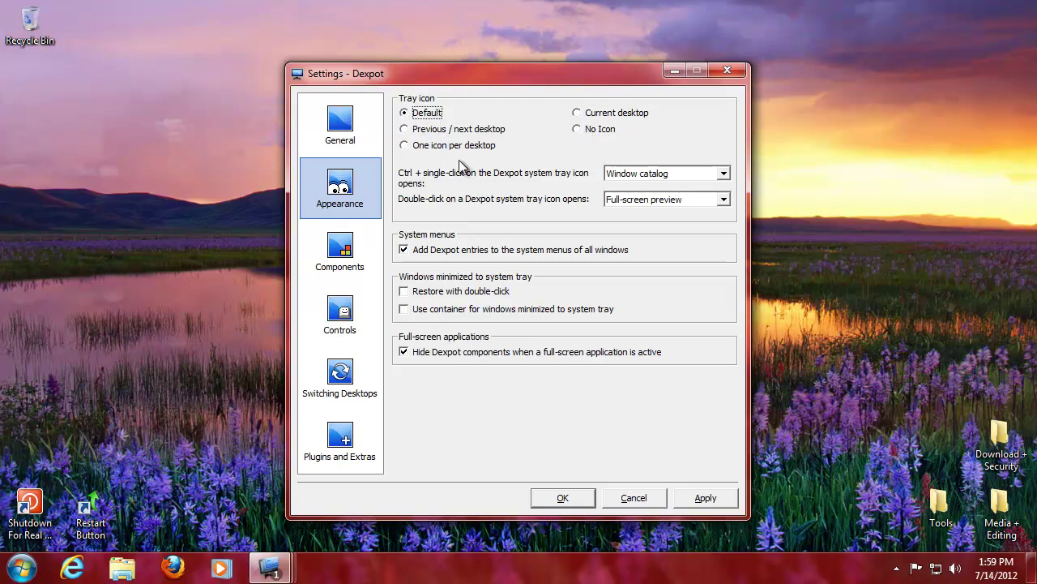
mouse_move(272, 567)
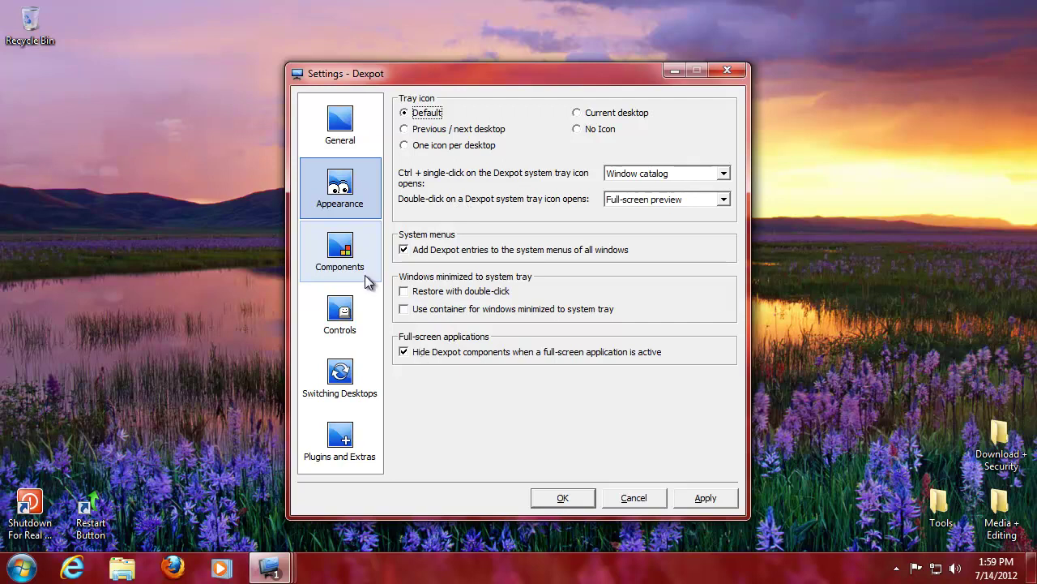
Step: Review the component settings for Desktop Manager, Desktop Preview, DexTab and Full-screen
click(341, 264)
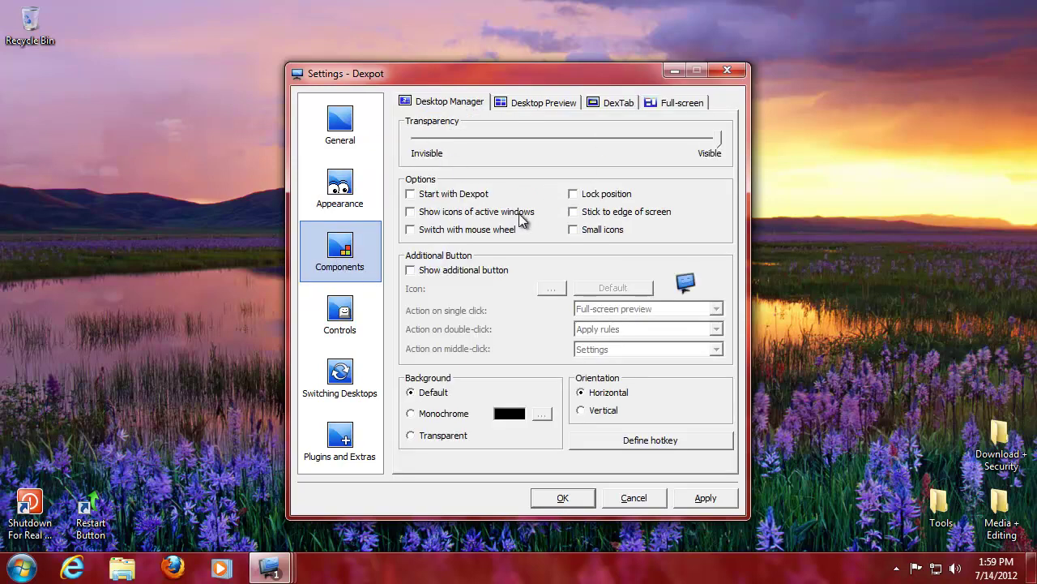
click(558, 102)
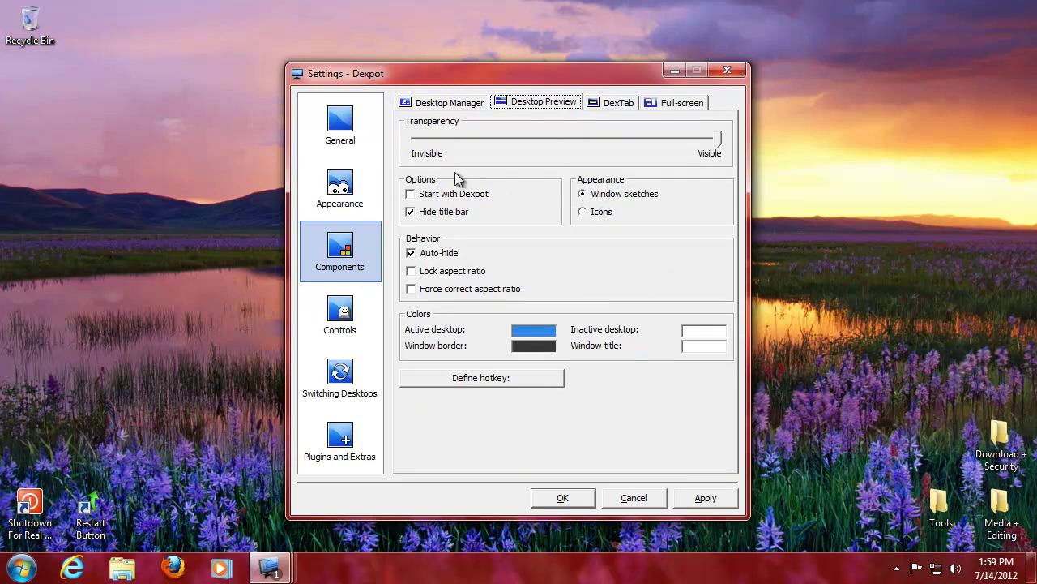
click(606, 103)
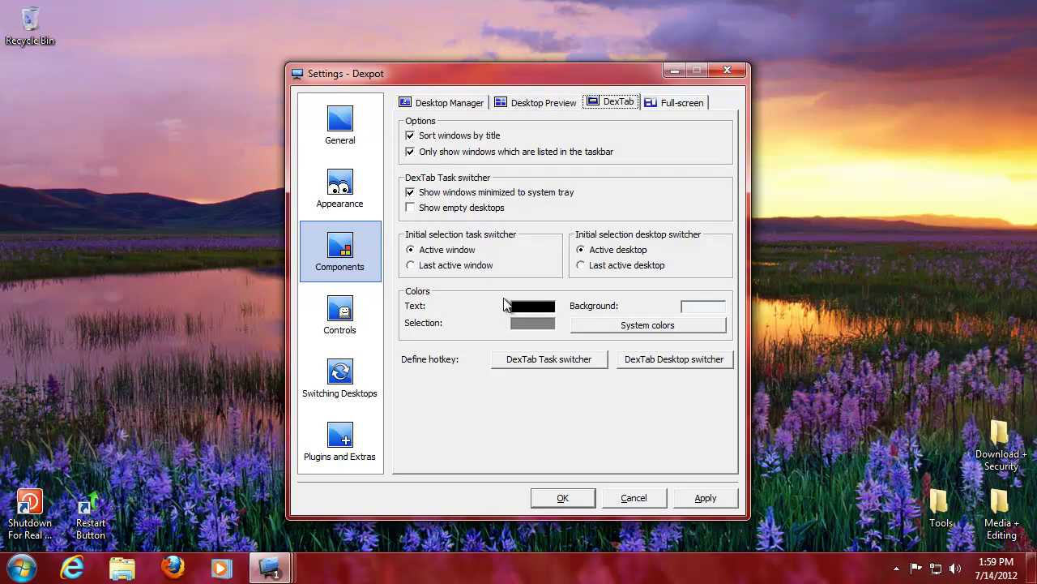
click(665, 106)
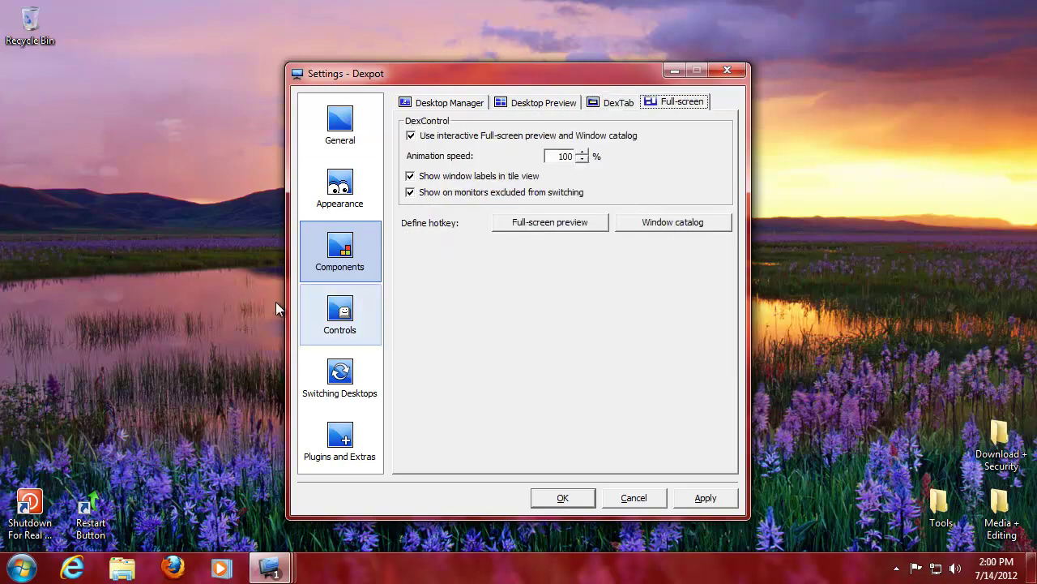
Step: Examine the Switch desktop hotkeys in the controls settings for Desktop 1, Next desktop and Previous desktop
click(365, 314)
click(409, 123)
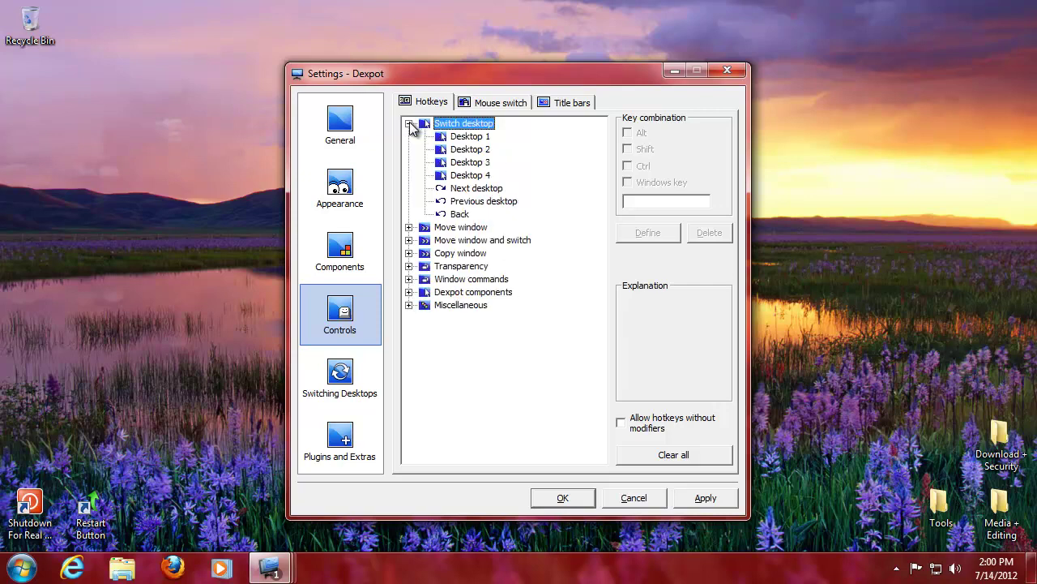
click(471, 137)
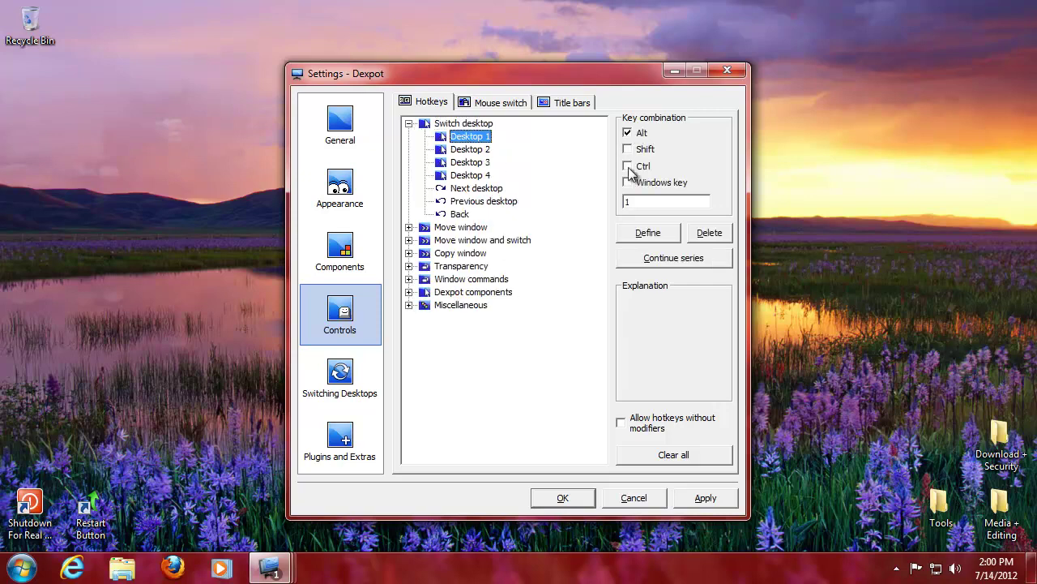
click(625, 201)
key(BackSpace)
click(476, 189)
click(484, 201)
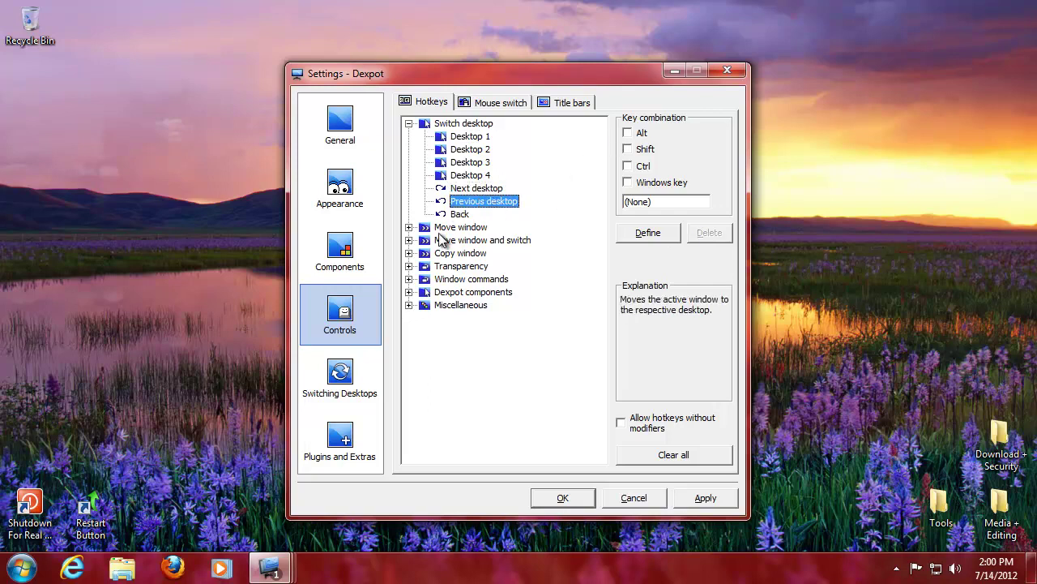
Step: Examine the hotkeys in the Move window and Move window and switch groups, including to Desktop 1 and to next Desktop
click(409, 227)
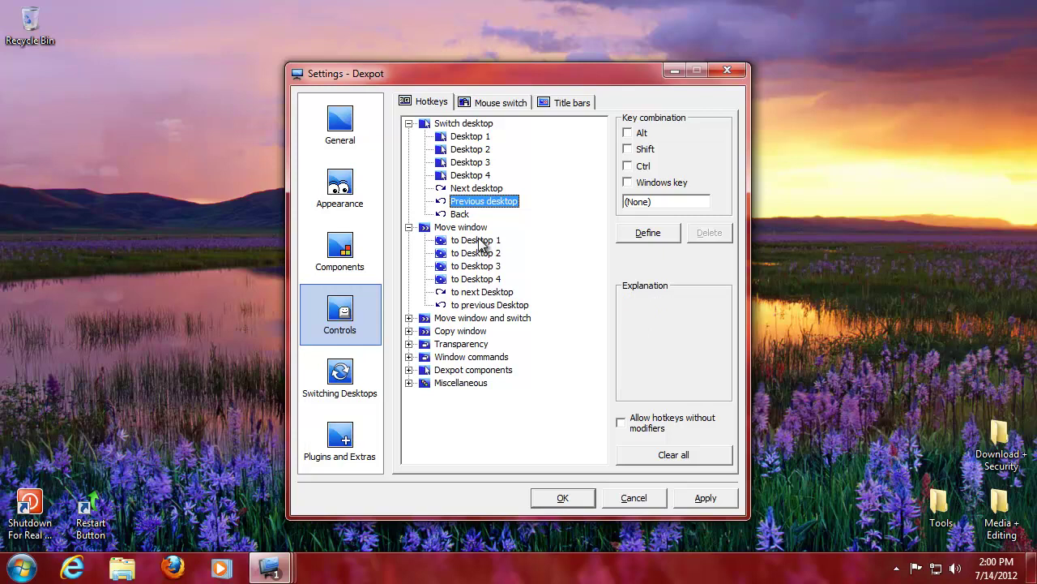
click(478, 240)
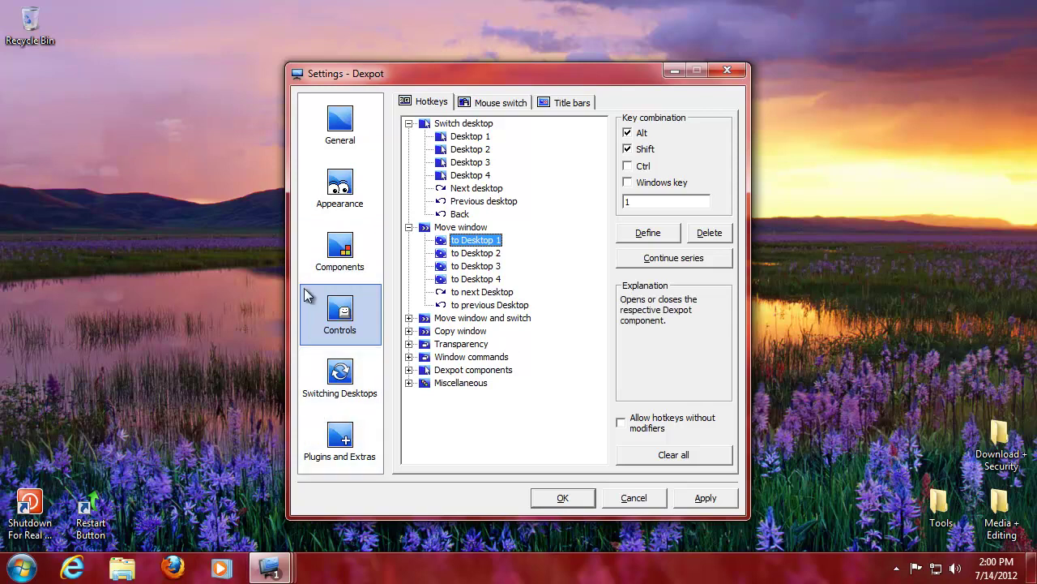
click(496, 292)
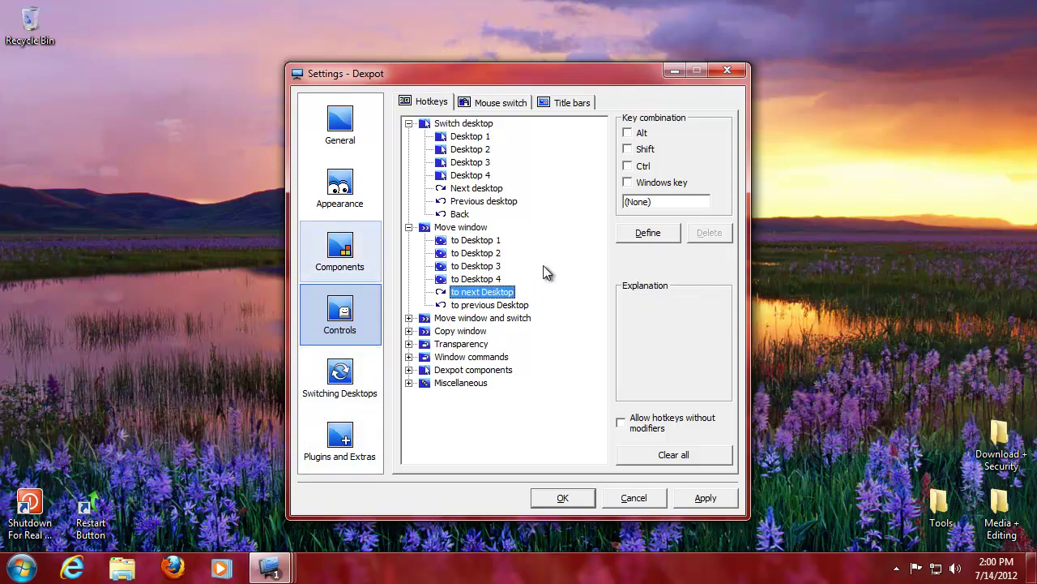
click(409, 318)
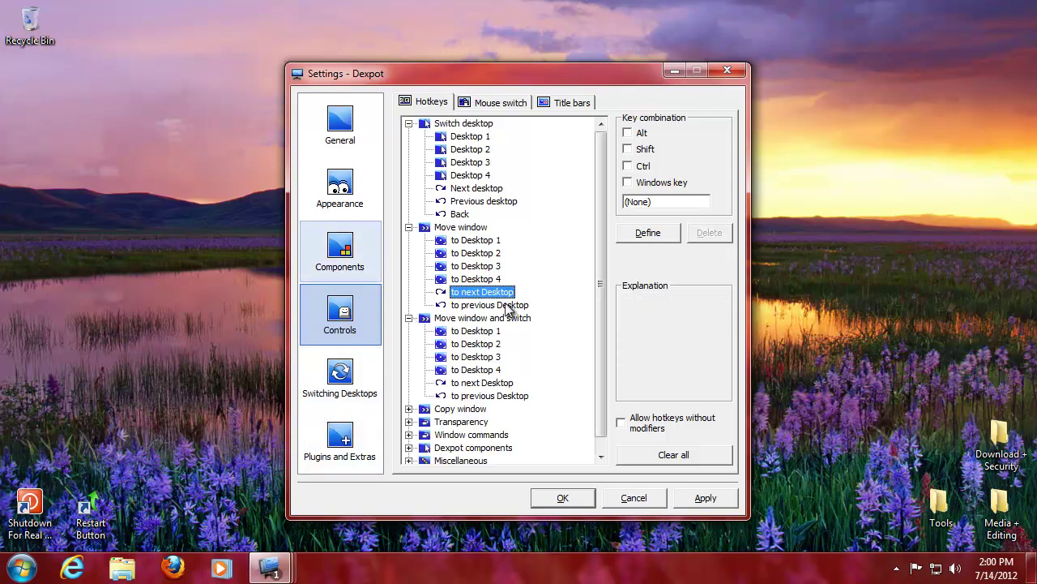
scroll(523, 323, down, 1)
click(478, 320)
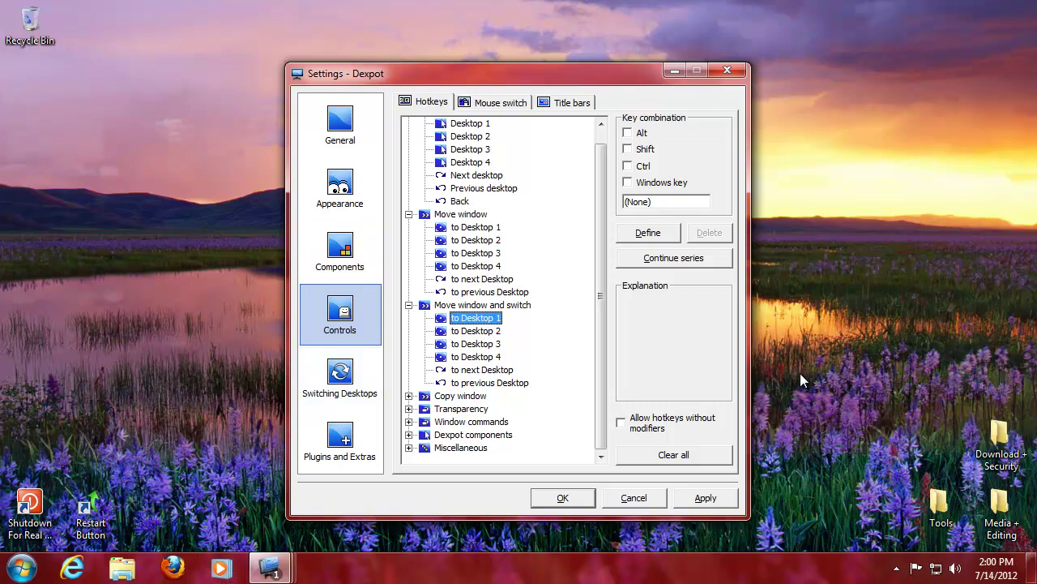
Step: Examine the Copy window hotkeys for to Desktop 1 and to all
click(409, 396)
click(466, 371)
scroll(528, 341, down, 1)
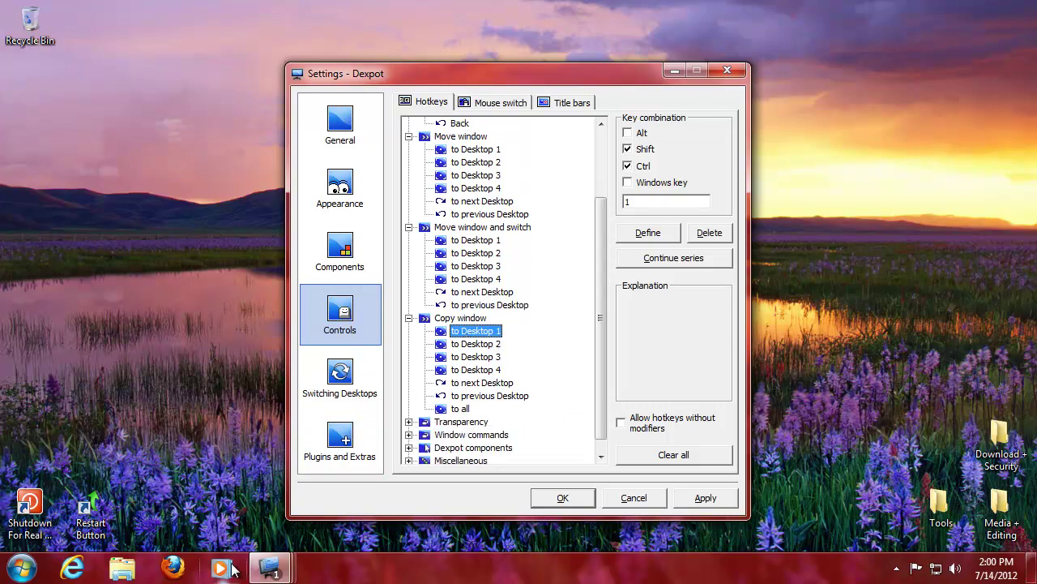
click(466, 408)
scroll(501, 407, down, 1)
Step: Examine the Transparency hotkeys for setting, increasing, decreasing and resetting transparency values
click(462, 411)
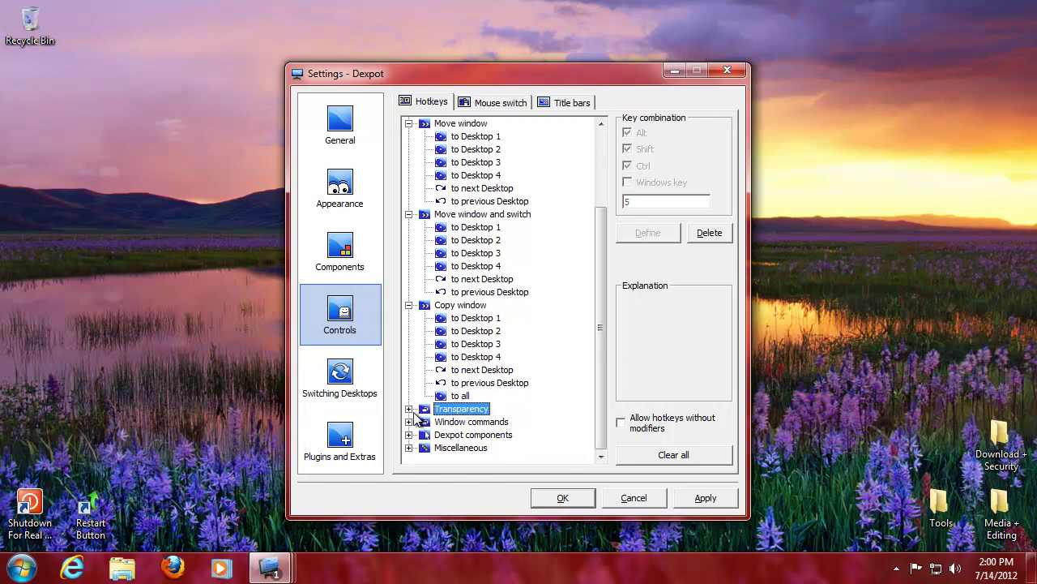
click(409, 410)
click(454, 408)
scroll(466, 413, down, 1)
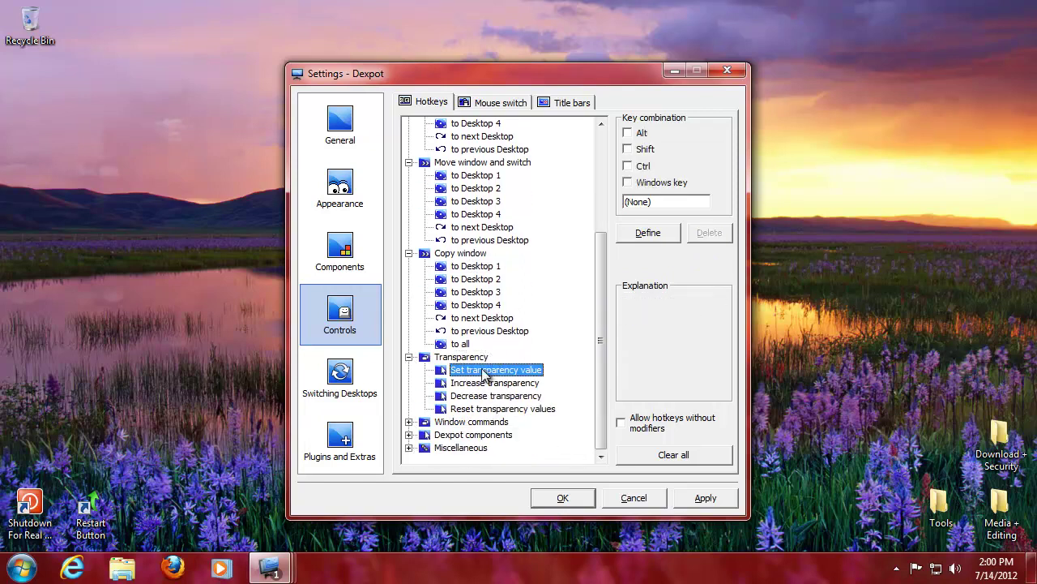
click(478, 383)
click(477, 399)
click(475, 410)
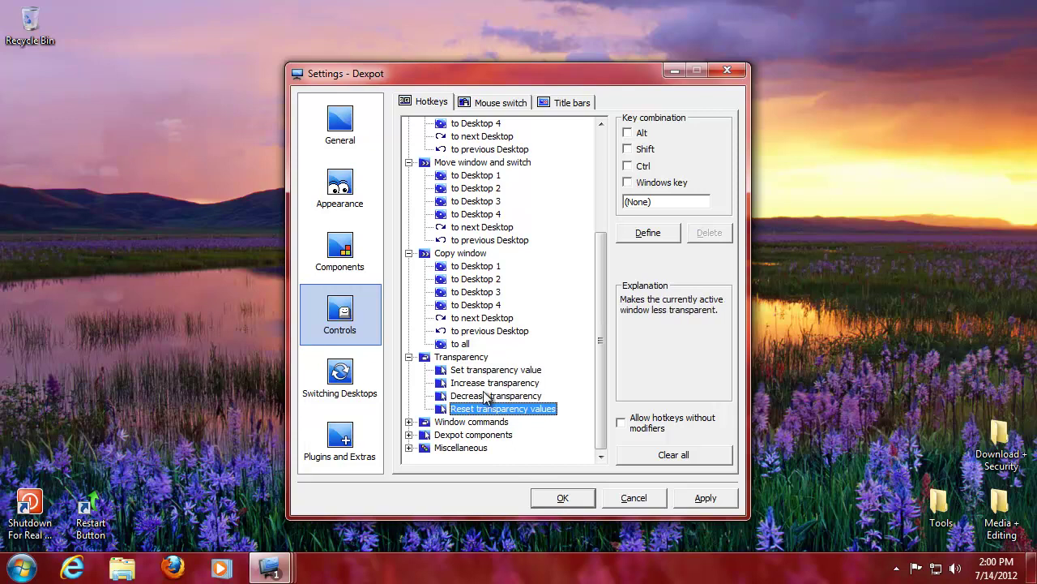
click(480, 371)
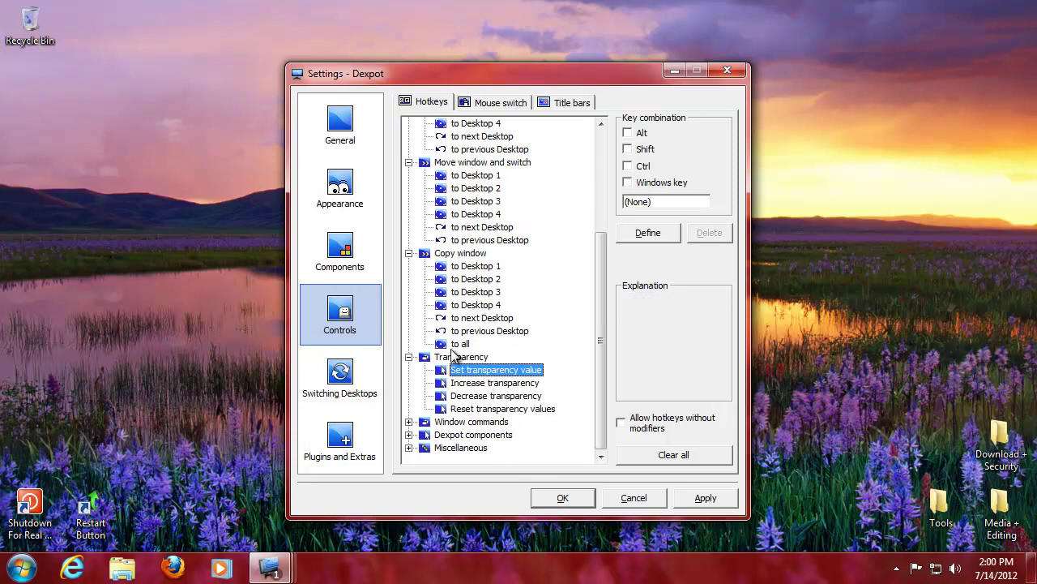
Step: Examine the hotkeys under Window commands, Dexpot components and Miscellaneous, including Window menu, Window catalog and Restore default settings
click(410, 421)
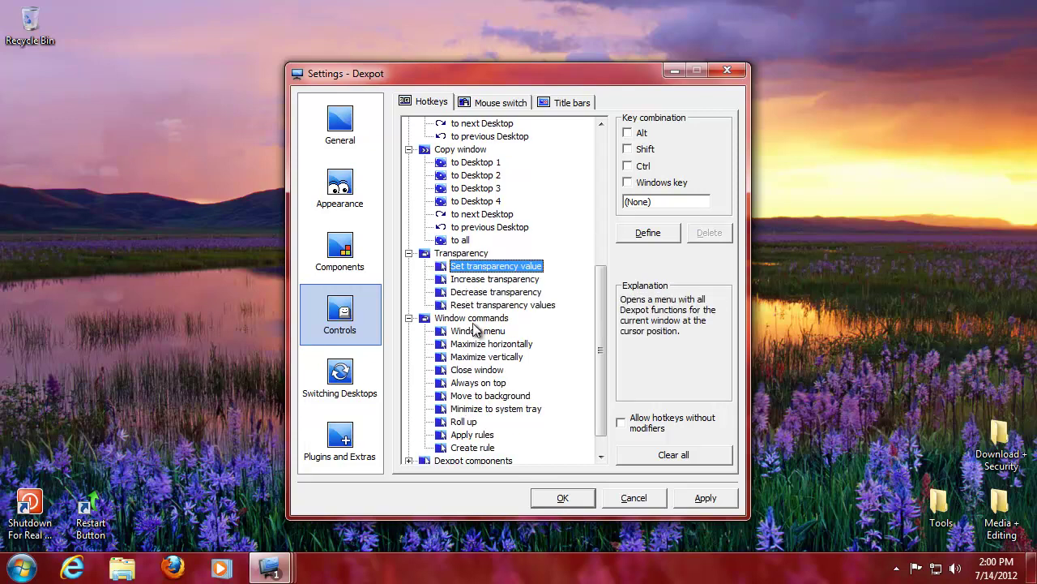
click(475, 331)
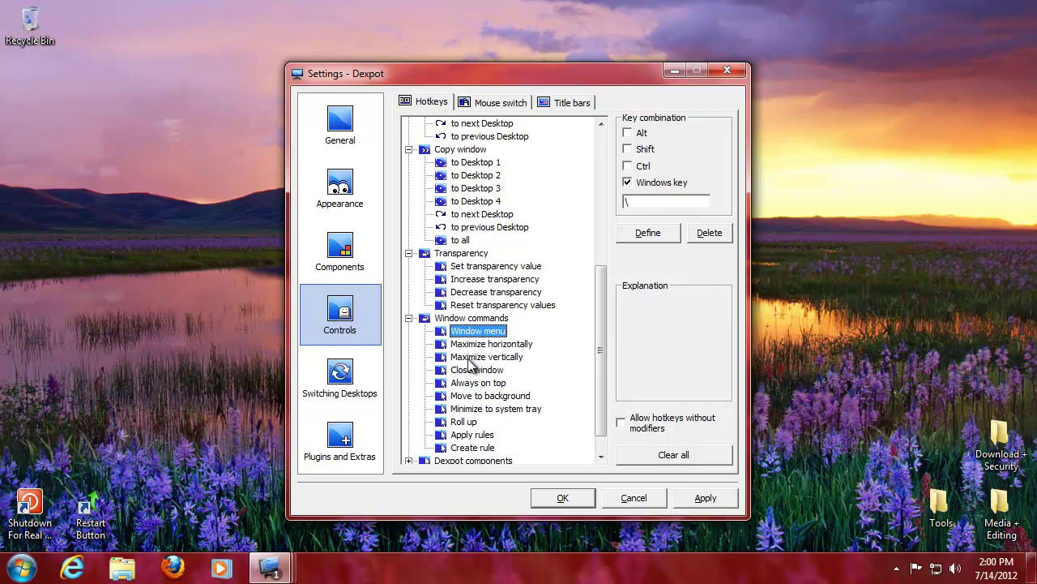
scroll(413, 454, down, 5)
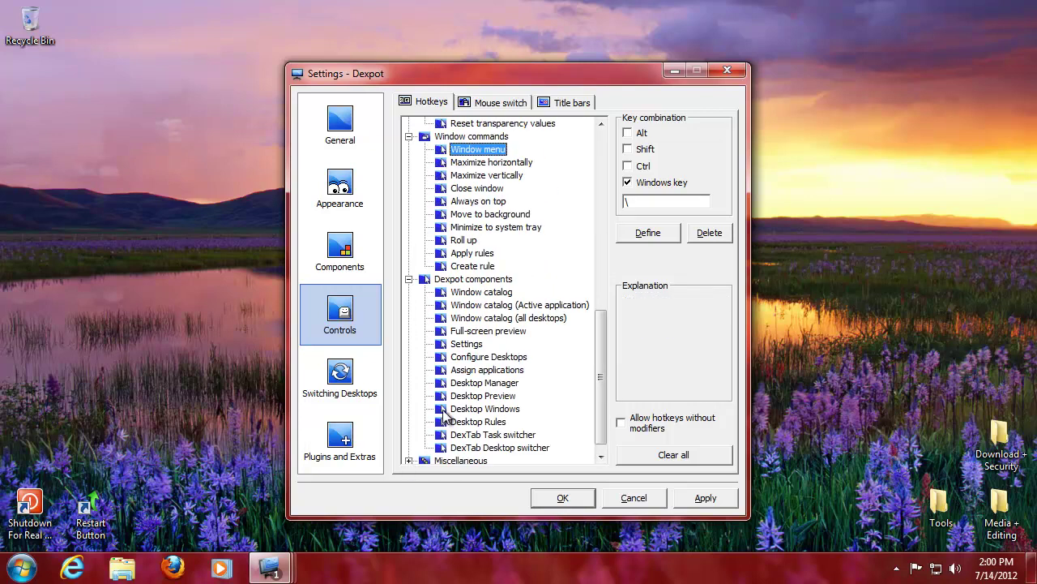
click(475, 279)
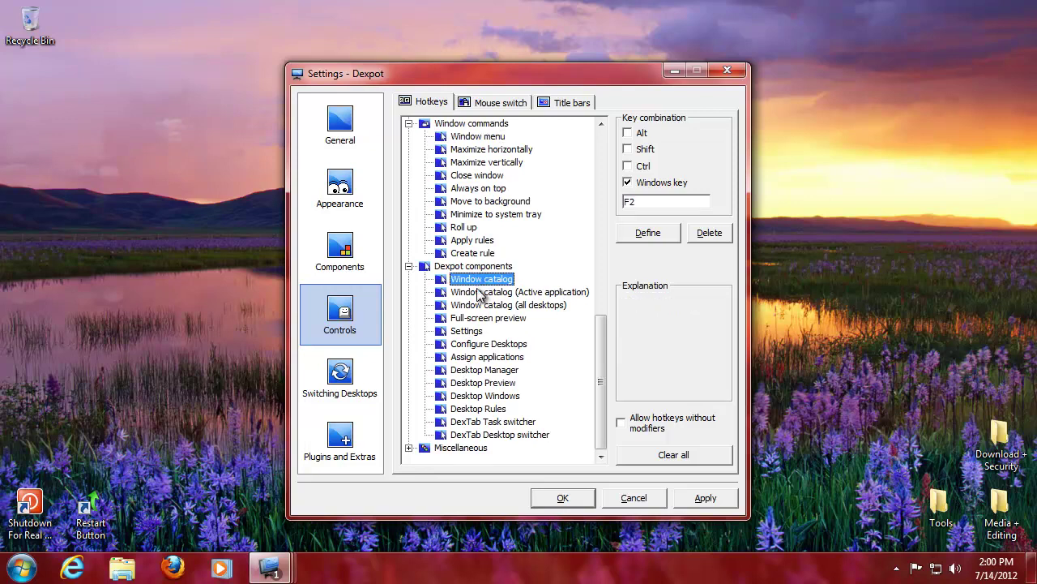
click(480, 292)
click(409, 447)
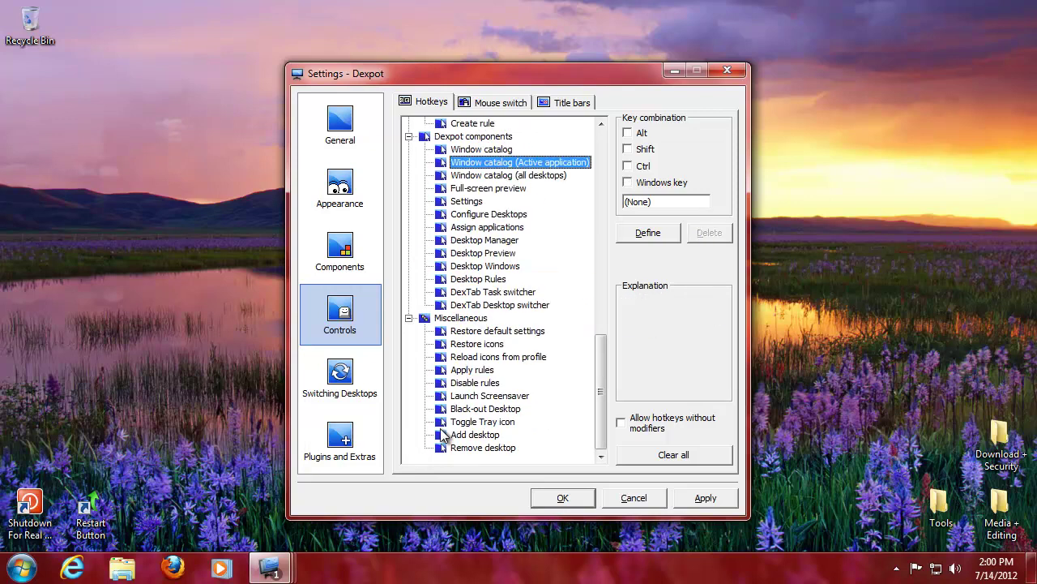
click(479, 330)
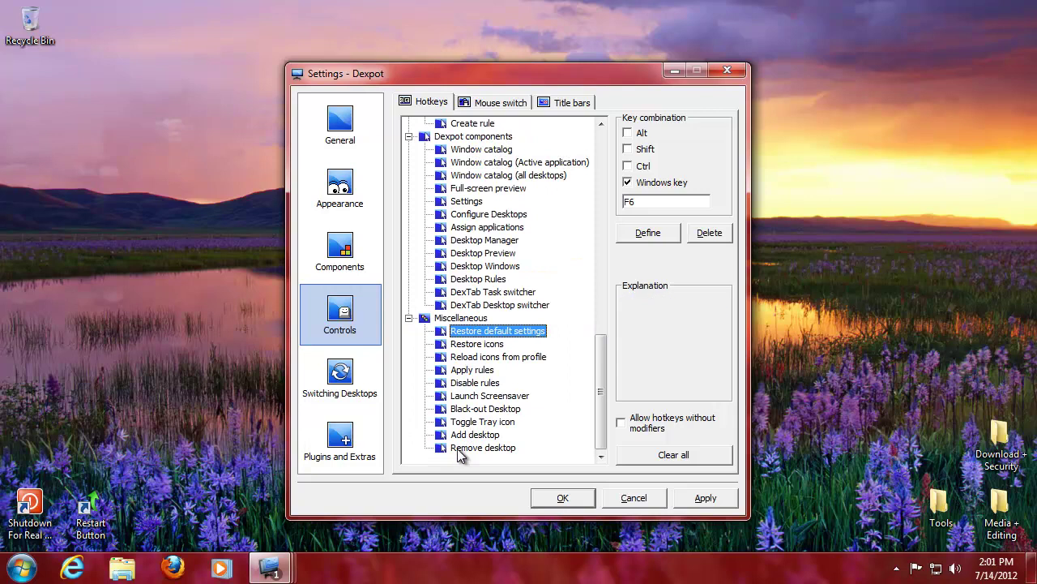
Step: Review the Switching Desktops settings for Desktop elements, Desktop names and Monitors
click(362, 394)
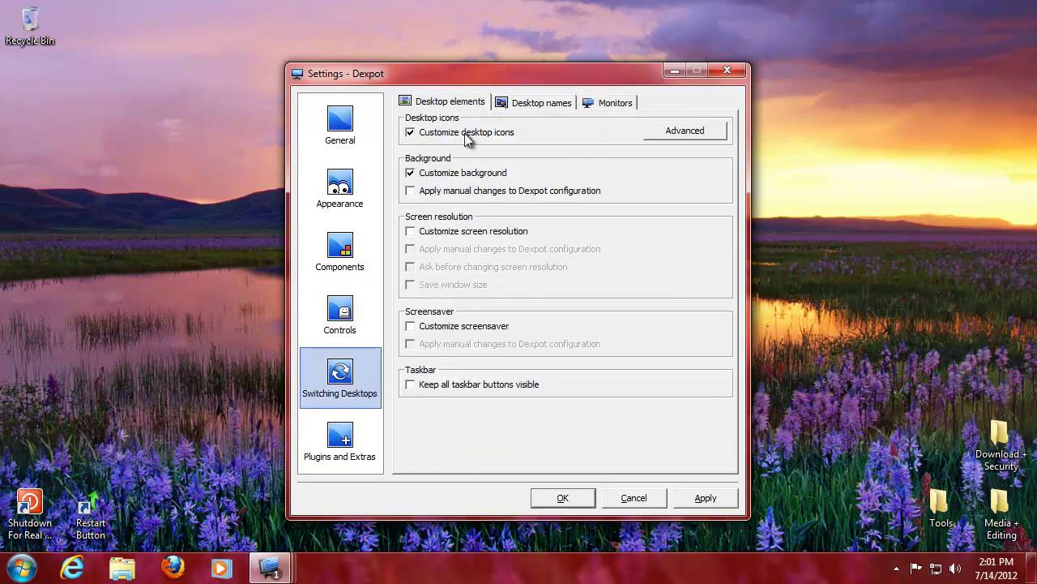
click(538, 105)
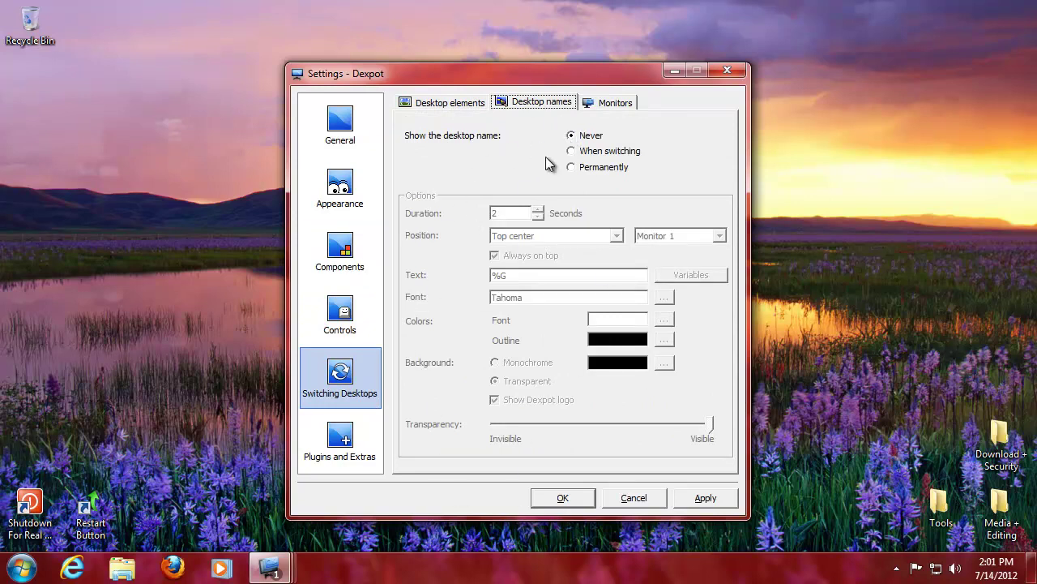
click(450, 103)
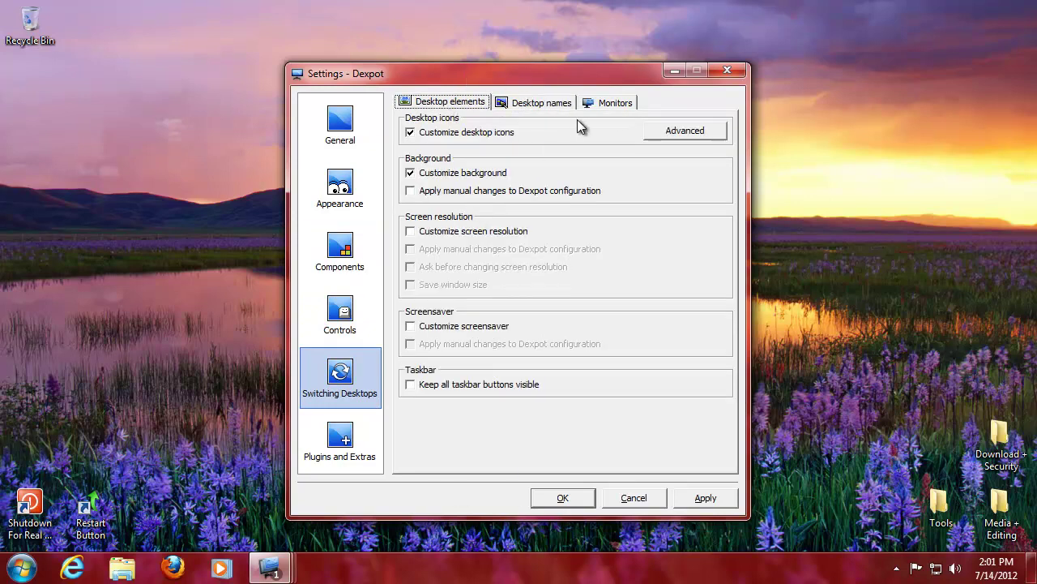
click(610, 103)
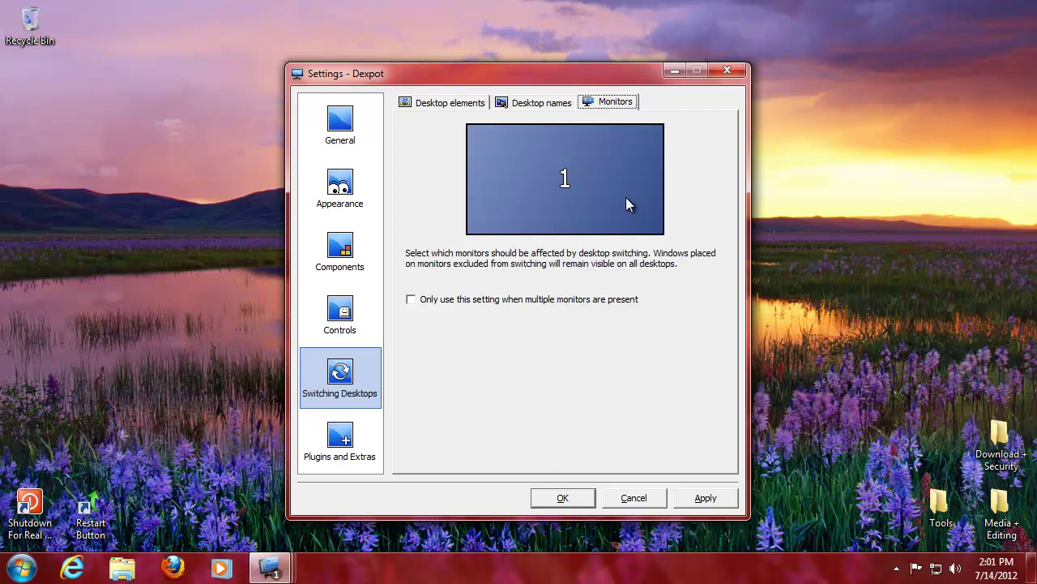
Step: Try showing the desktop name When switching, and restore the Never option
click(545, 102)
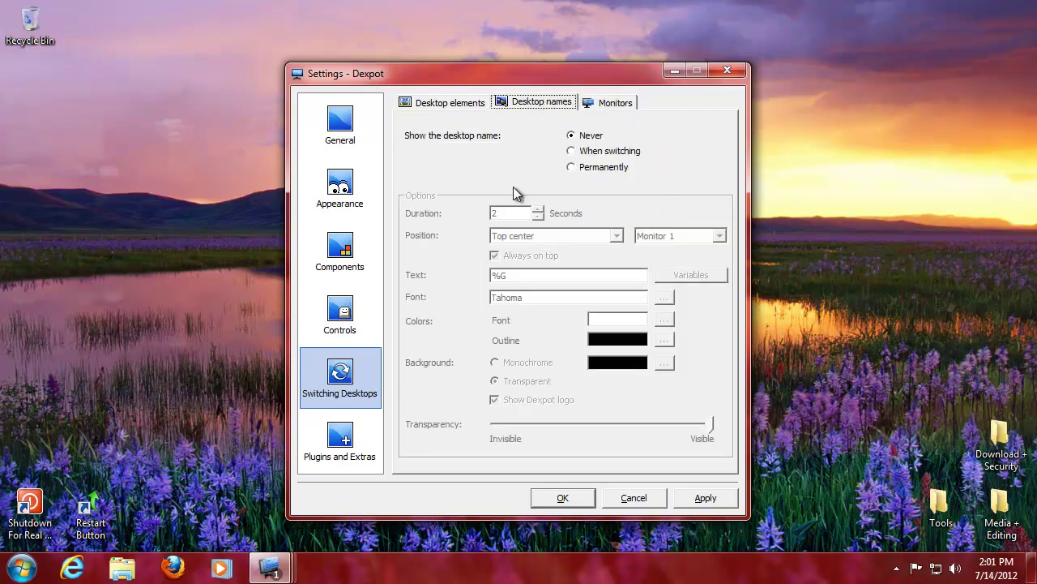
click(573, 154)
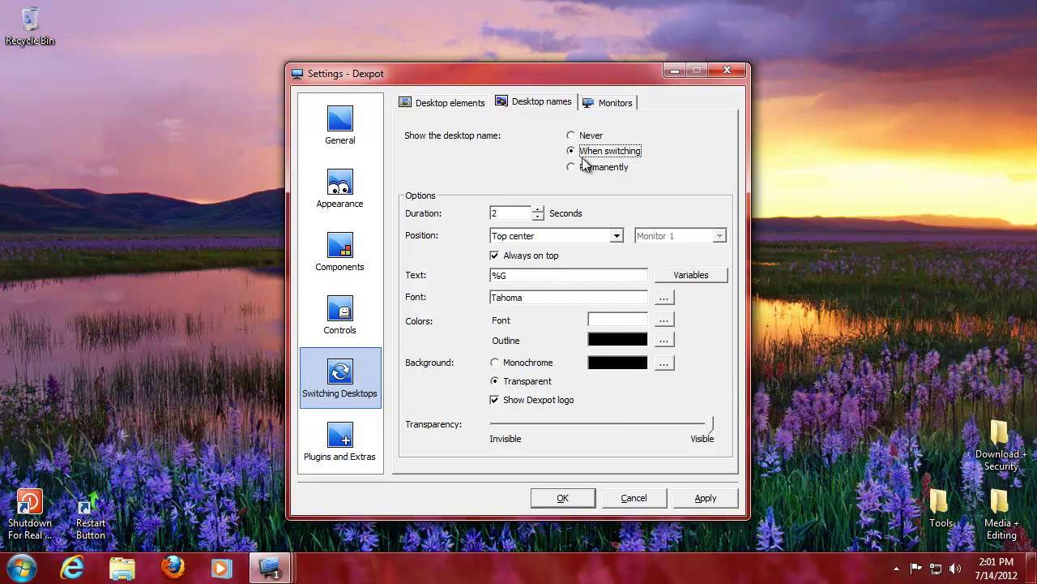
click(574, 139)
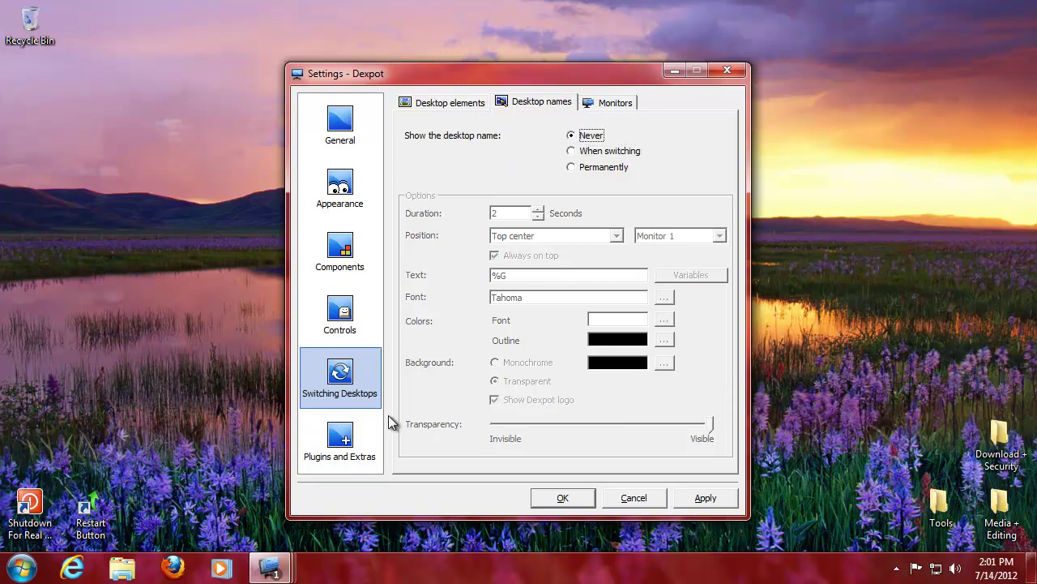
Step: Read the descriptions of the Dexcube, Dexgrid, MouseEvents, SevenDex, Slideshow, Taskbar Pager and Wallpaper Clock plugins
click(374, 438)
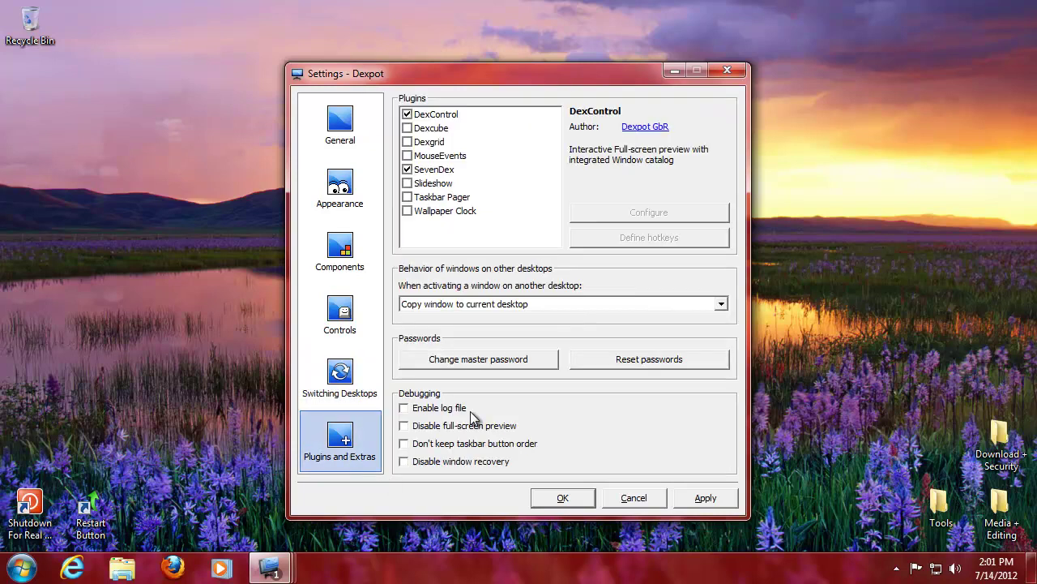
click(438, 130)
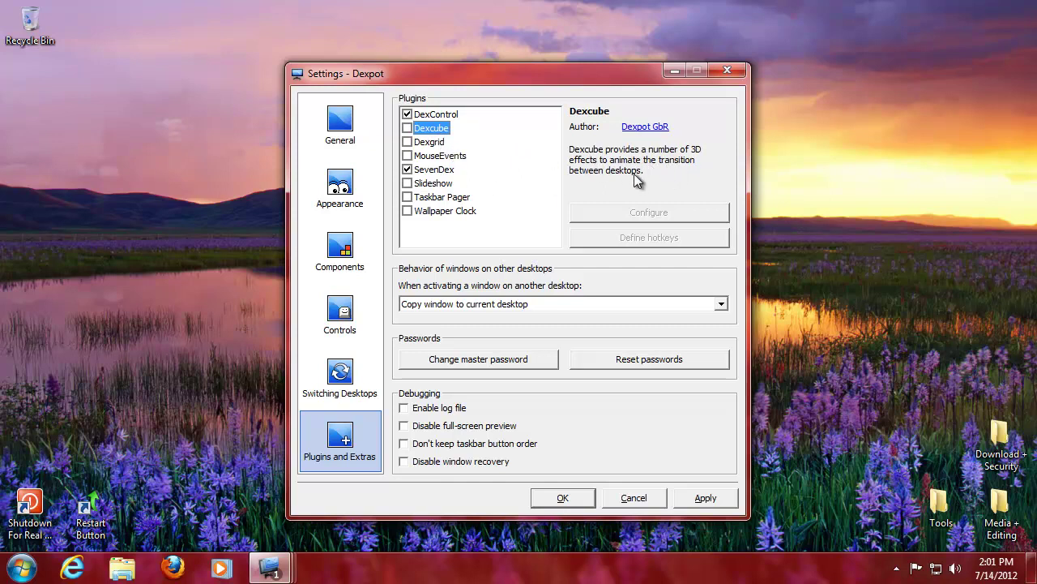
click(426, 145)
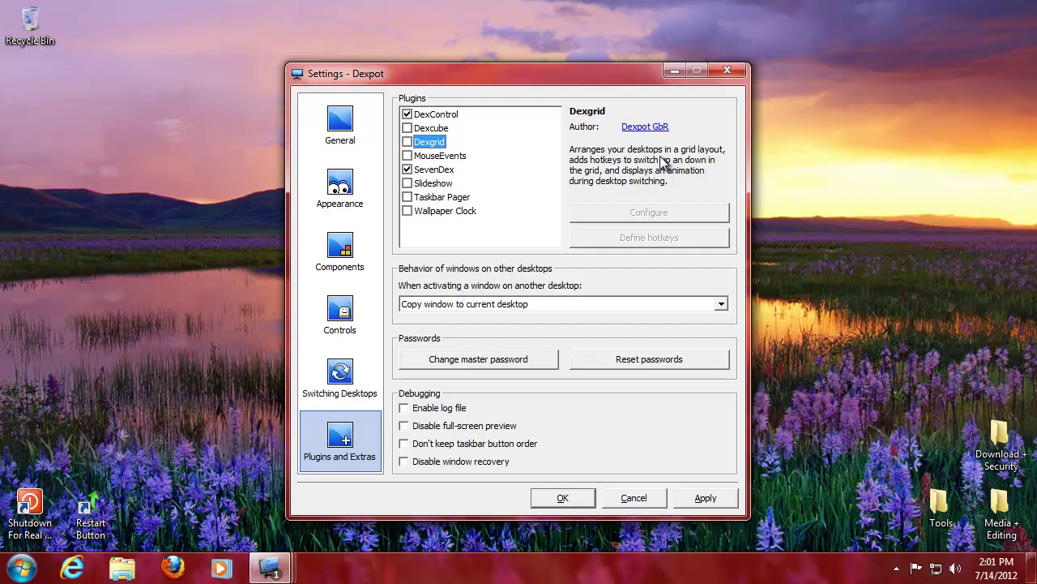
click(478, 156)
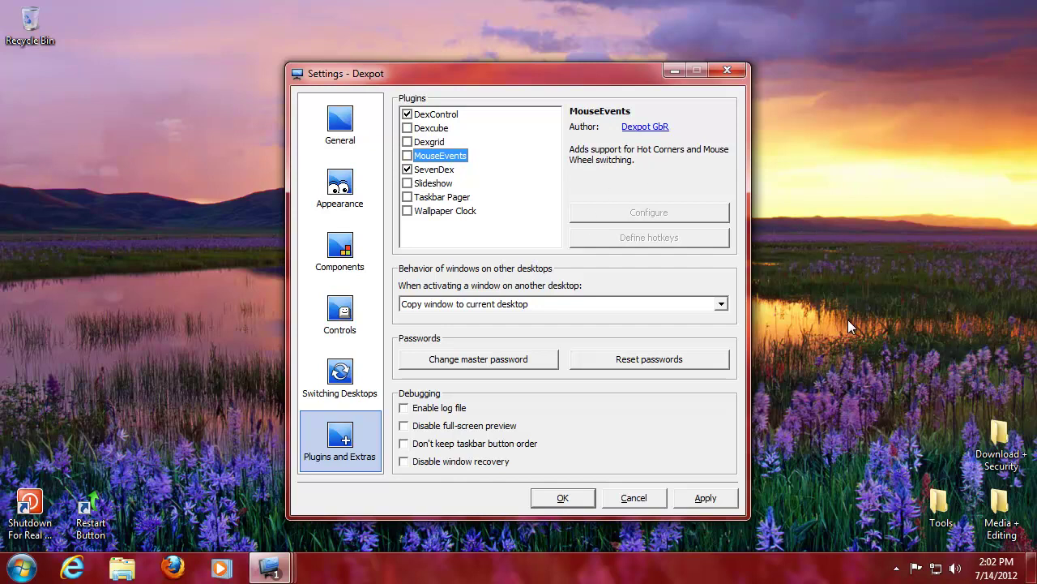
click(447, 170)
click(440, 185)
click(452, 170)
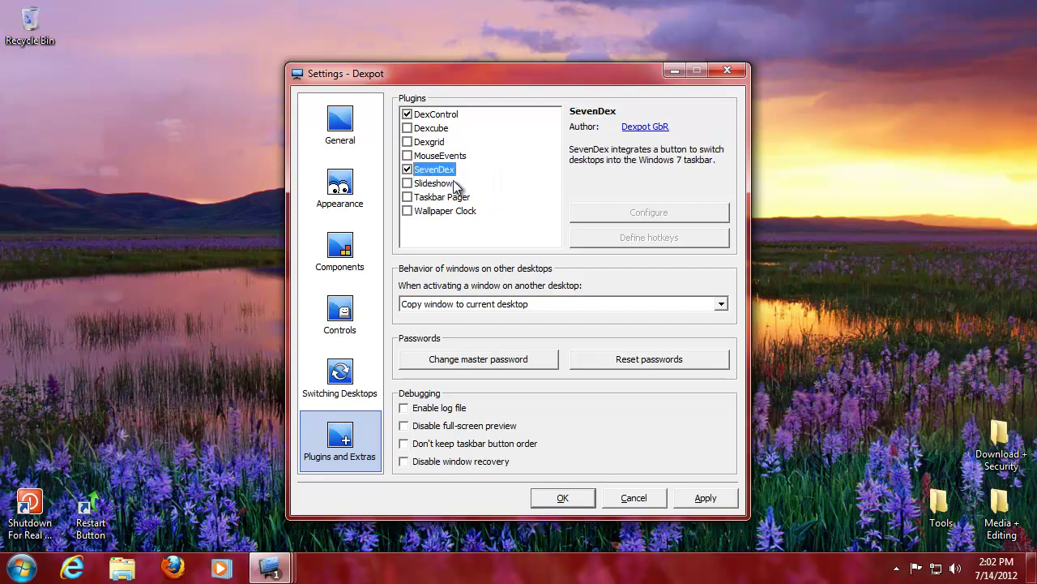
click(457, 186)
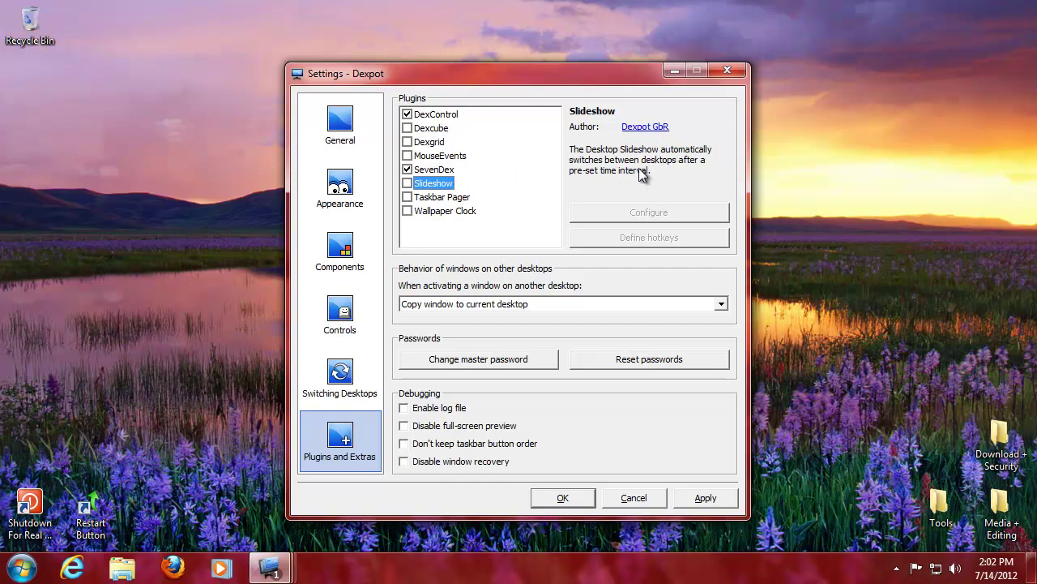
click(440, 200)
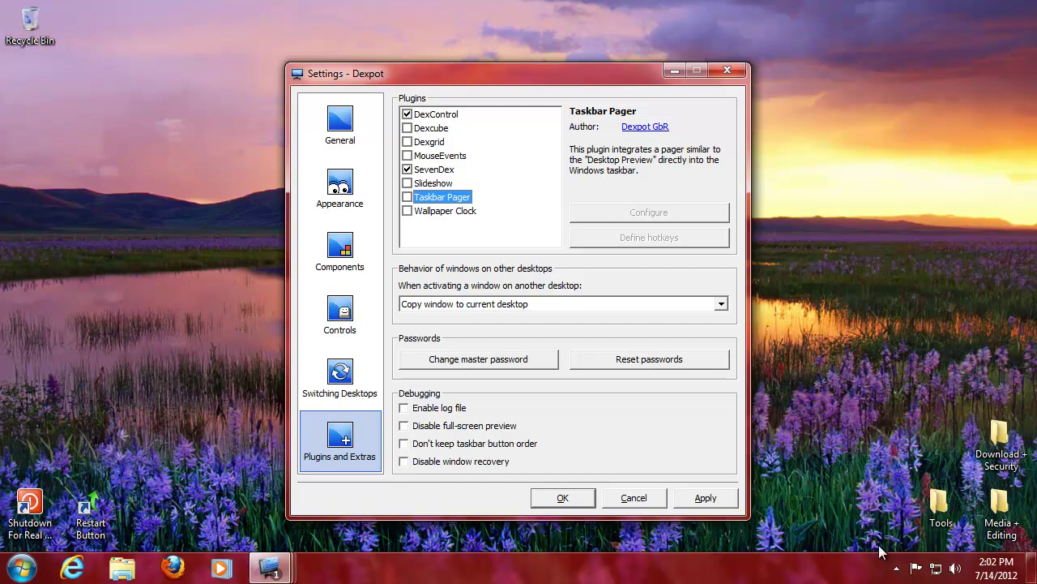
click(476, 210)
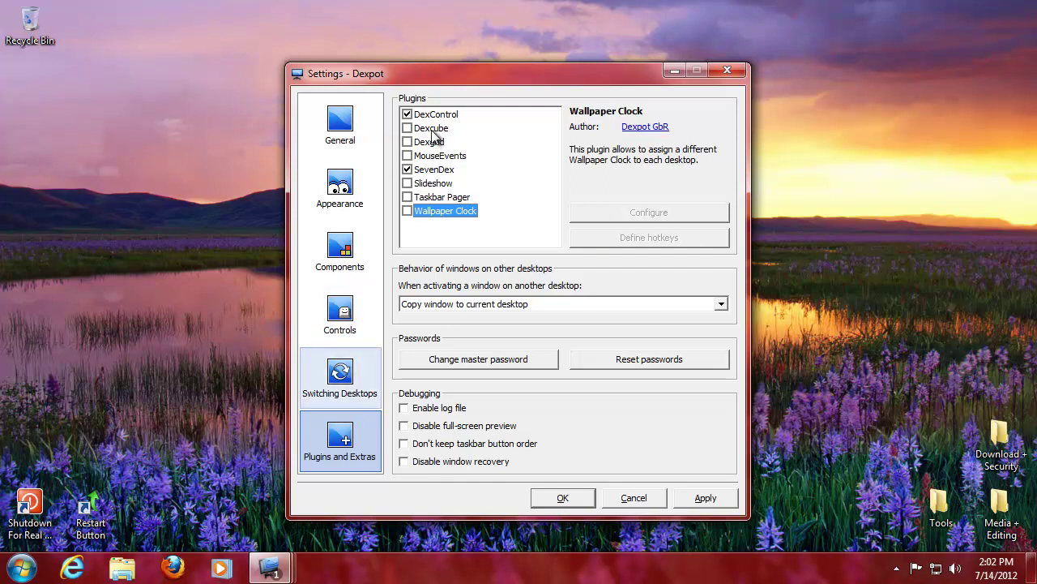
Step: Enable the MouseEvents plugin and assign Aero Flip 3D to its Top right hot corner
click(438, 155)
click(407, 155)
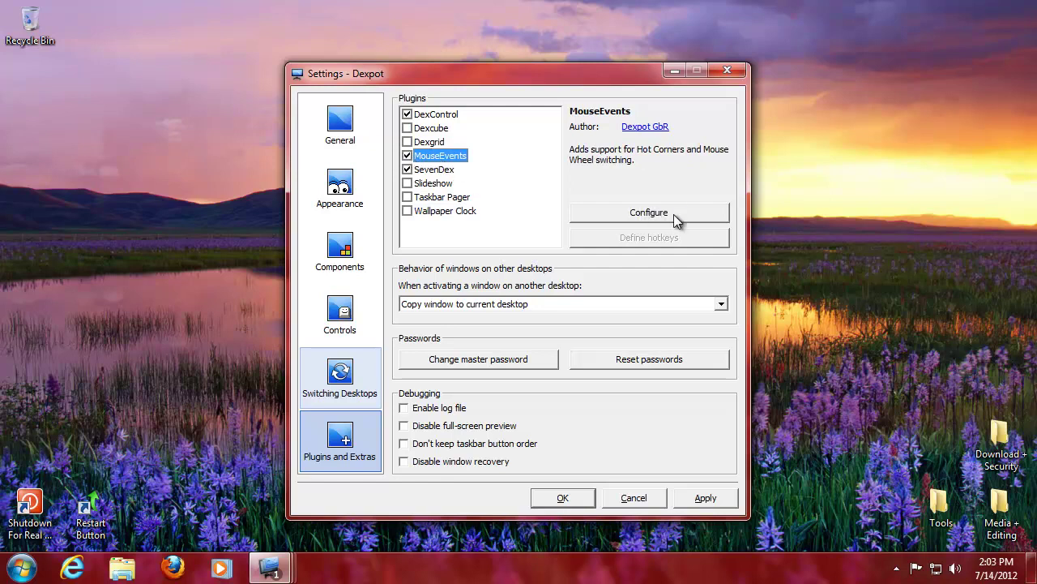
click(642, 214)
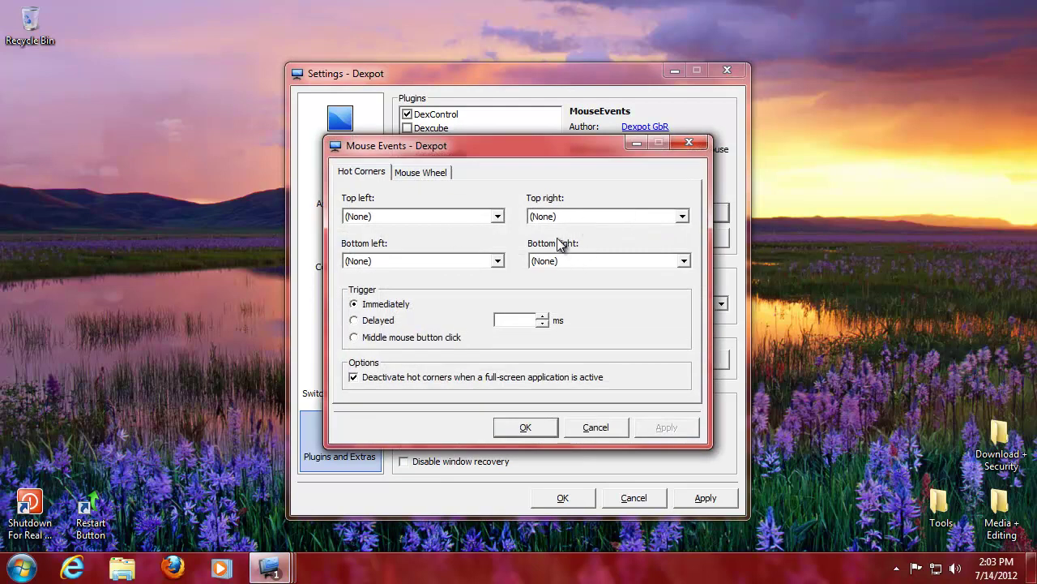
click(594, 216)
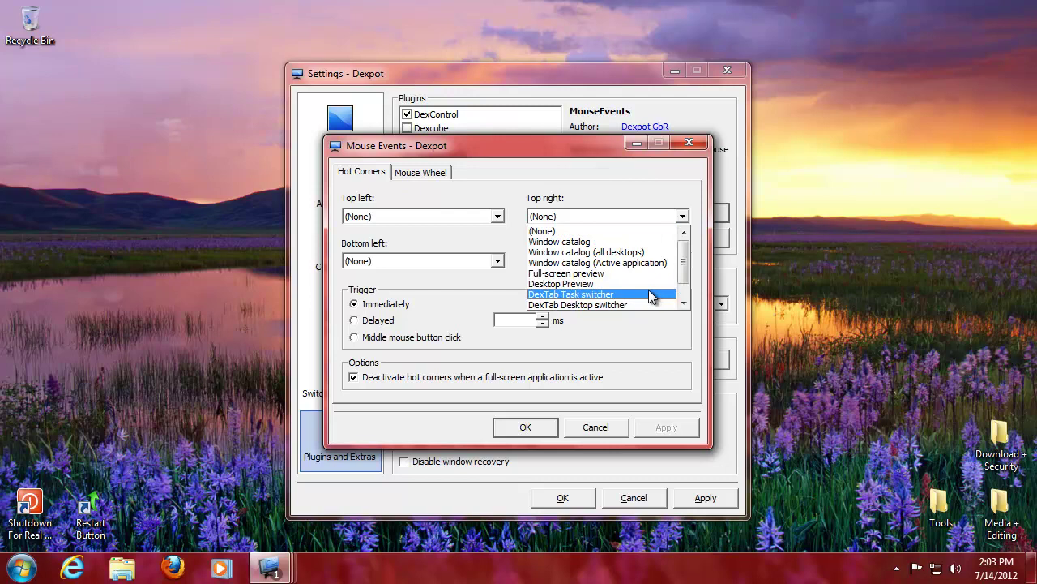
scroll(651, 298, down, 1)
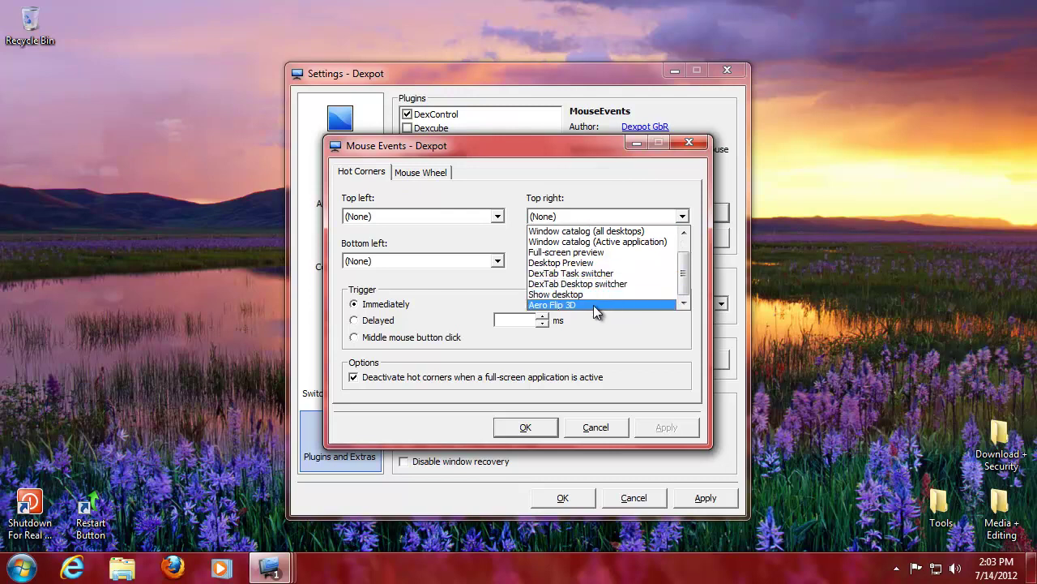
click(593, 305)
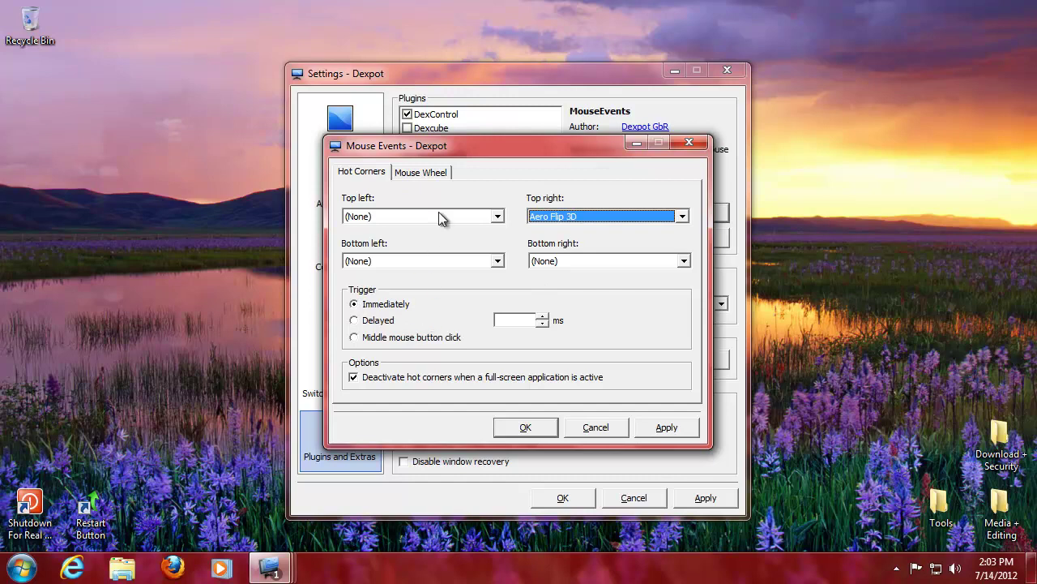
Step: Enable mouse wheel desktop switching with the Vertical wheel type, keep Alt and Ctrl as trigger keys, and save the MouseEvents configuration
click(438, 173)
click(372, 203)
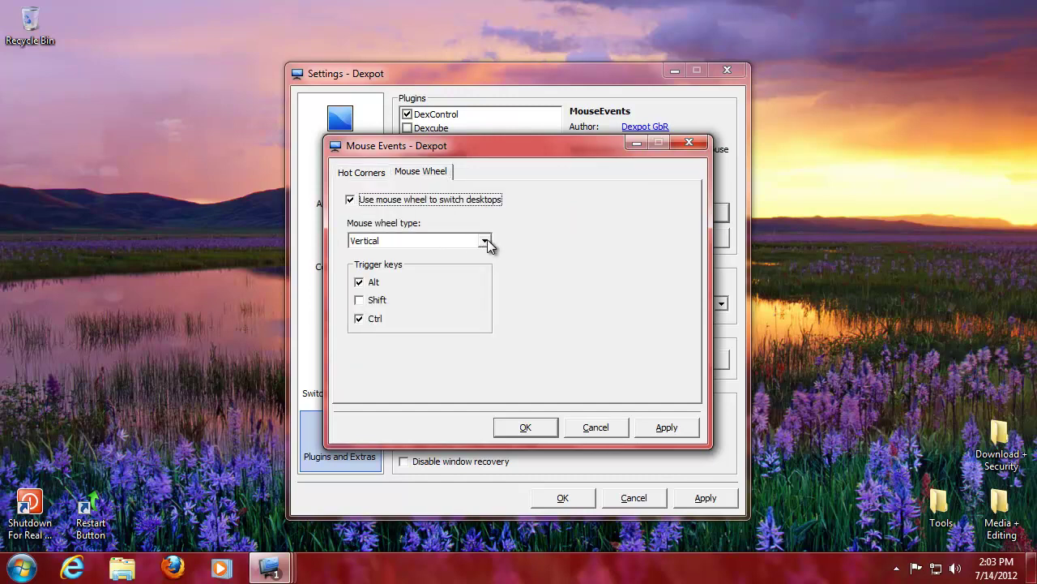
click(488, 240)
click(487, 240)
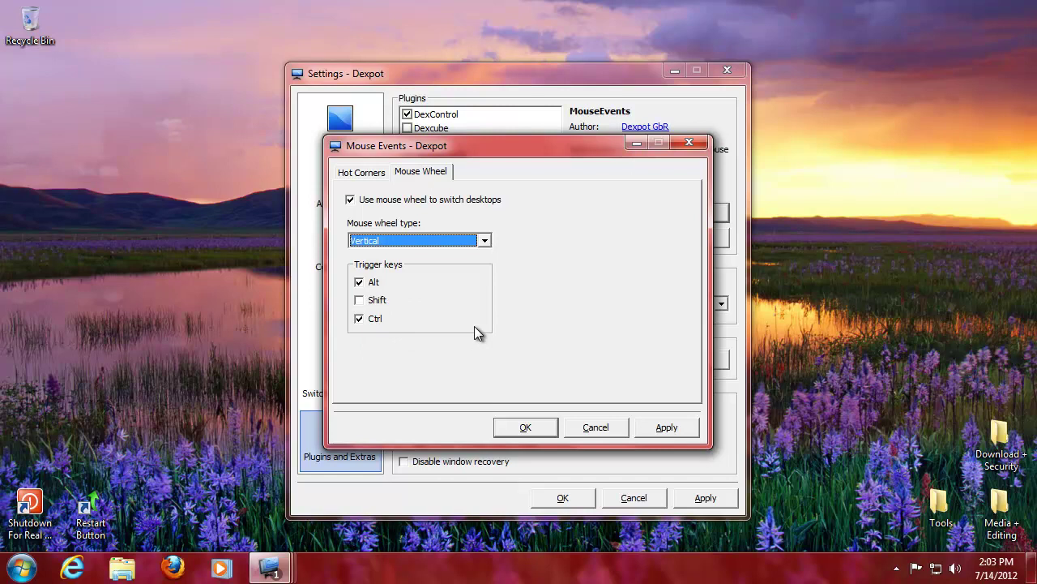
click(656, 429)
click(501, 429)
Step: Apply the Dexpot settings and allow autodex.exe to make changes to the computer
click(702, 499)
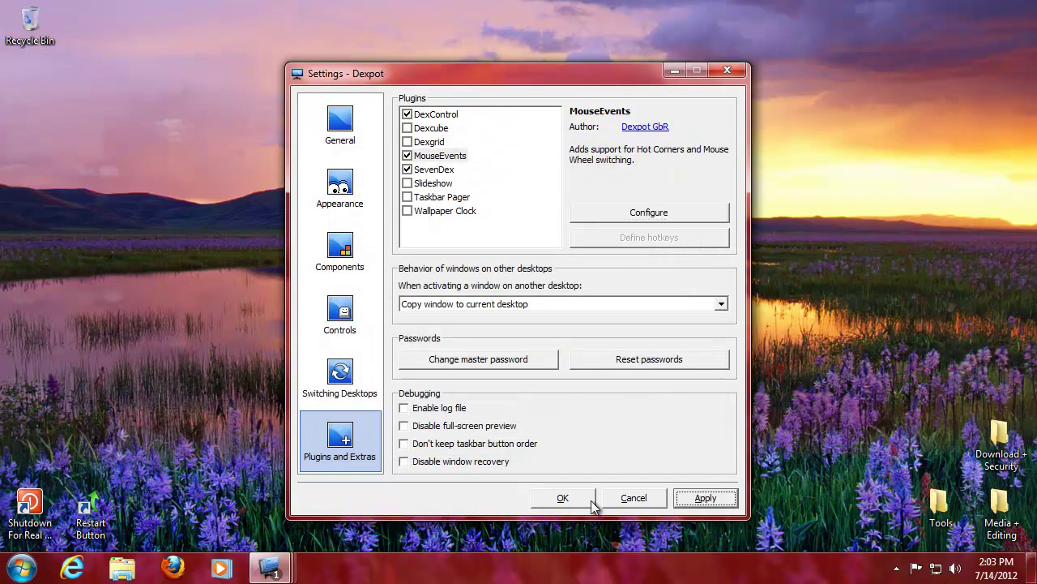
click(565, 499)
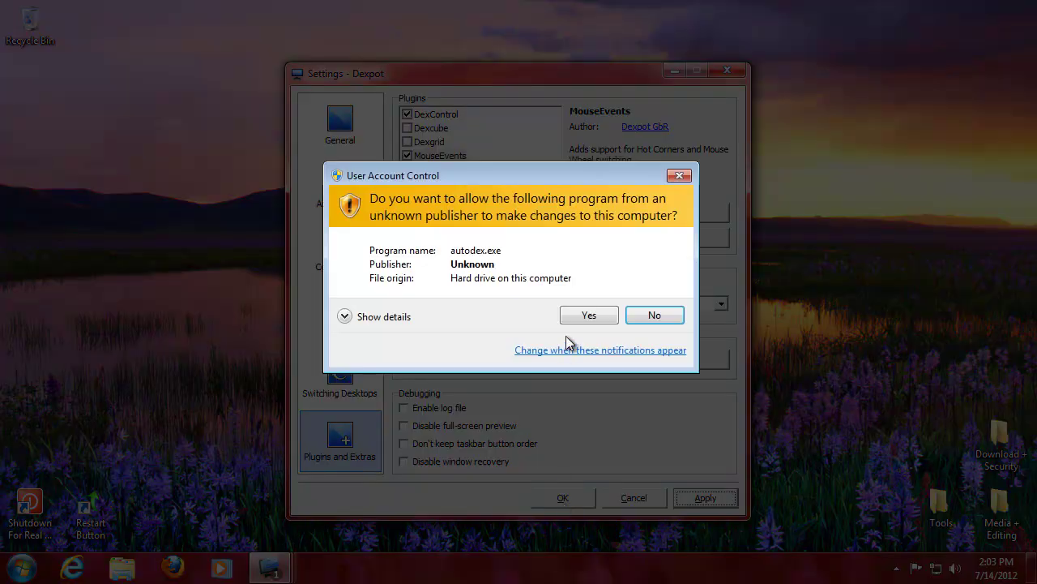
click(577, 318)
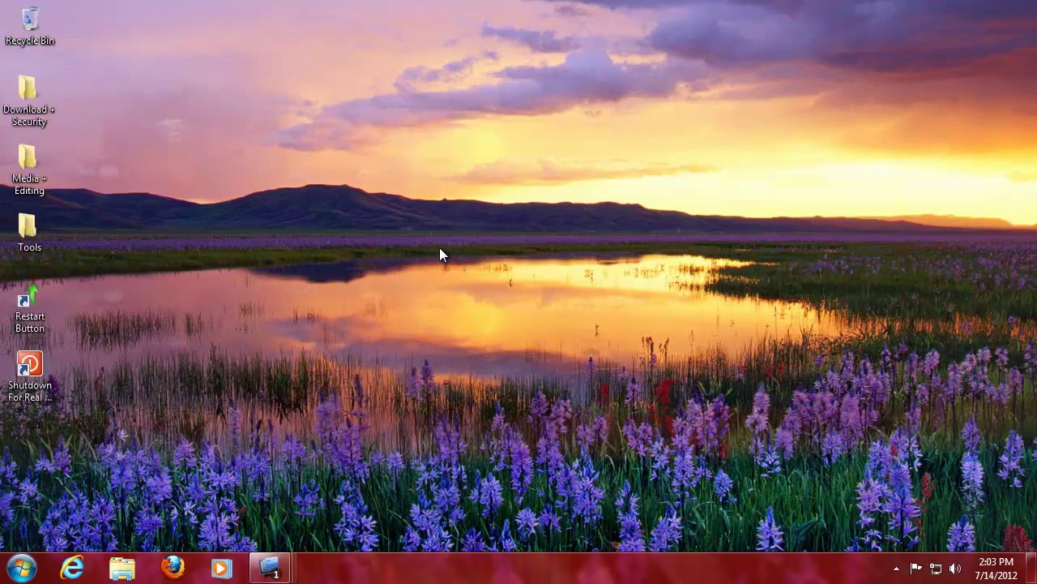
Step: Move the Restart Button and Shutdown For Real shortcuts side by side into the lower-left corner of the desktop
drag(116, 276, 122, 453)
click(65, 315)
click(37, 306)
drag(37, 306, 117, 495)
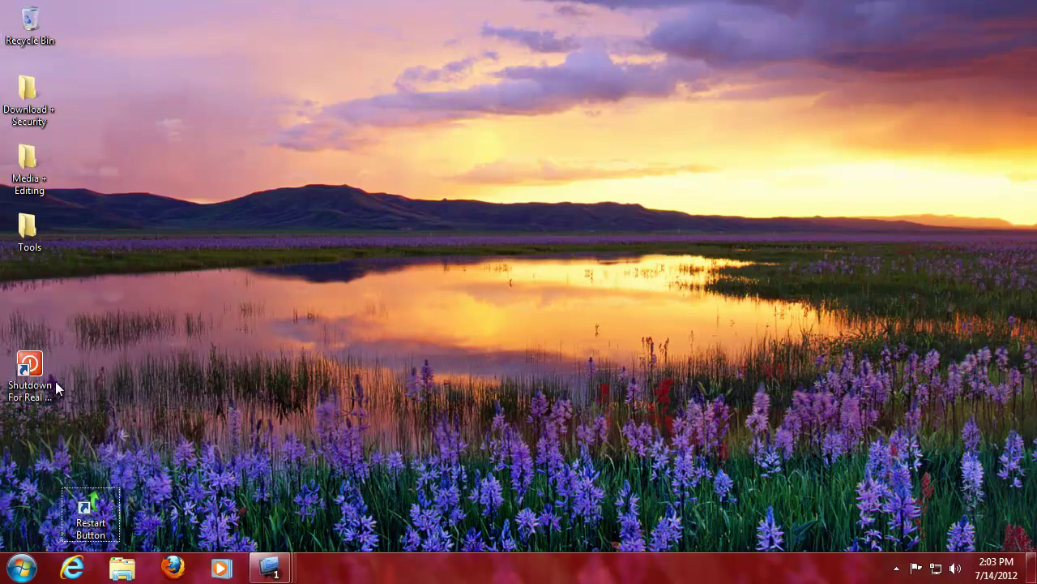
drag(35, 390, 38, 525)
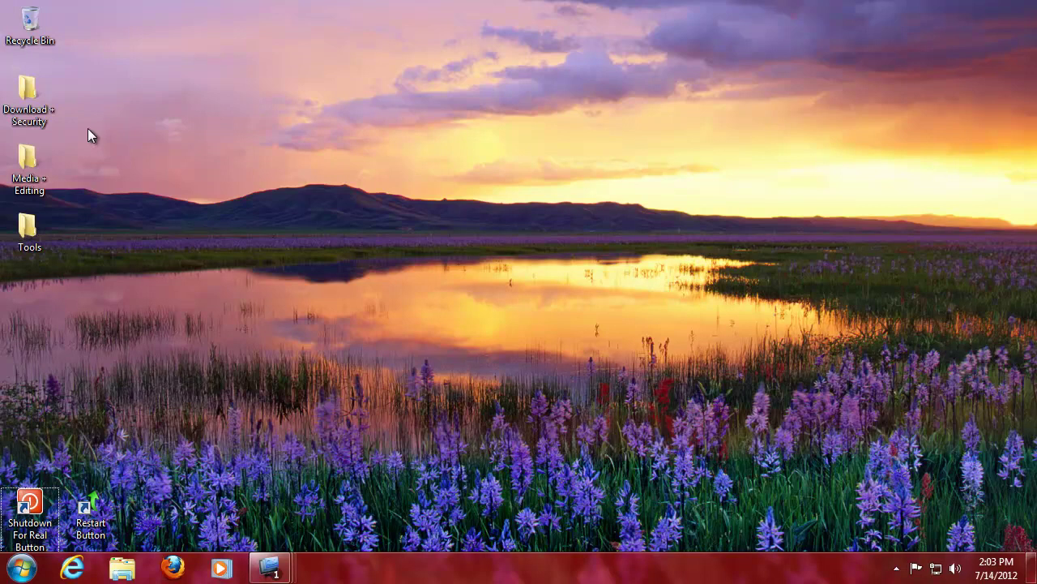
Step: Group the Download + Security, Media + Editing and Tools folders in the lower-right corner of the desktop
drag(95, 91, 960, 381)
click(937, 503)
drag(938, 502, 879, 504)
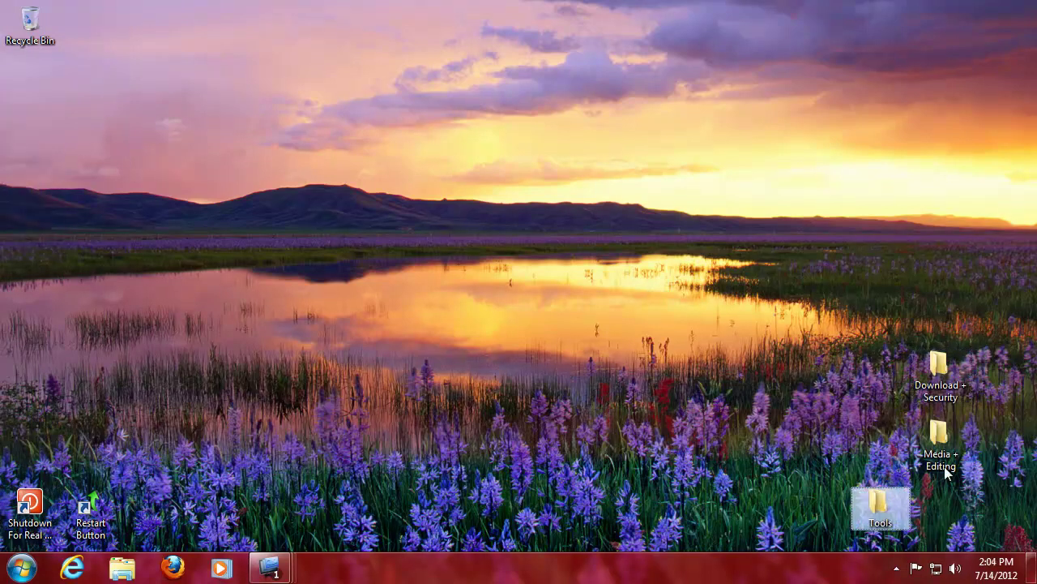
drag(939, 446, 975, 506)
drag(945, 466, 942, 510)
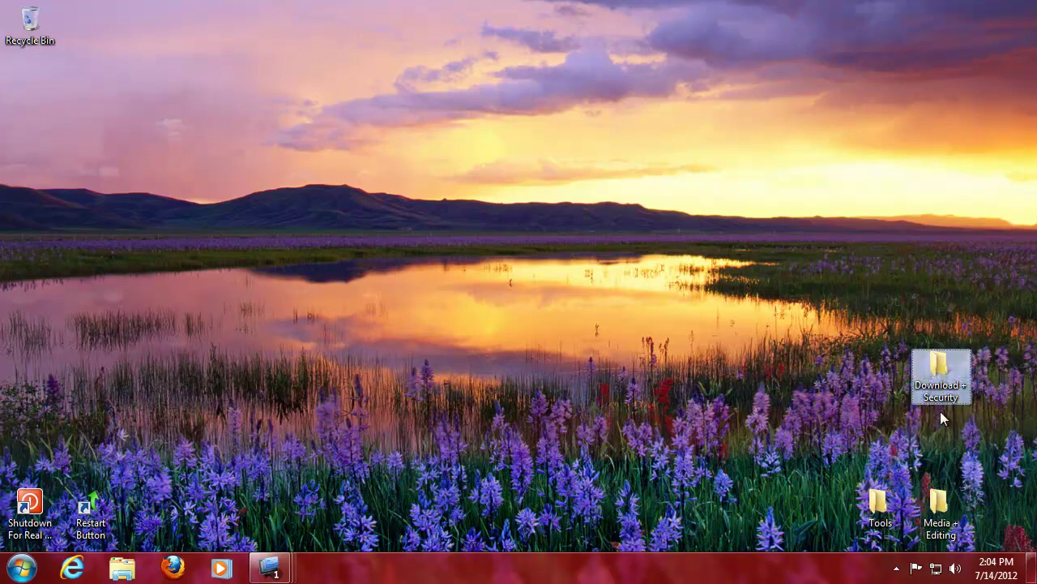
drag(940, 406, 921, 440)
drag(847, 423, 969, 446)
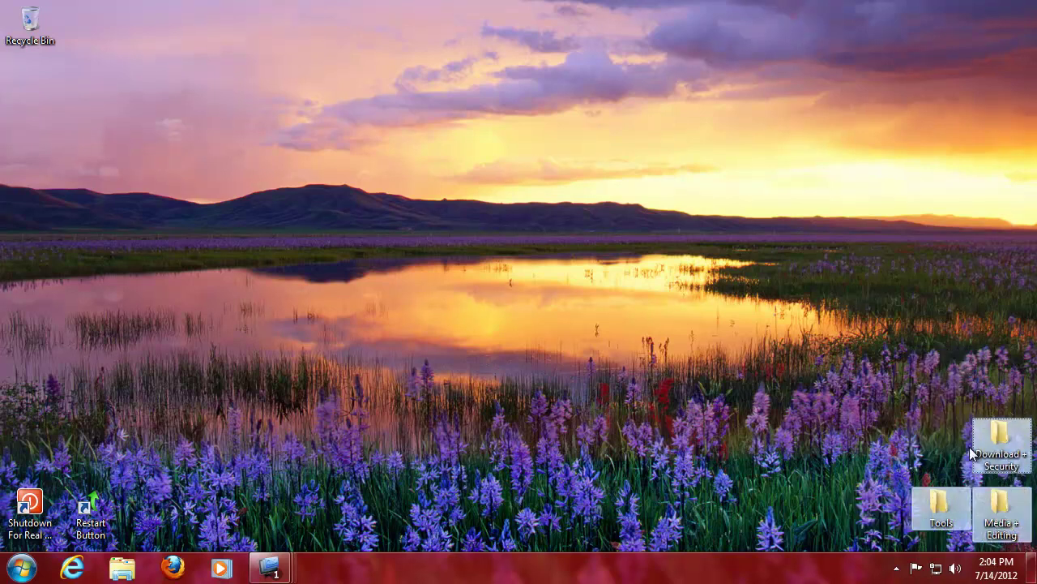
click(302, 212)
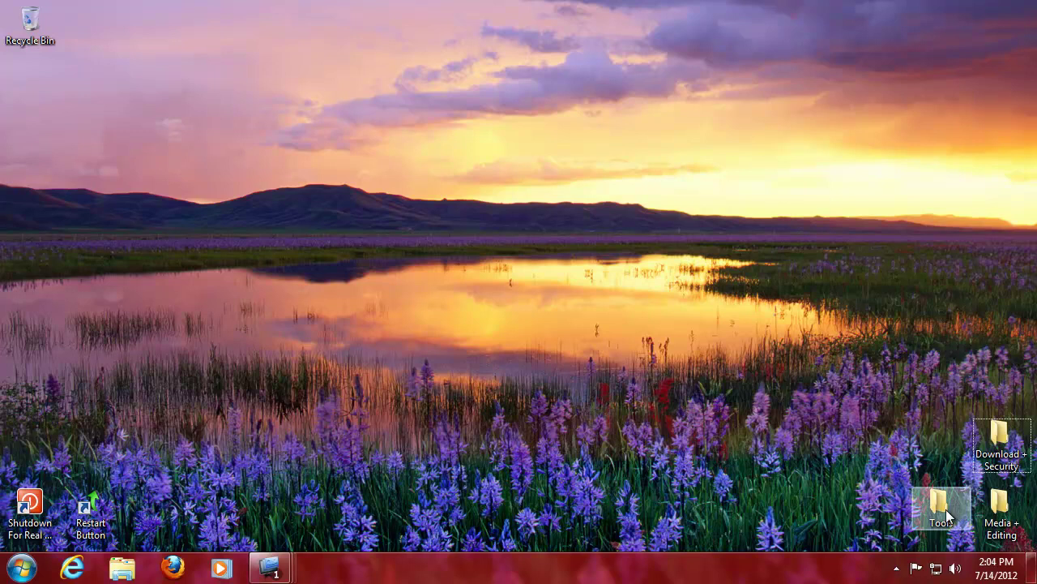
Step: Turn off deactivating hot corners during full-screen applications in the MouseEvents configuration, and save the Dexpot settings
click(896, 568)
right_click(878, 490)
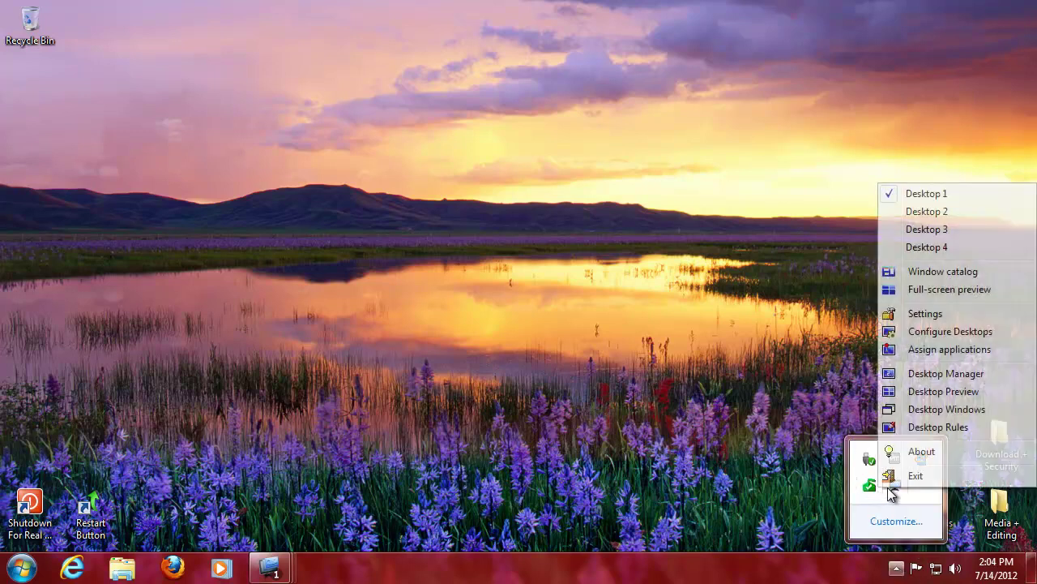
click(932, 316)
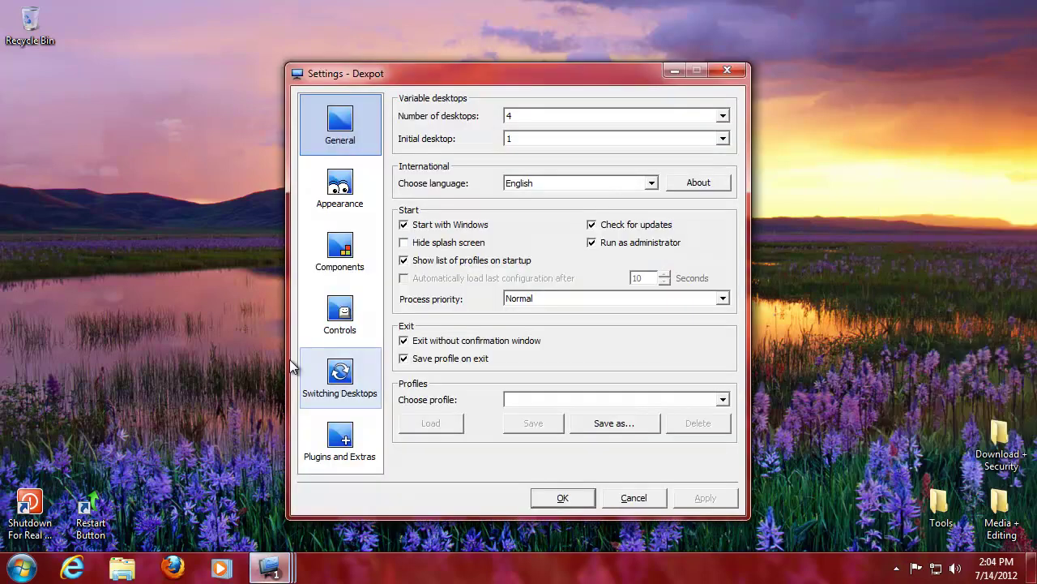
click(341, 434)
click(450, 158)
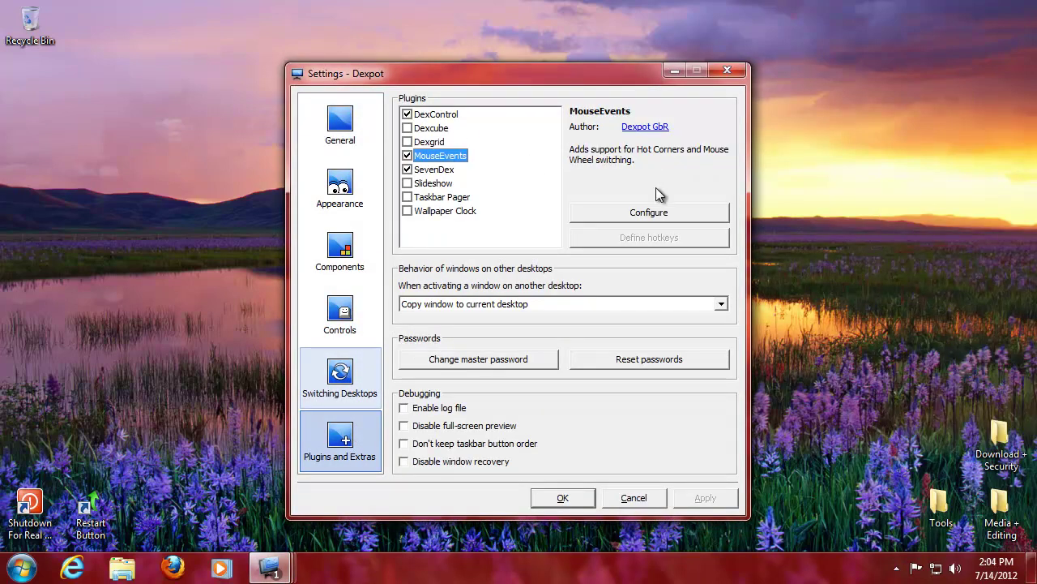
click(663, 213)
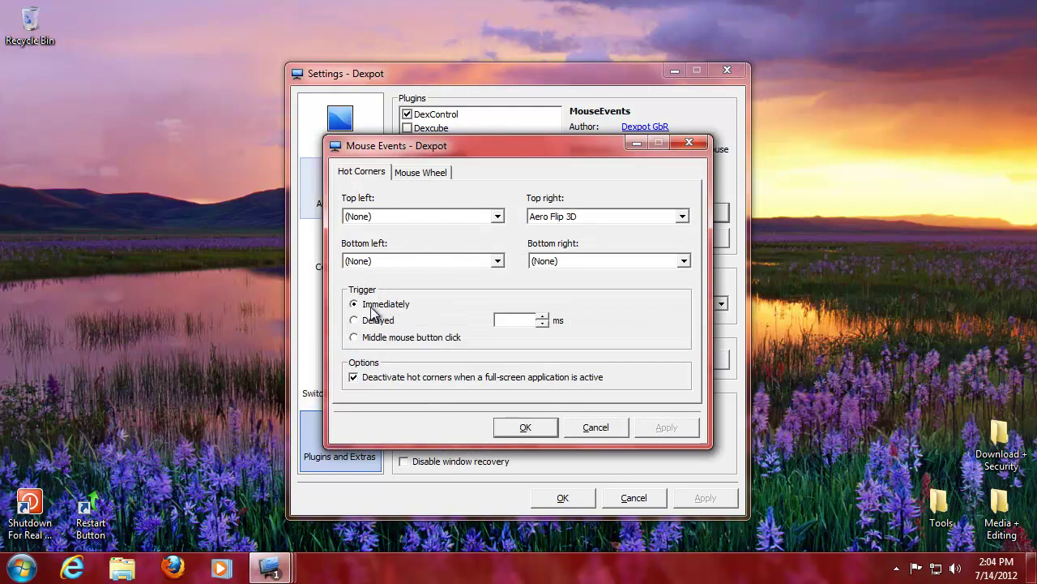
click(395, 381)
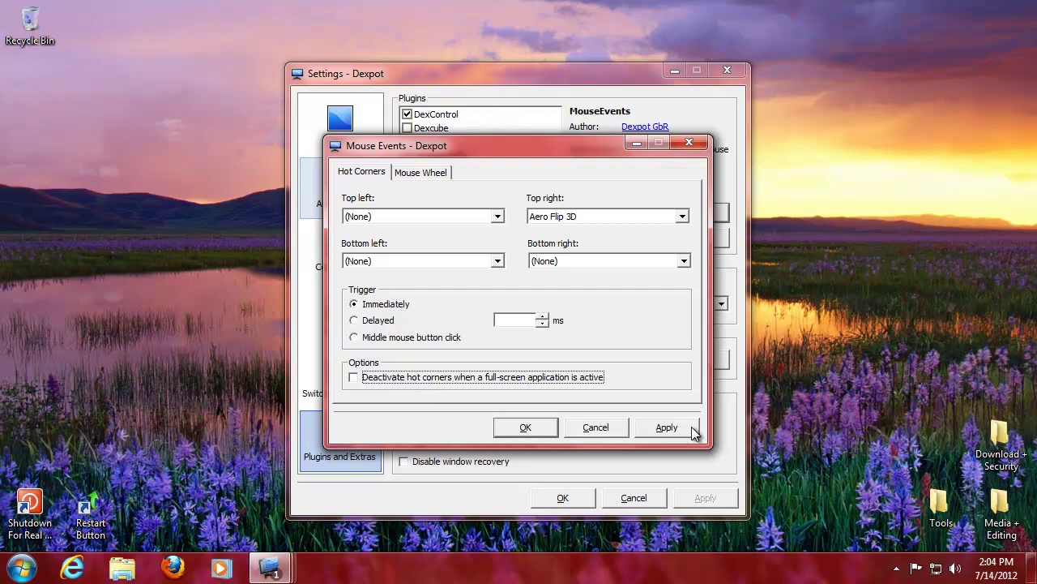
click(689, 429)
click(516, 433)
click(561, 497)
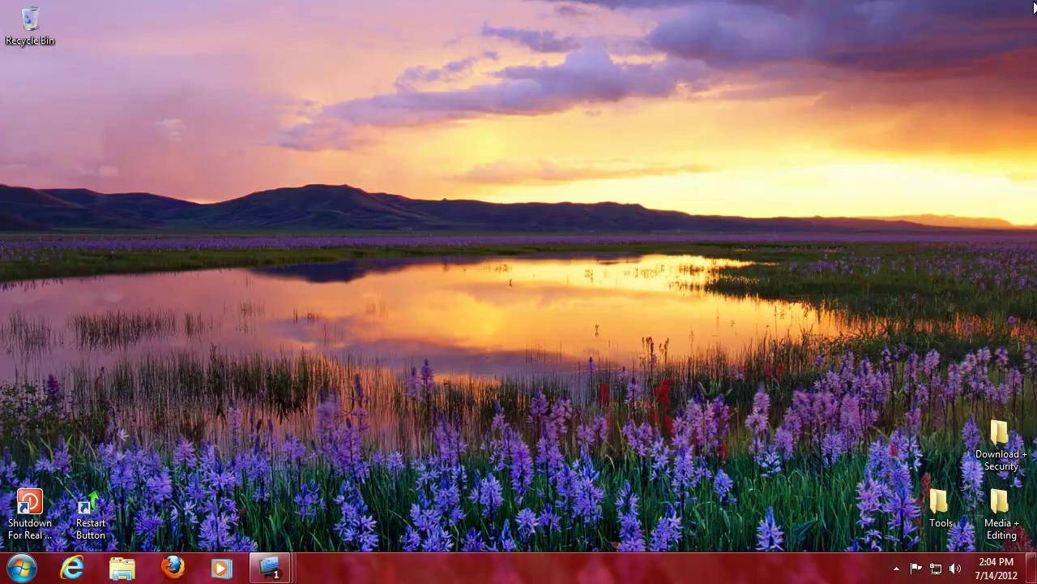
Step: Reopen the MouseEvents configuration and change the Top right hot corner to DexTab Desktop switcher
click(896, 567)
right_click(895, 485)
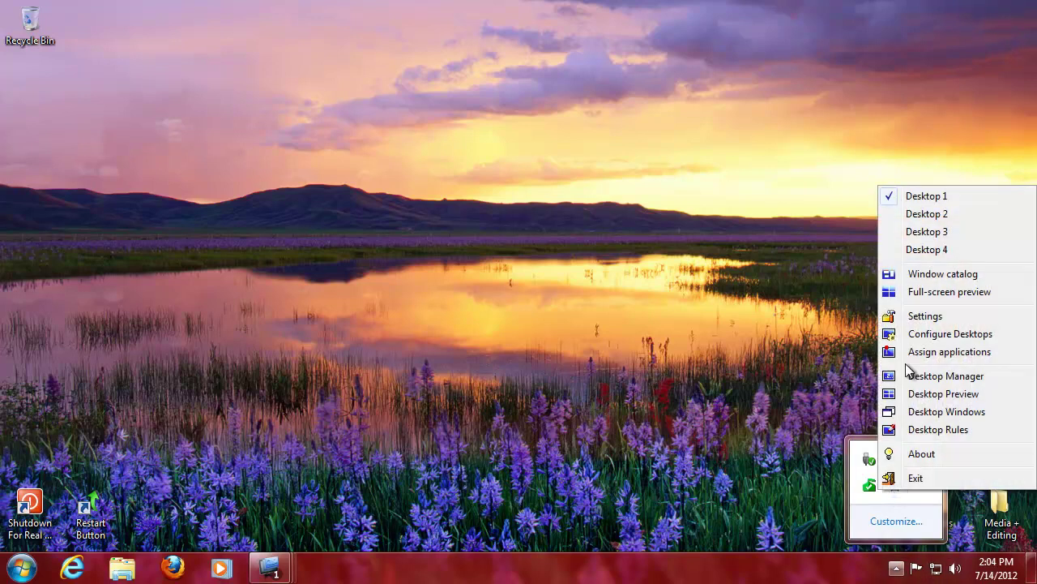
click(920, 316)
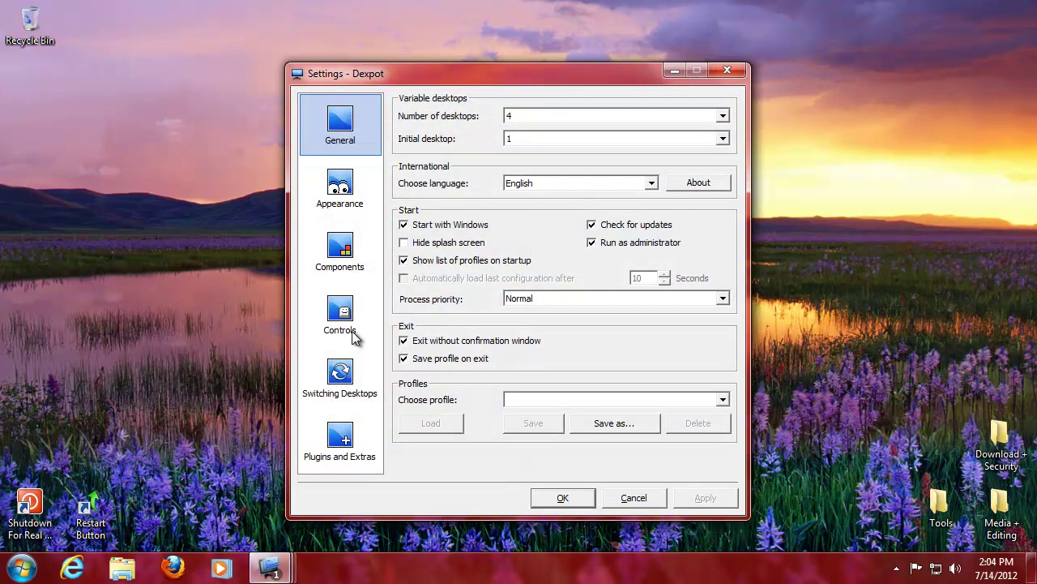
click(340, 441)
click(466, 155)
click(672, 212)
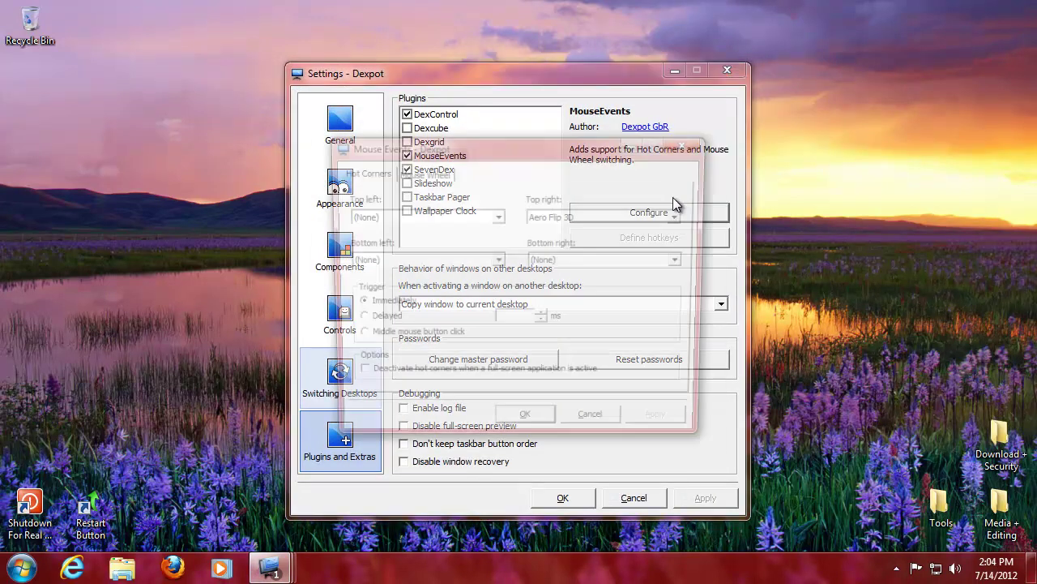
click(672, 217)
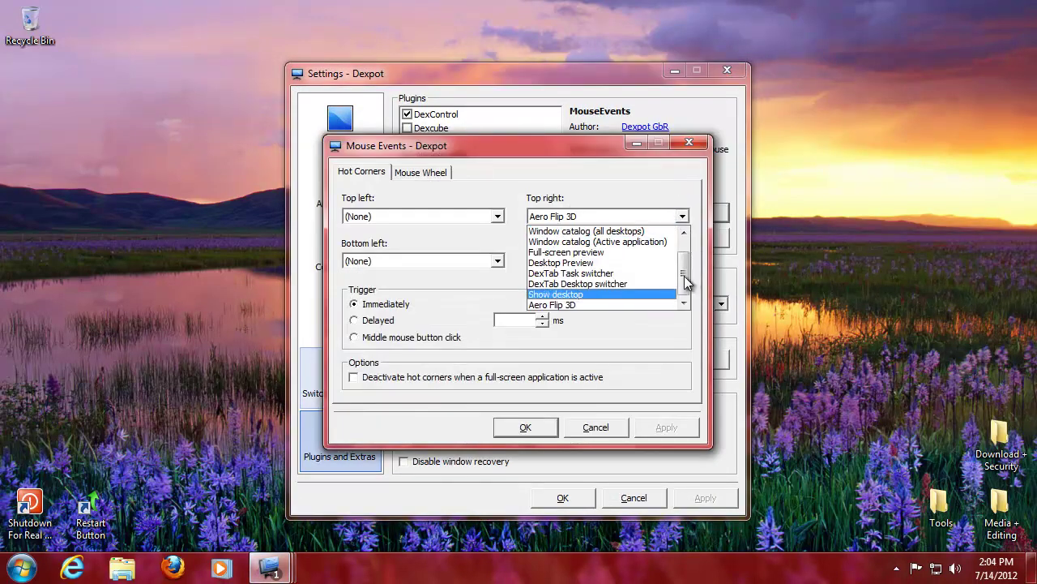
click(567, 285)
click(525, 427)
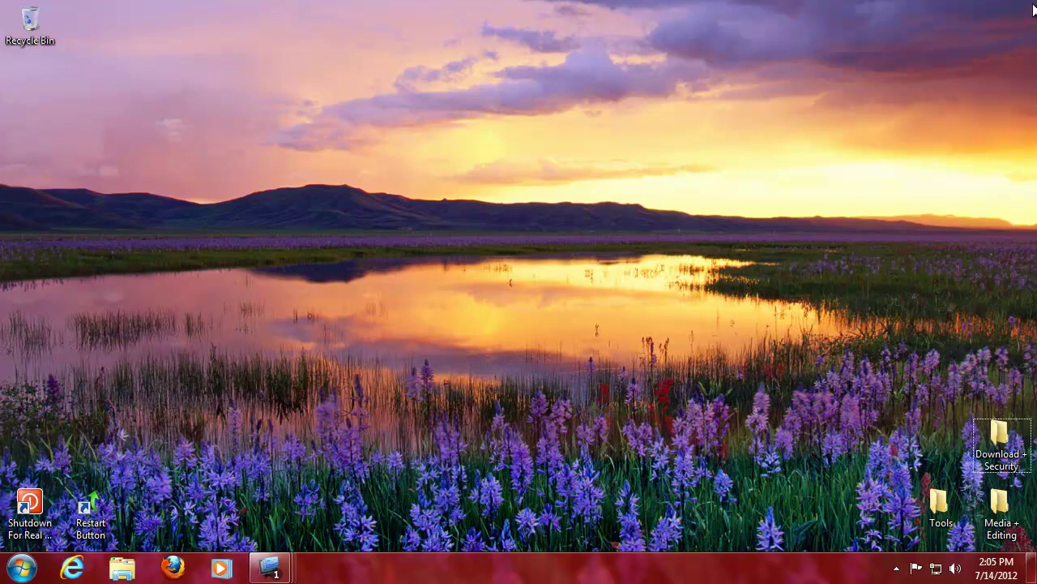
Step: Disable the MouseEvents plugin in the Dexpot settings and save the change
click(897, 567)
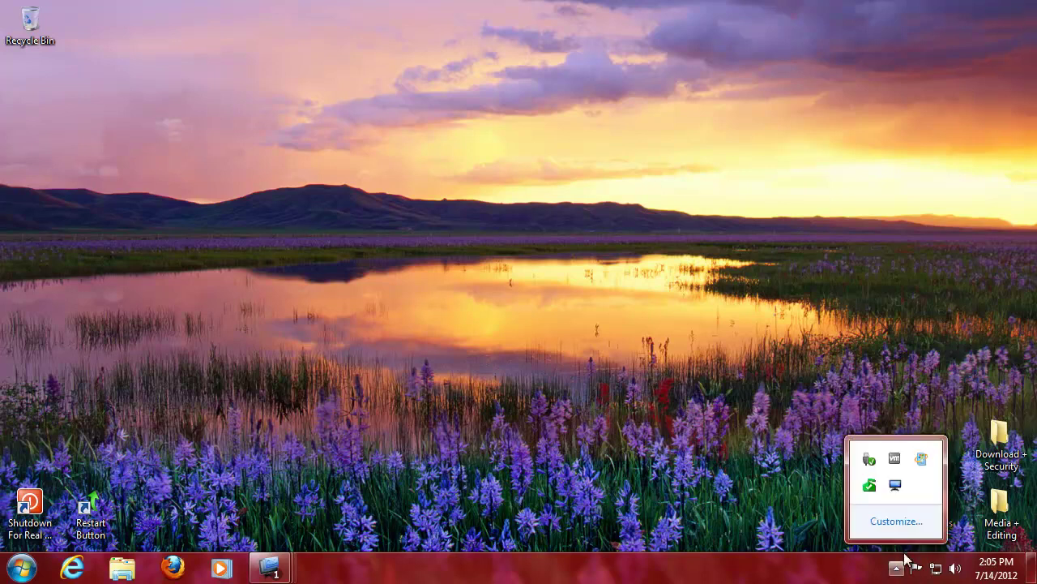
right_click(895, 486)
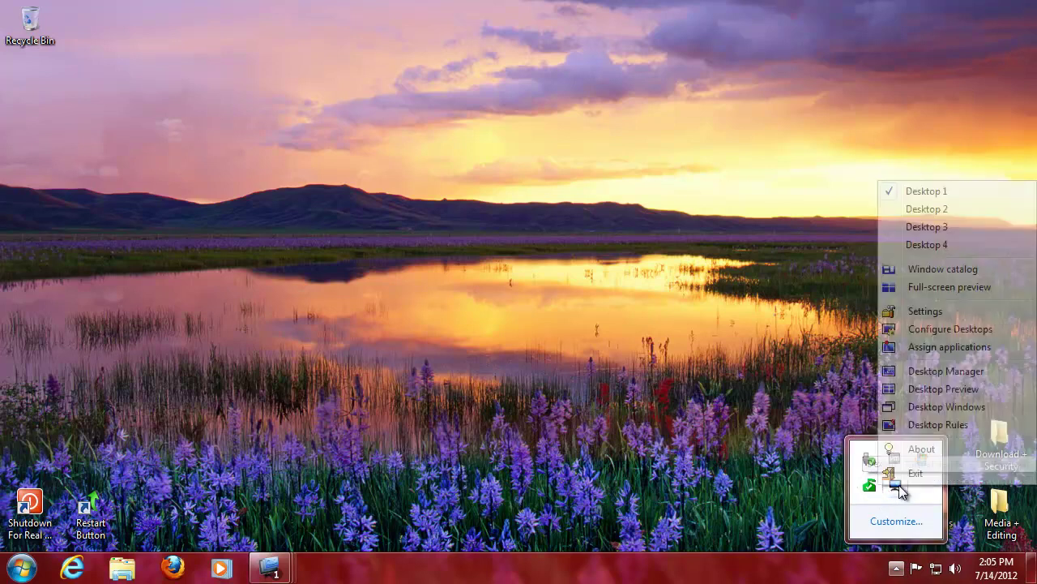
click(922, 313)
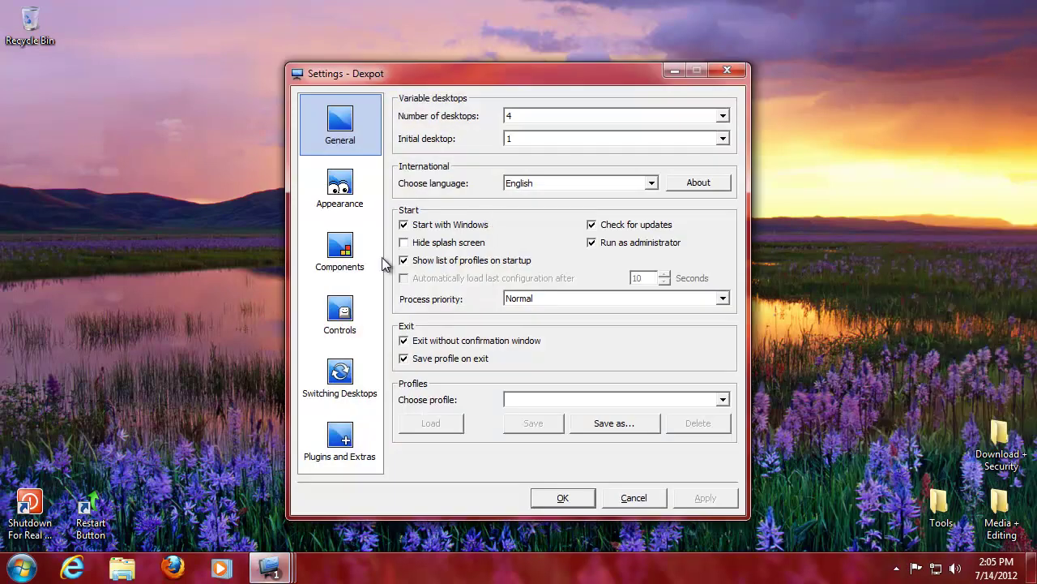
click(342, 441)
click(440, 156)
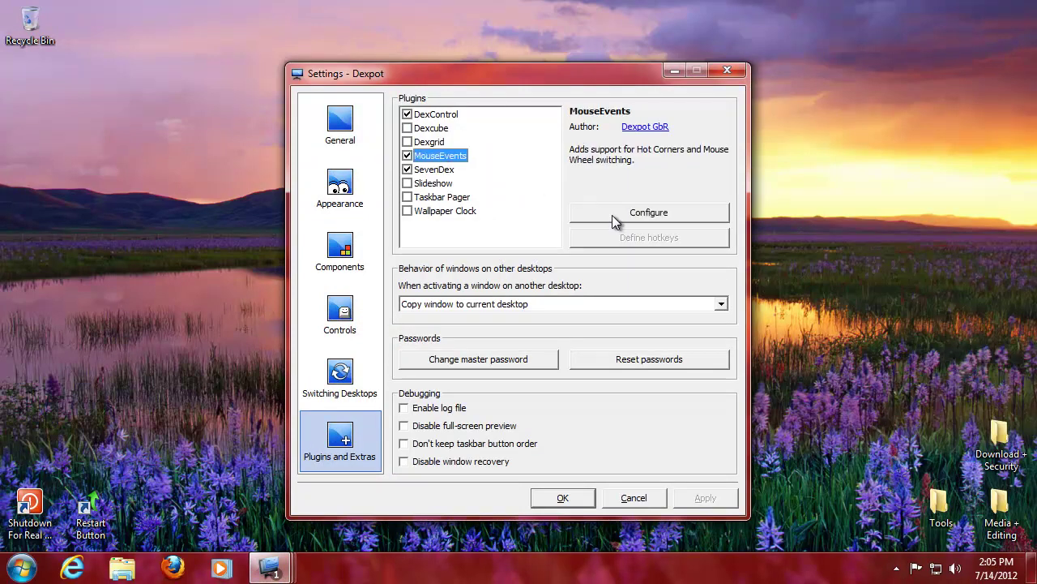
key(space)
click(705, 497)
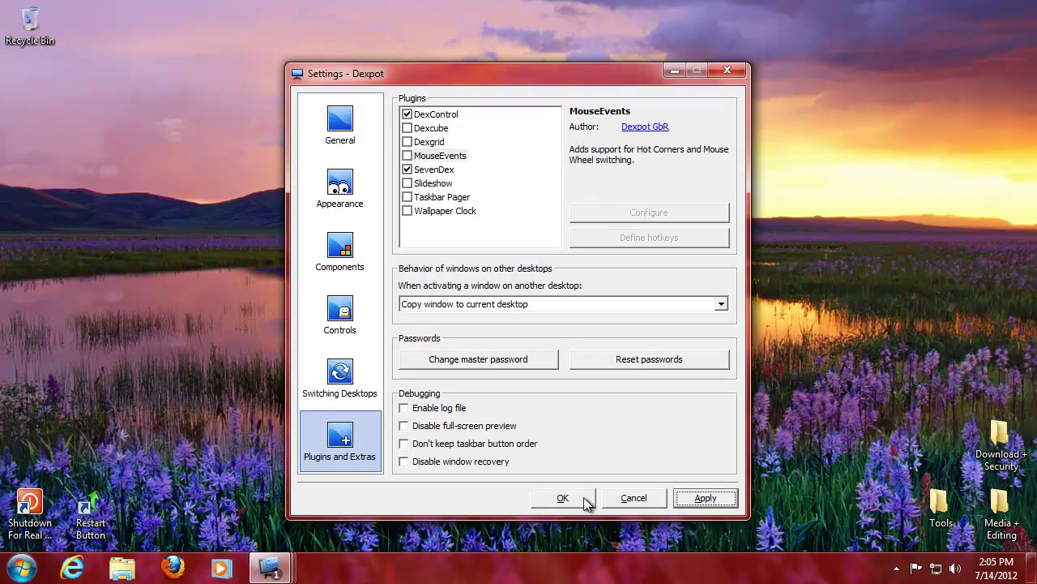
click(583, 497)
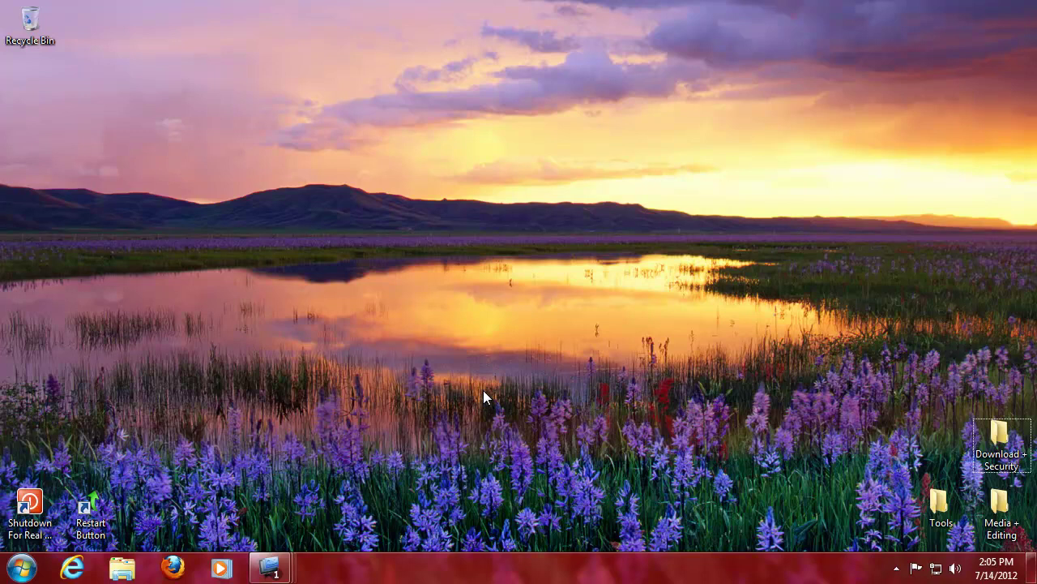
Step: Enlarge the desktop icons
scroll(483, 390, up, 2)
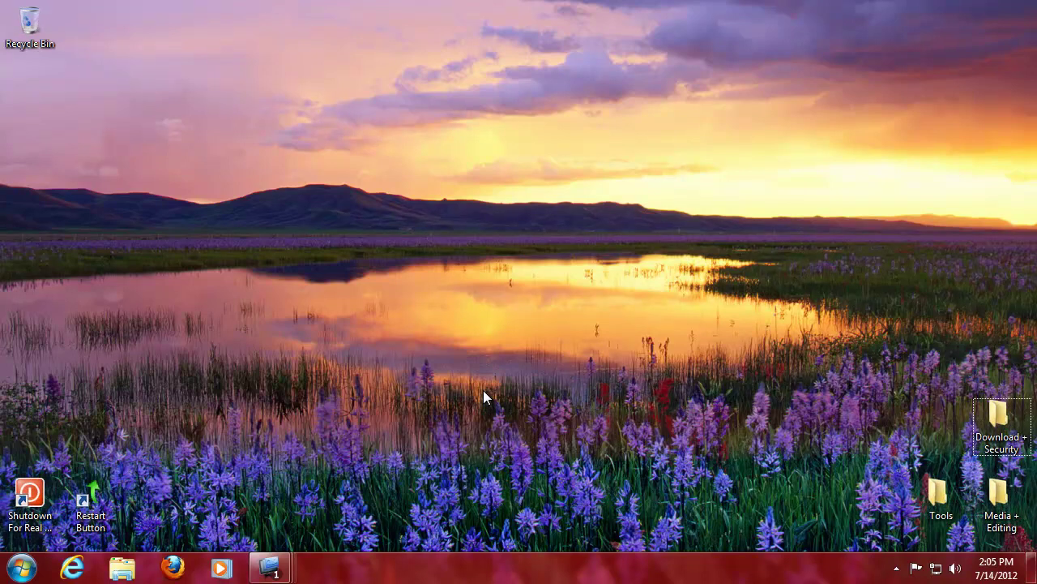
scroll(483, 390, up, 5)
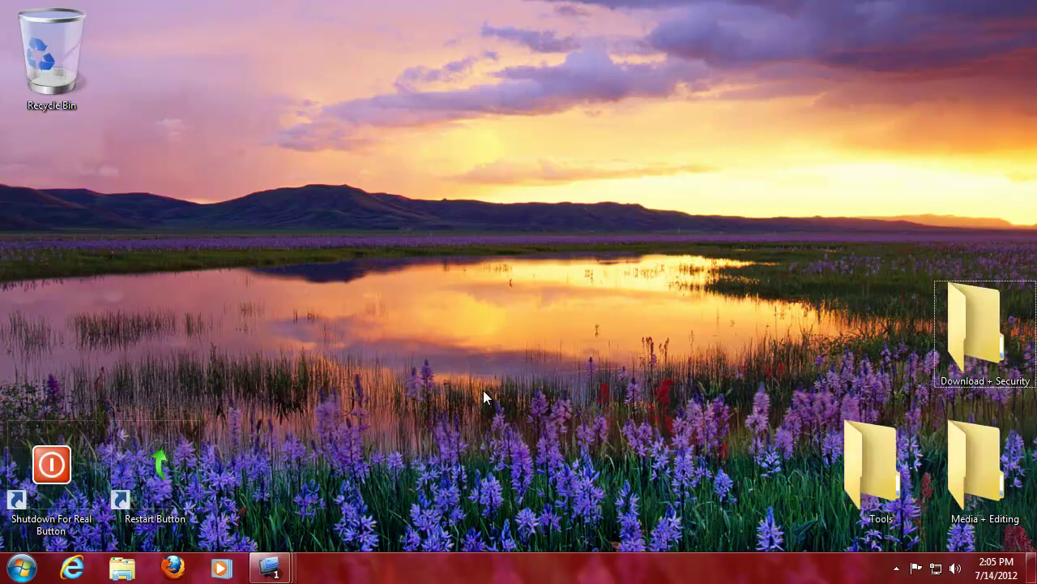
Step: Shrink the desktop icons and set their view size to Small icons
ctrl+scroll(483, 390, down, 8)
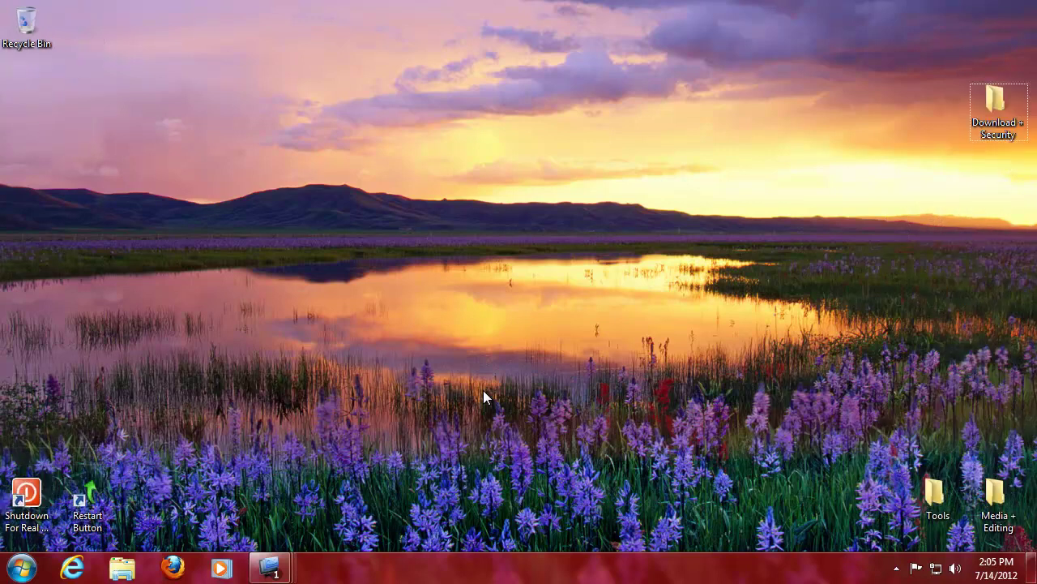
ctrl+scroll(483, 390, up, 2)
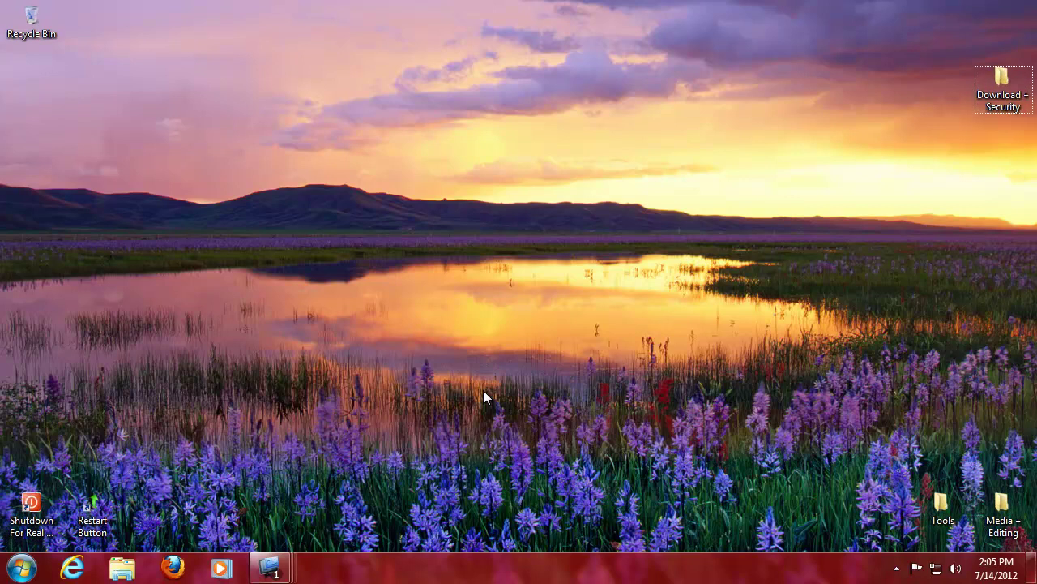
right_click(483, 390)
mouse_move(581, 207)
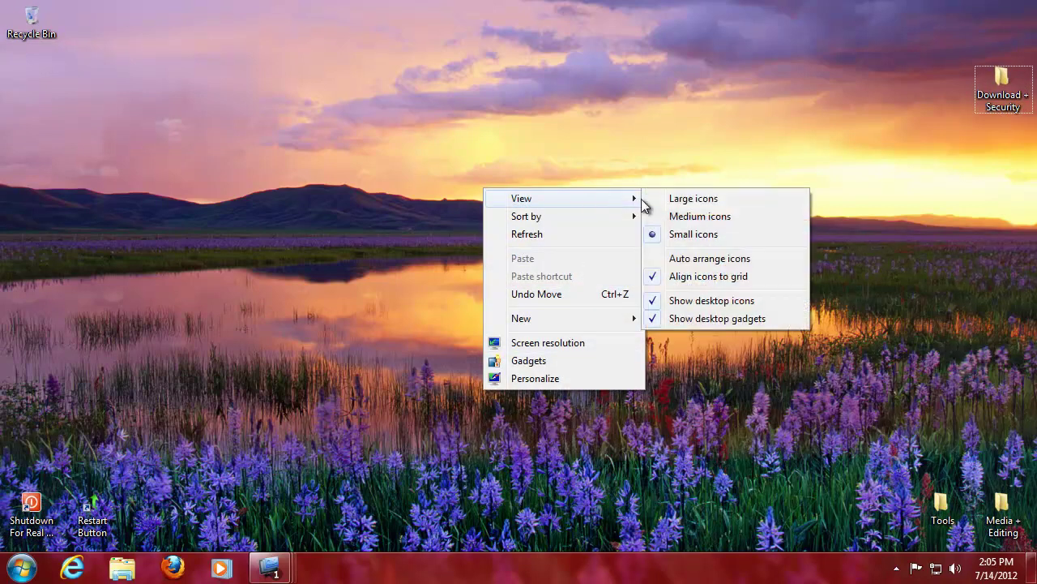
click(693, 234)
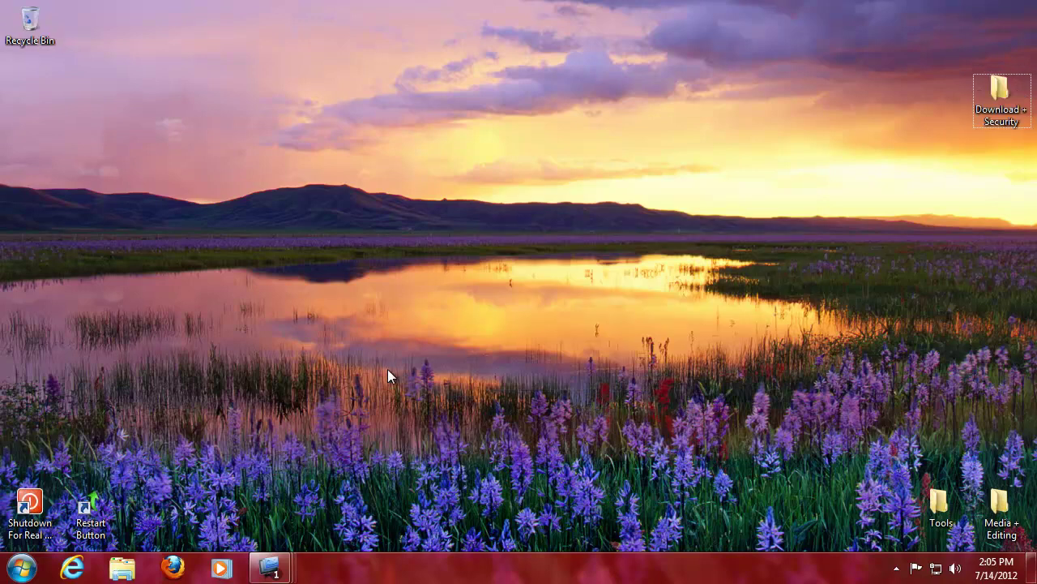
Step: Move the Download + Security folder directly above the Media + Editing folder and bring up the previews of the four virtual desktops
drag(999, 91, 990, 442)
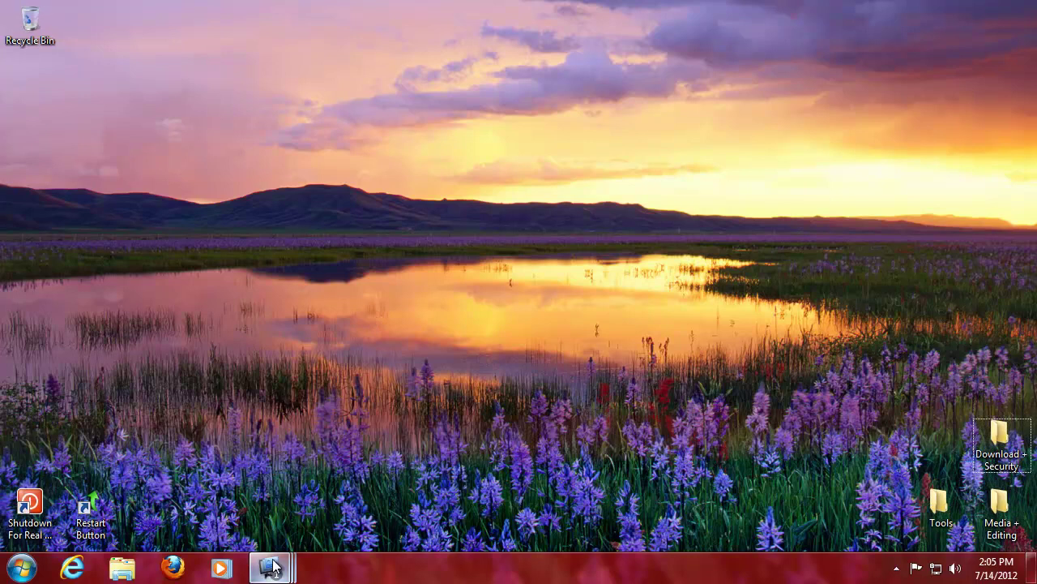
mouse_move(272, 567)
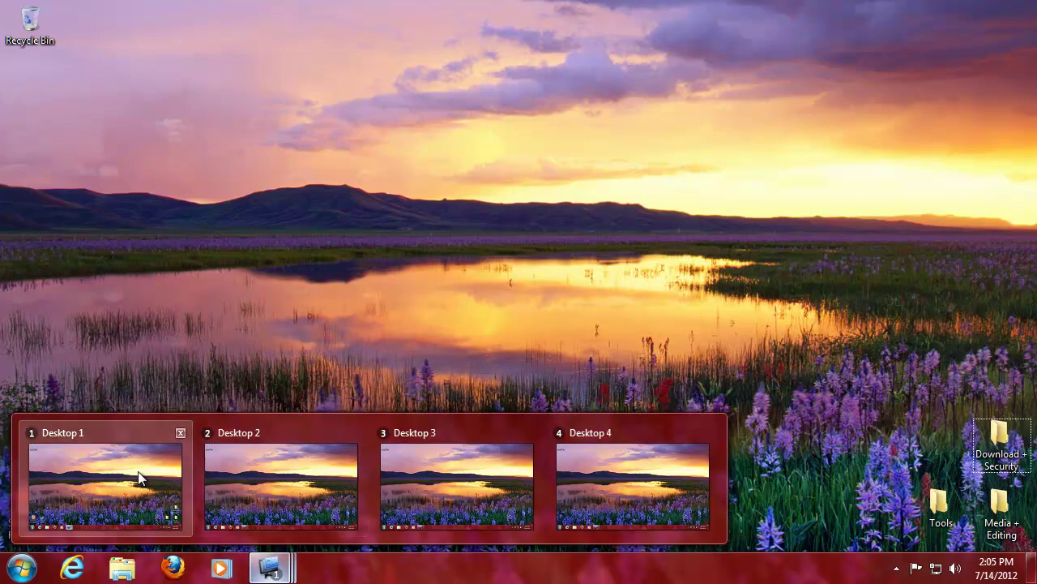